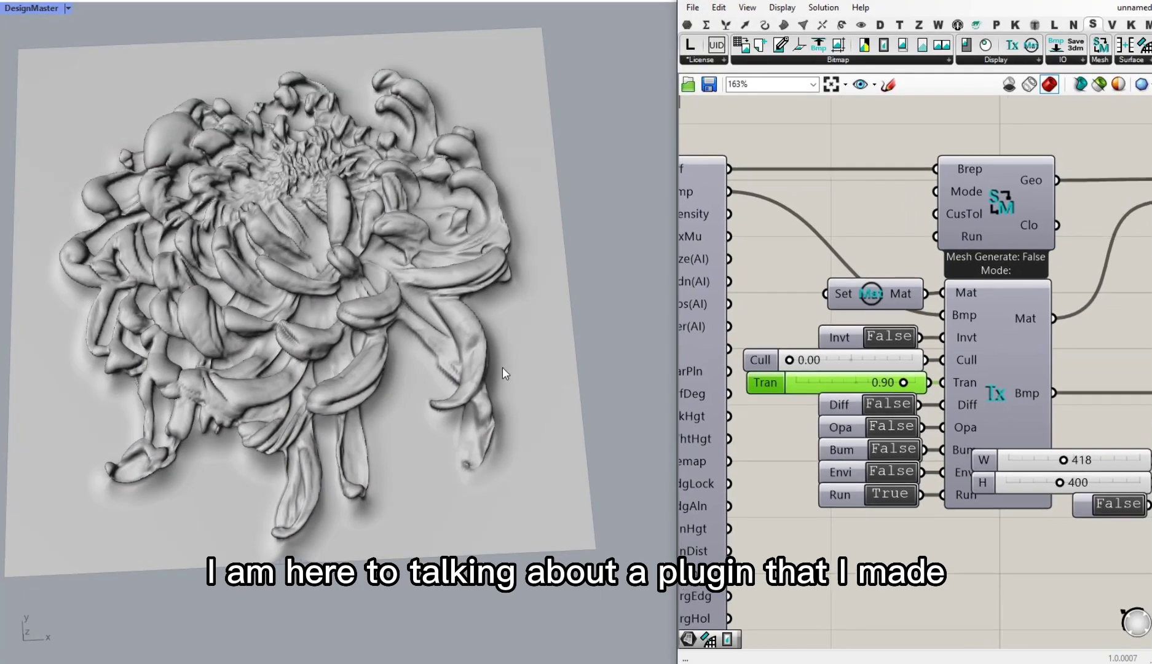
Auto-set up the SM mesh component's CusTol and Run inputs, then set Run to False.
{"action": "scroll", "coordinate": [503, 367], "scroll_direction": "up", "scroll_amount": 10}
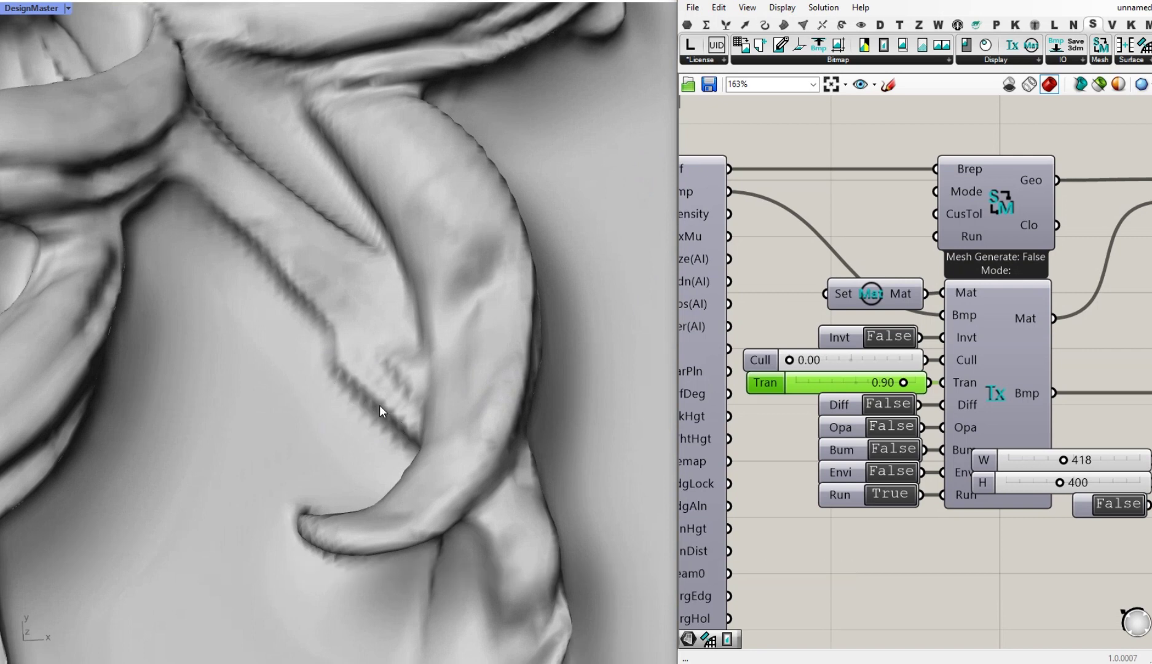
{"action": "scroll", "coordinate": [379, 405], "scroll_direction": "up", "scroll_amount": 3}
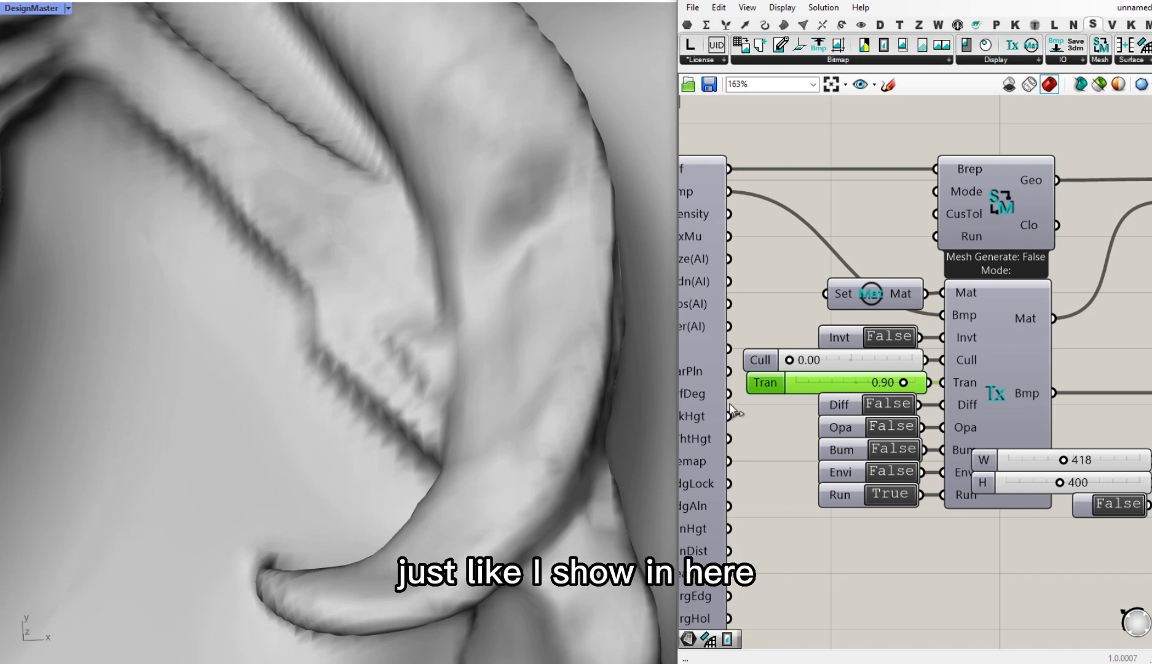
{"action": "right_click", "coordinate": [1010, 204]}
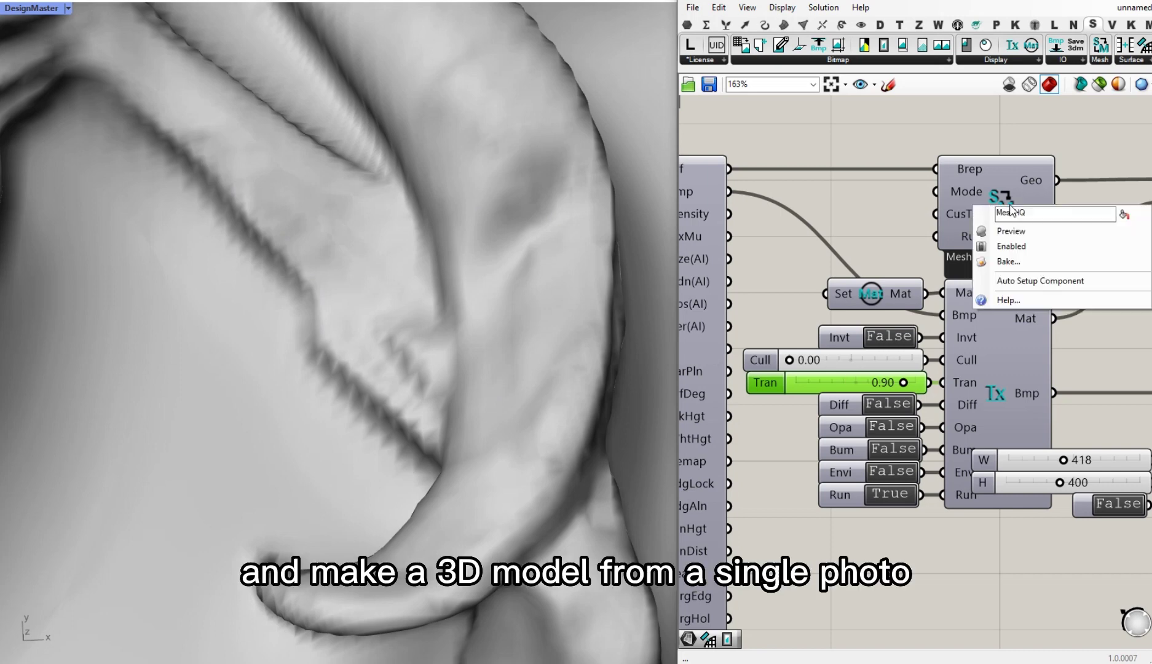
{"action": "left_click", "coordinate": [1045, 277]}
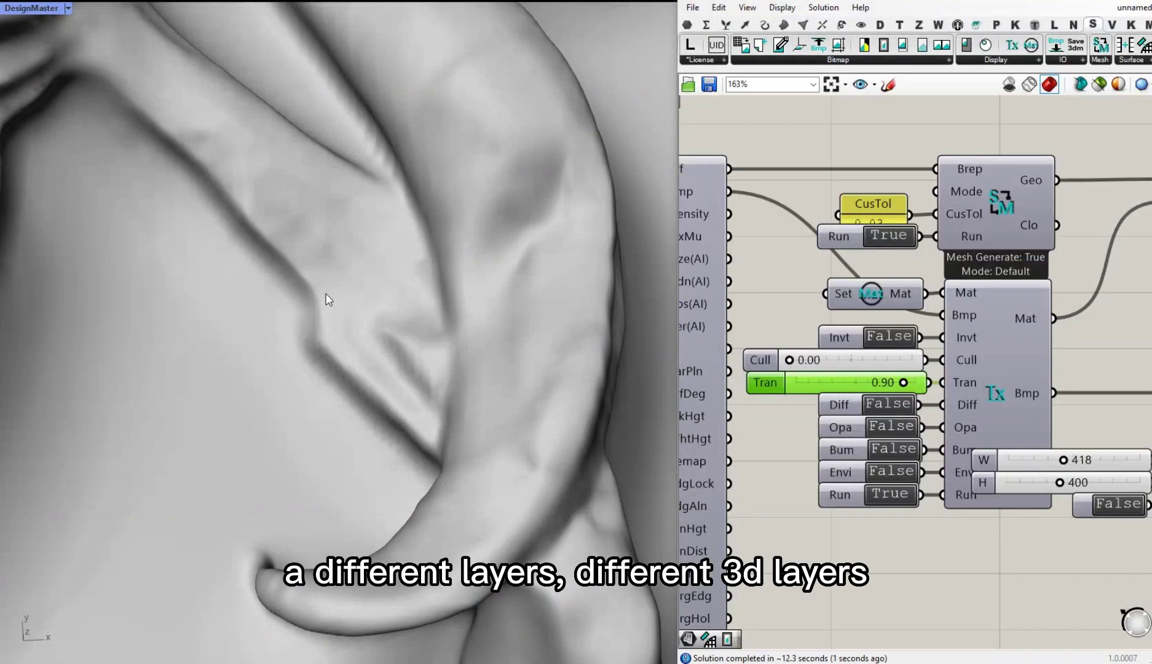
{"action": "right_click_drag", "start_coordinate": [290, 523], "coordinate": [285, 498]}
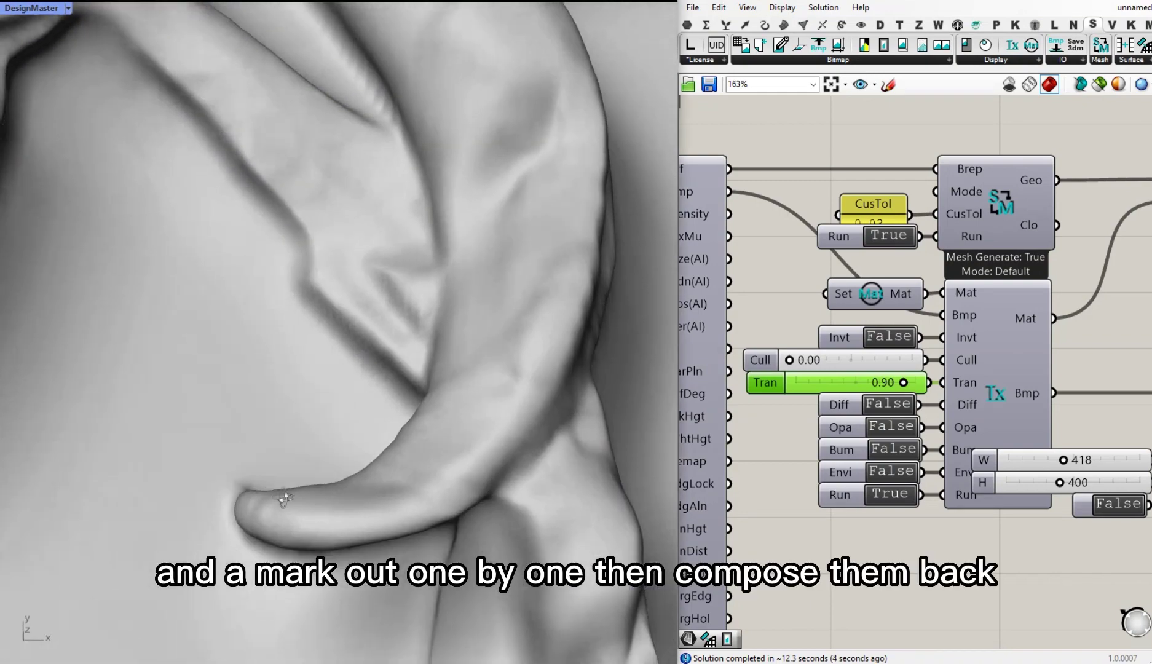
{"action": "left_click", "coordinate": [890, 235]}
{"action": "scroll", "coordinate": [449, 423], "scroll_direction": "down", "scroll_amount": 10}
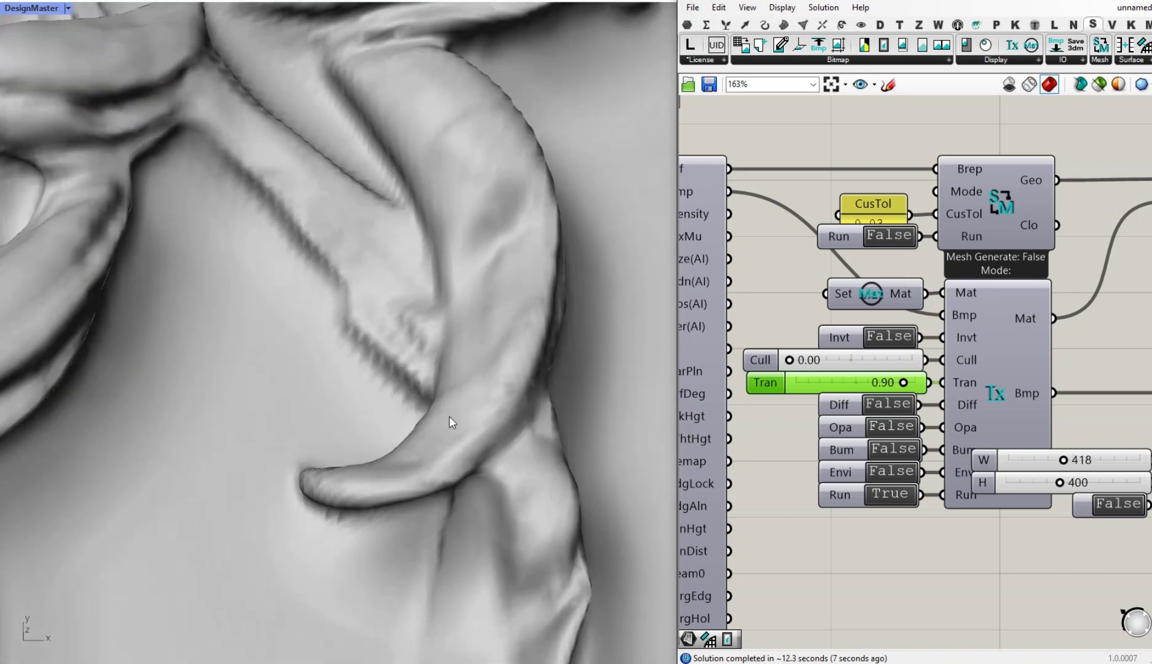
Orbit to a low oblique view of the relief and pan to its input sliders and toggles.
{"action": "scroll", "coordinate": [449, 422], "scroll_direction": "down", "scroll_amount": 2}
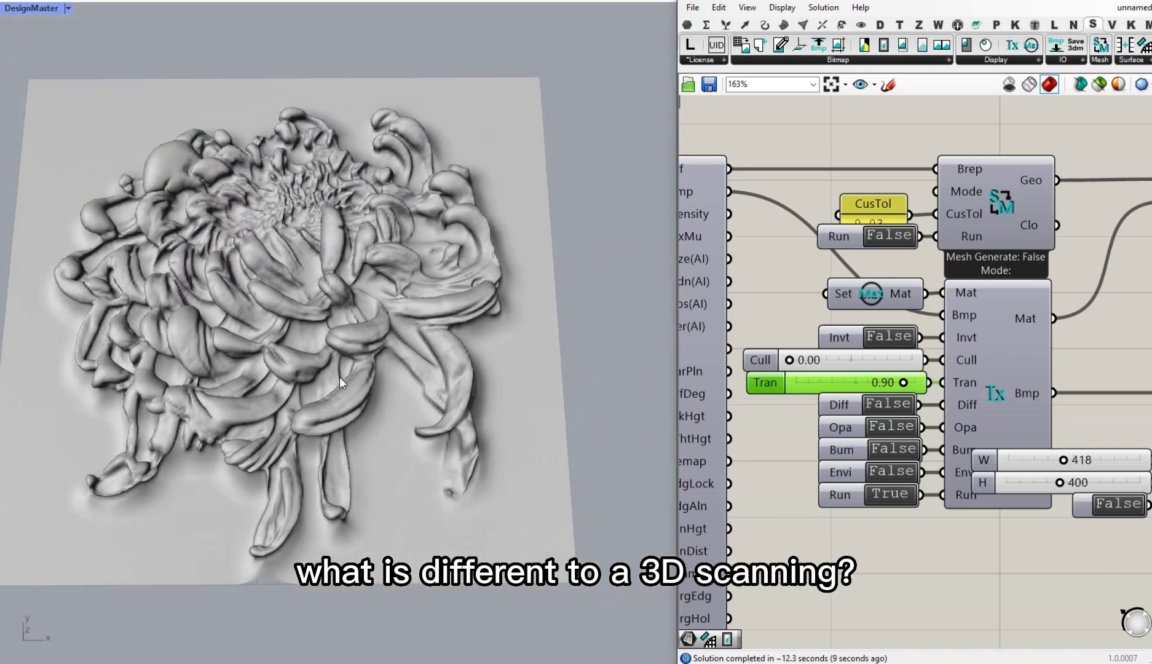
{"action": "scroll", "coordinate": [224, 352], "scroll_direction": "up", "scroll_amount": 1}
{"action": "right_click_drag", "start_coordinate": [458, 478], "coordinate": [458, 419]}
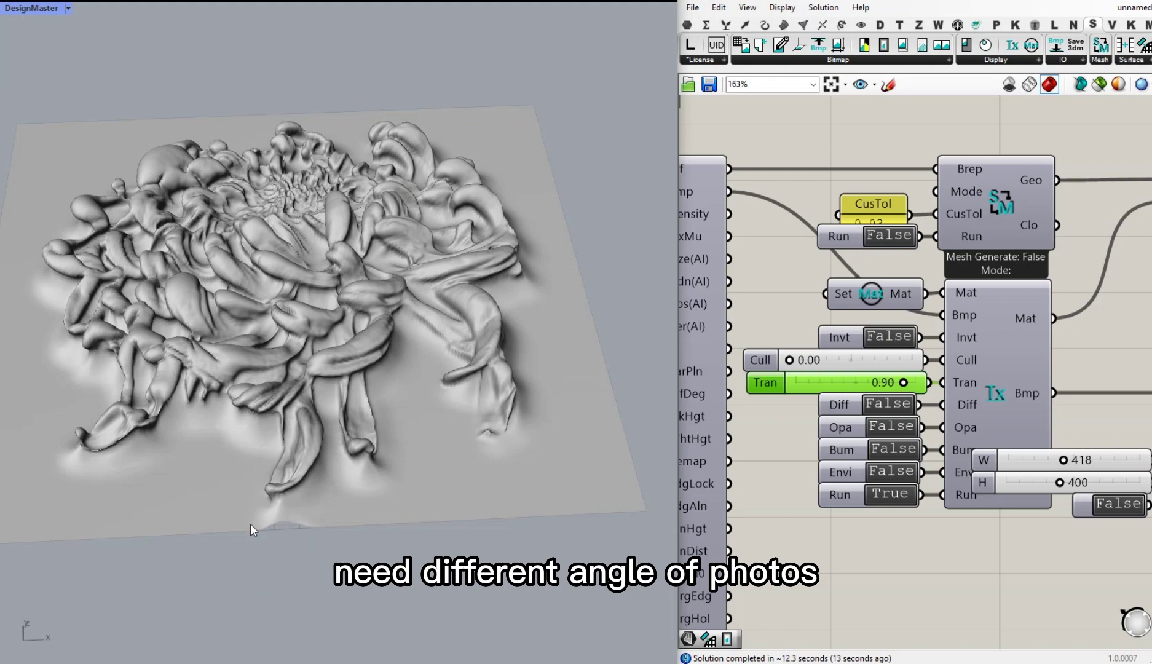
{"action": "right_click_drag", "start_coordinate": [794, 437], "coordinate": [1015, 360]}
{"action": "right_click_drag", "start_coordinate": [826, 390], "coordinate": [998, 387]}
{"action": "scroll", "coordinate": [759, 397], "scroll_direction": "up", "scroll_amount": 3}
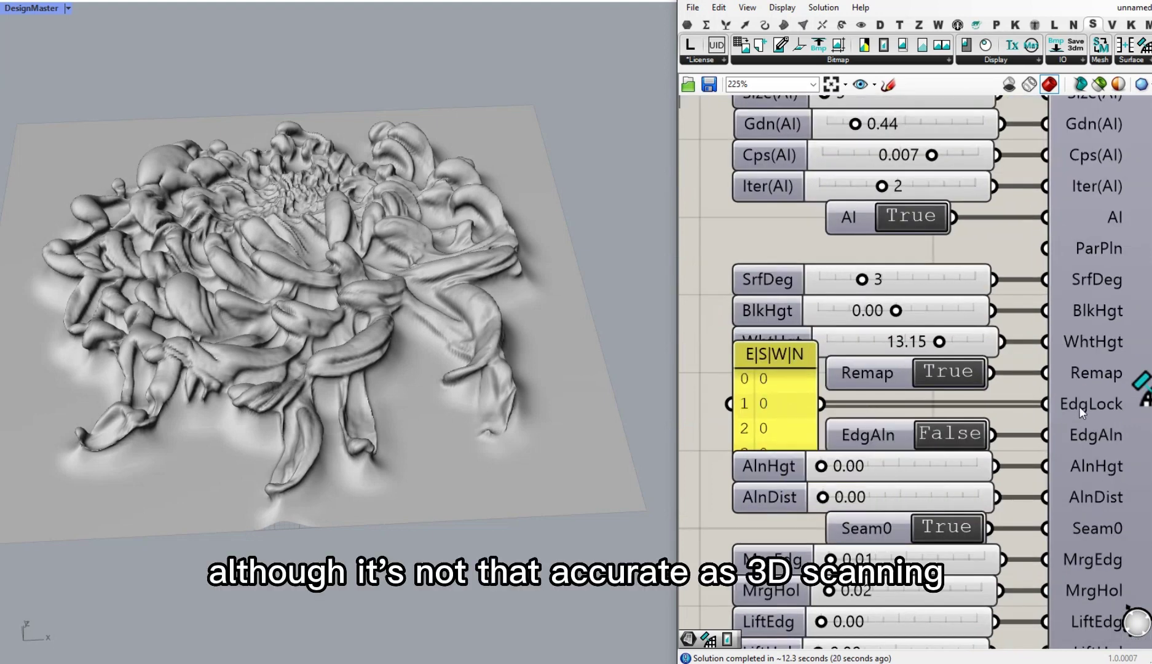
{"action": "mouse_move", "coordinate": [1108, 407]}
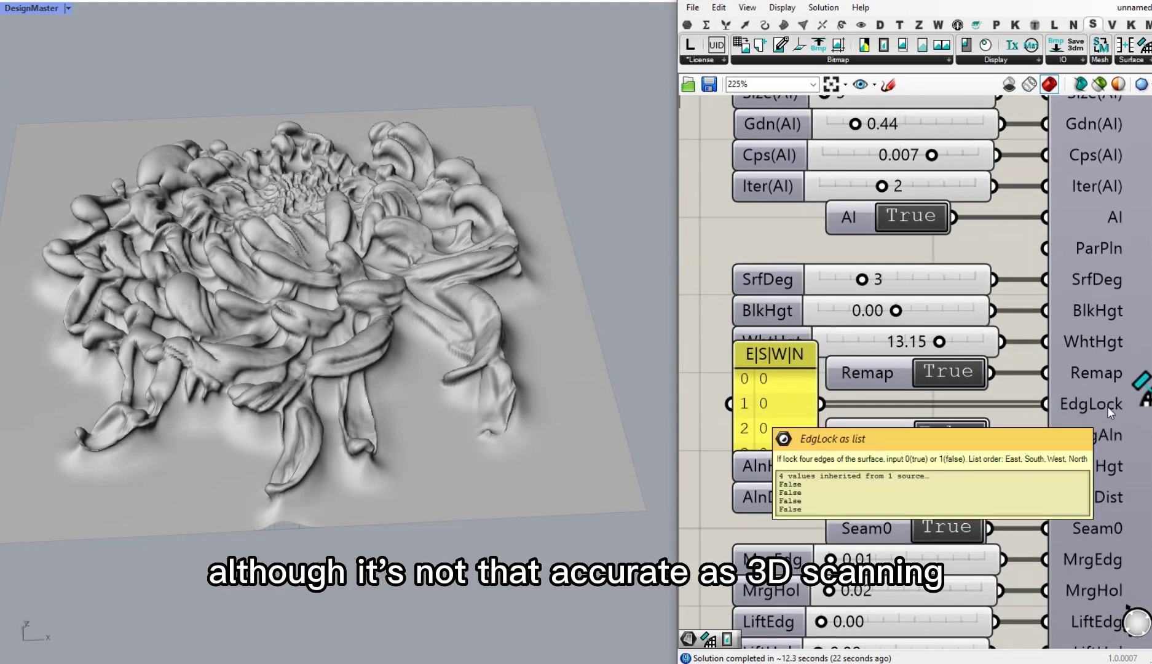
{"action": "scroll", "coordinate": [427, 320], "scroll_direction": "down", "scroll_amount": 1}
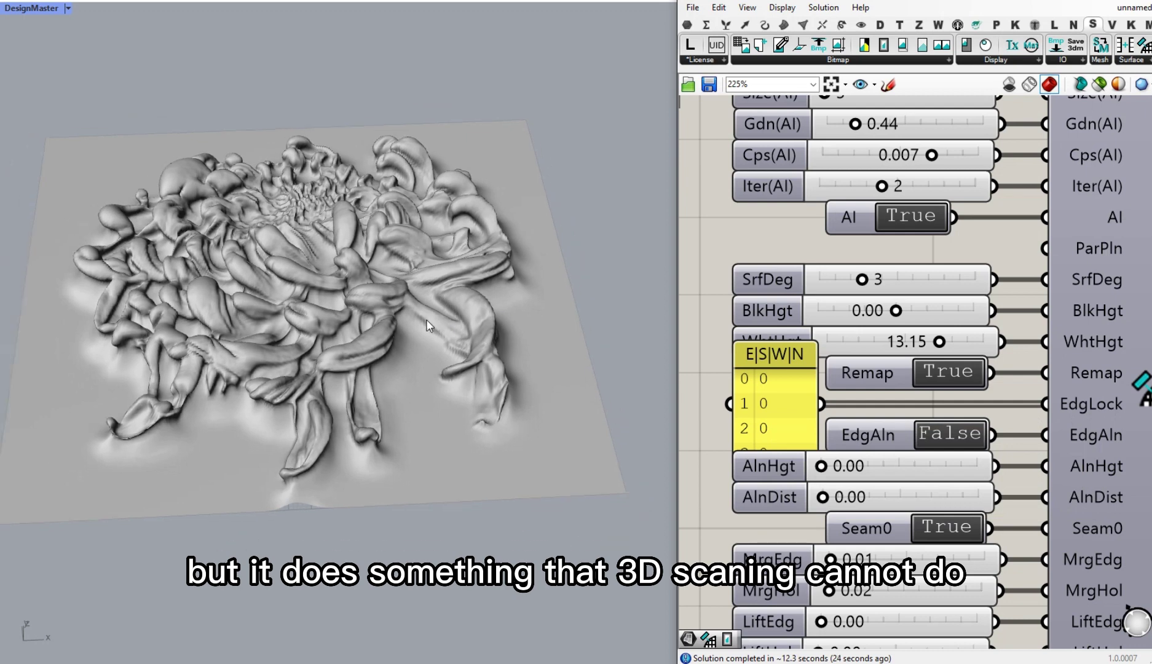
{"action": "scroll", "coordinate": [429, 325], "scroll_direction": "down", "scroll_amount": 1}
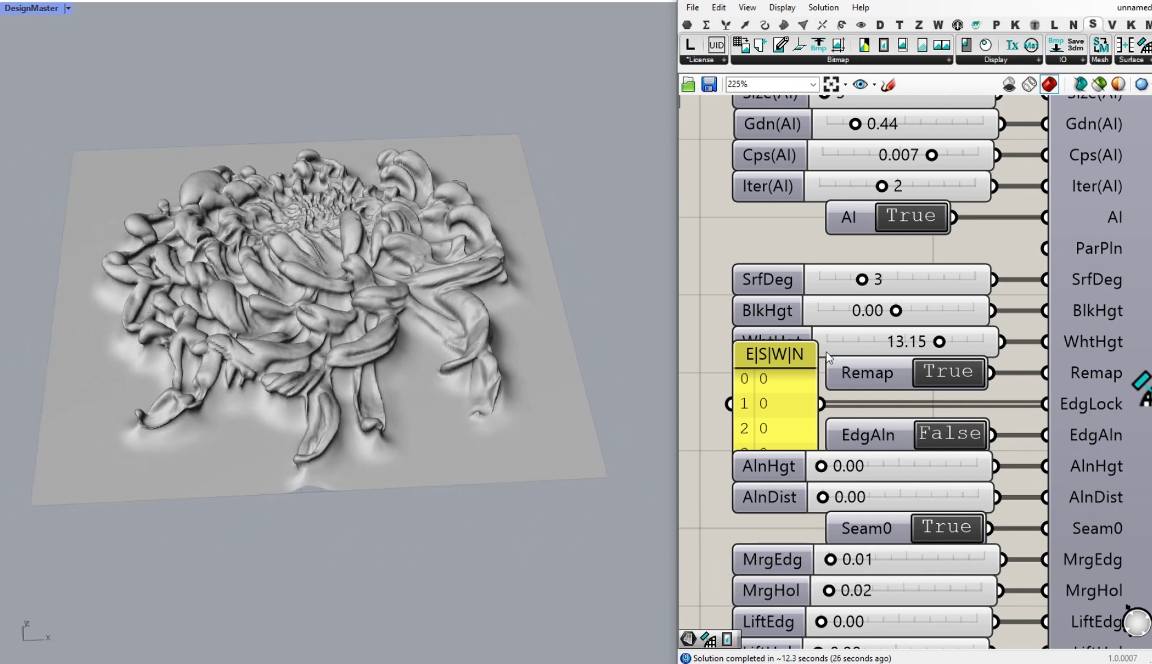
Change all four E|S|W|N edge-lock panel values from 0 to 1.
{"action": "double_click", "coordinate": [770, 389]}
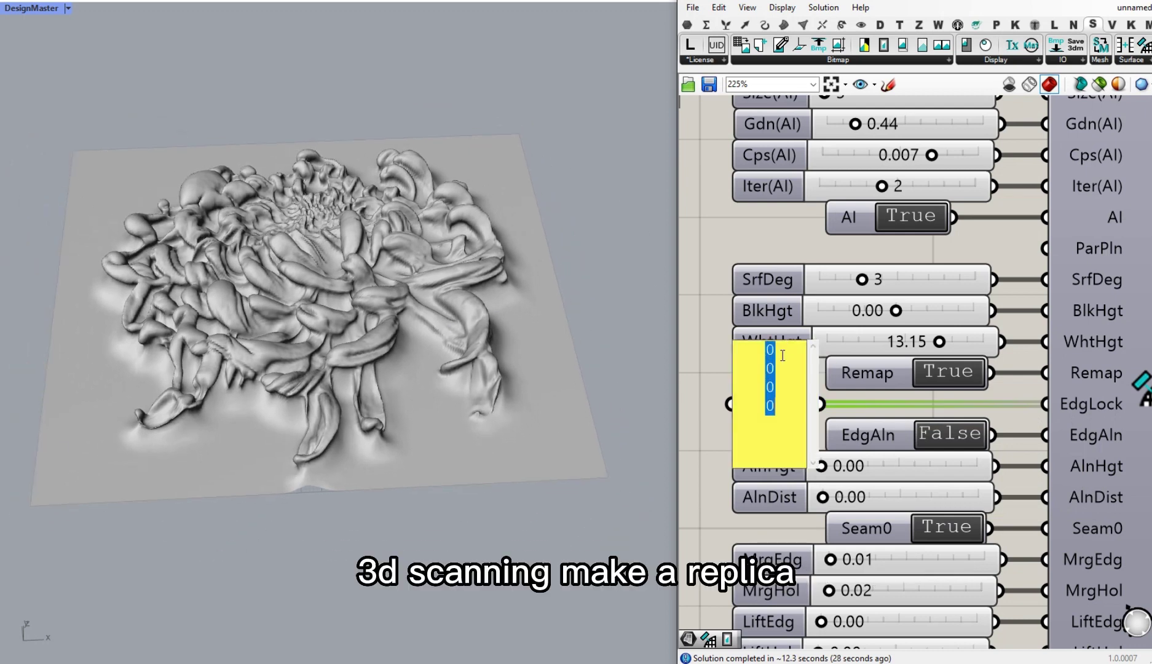
{"action": "left_click_drag", "start_coordinate": [798, 389], "coordinate": [738, 390]}
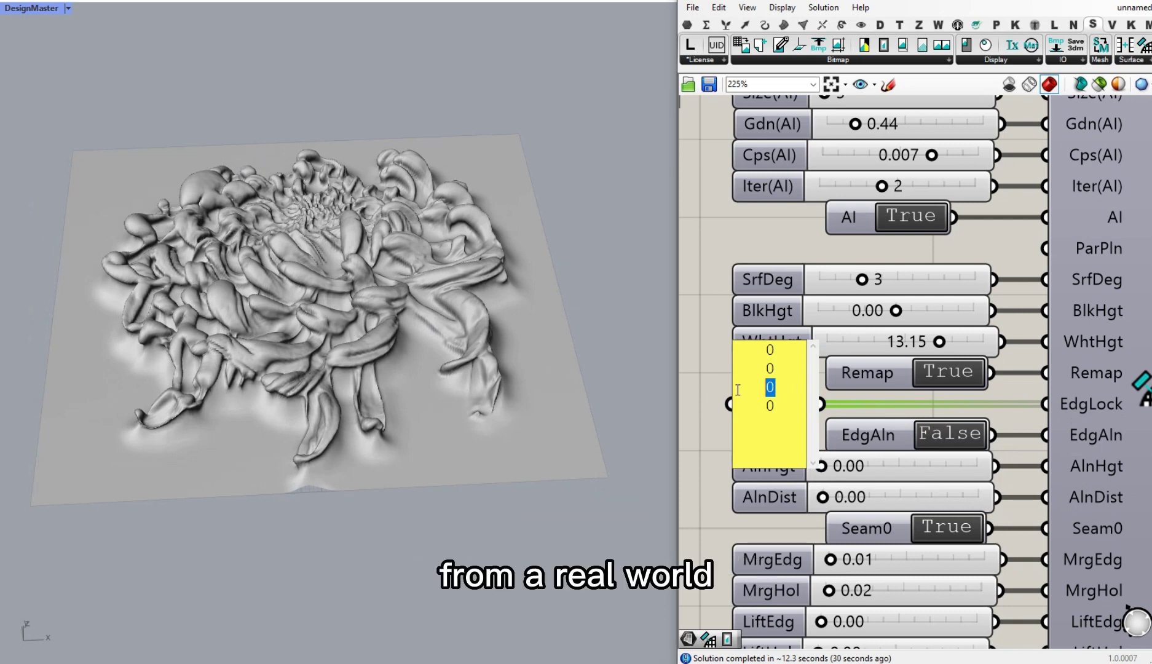
{"action": "left_click_drag", "start_coordinate": [779, 354], "coordinate": [769, 389]}
{"action": "type", "text": "1 1"}
{"action": "double_click", "coordinate": [769, 388]}
{"action": "type", "text": "1"}
{"action": "double_click", "coordinate": [770, 406]}
{"action": "type", "text": "1"}
{"action": "left_click", "coordinate": [707, 394]}
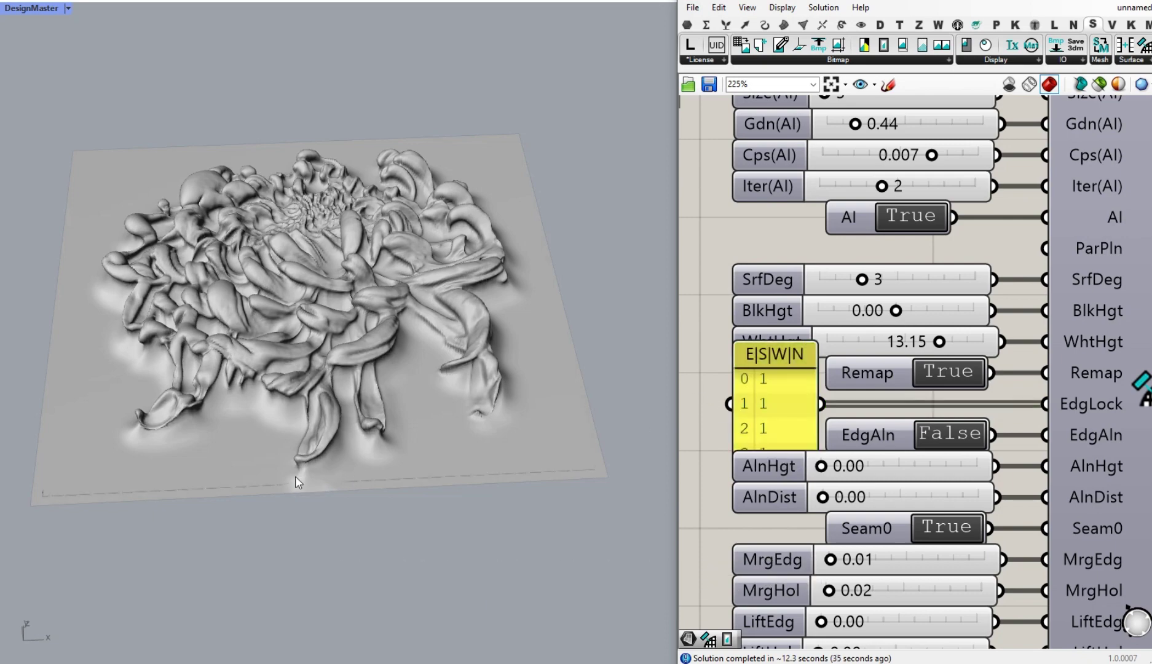
{"action": "right_click_drag", "start_coordinate": [266, 477], "coordinate": [520, 351]}
{"action": "right_click_drag", "start_coordinate": [558, 431], "coordinate": [550, 453]}
Change the Cps(AI) slider from 0.007 to 0.005 and check the recomputed relief from the side.
{"action": "right_click_drag", "start_coordinate": [803, 312], "coordinate": [958, 454]}
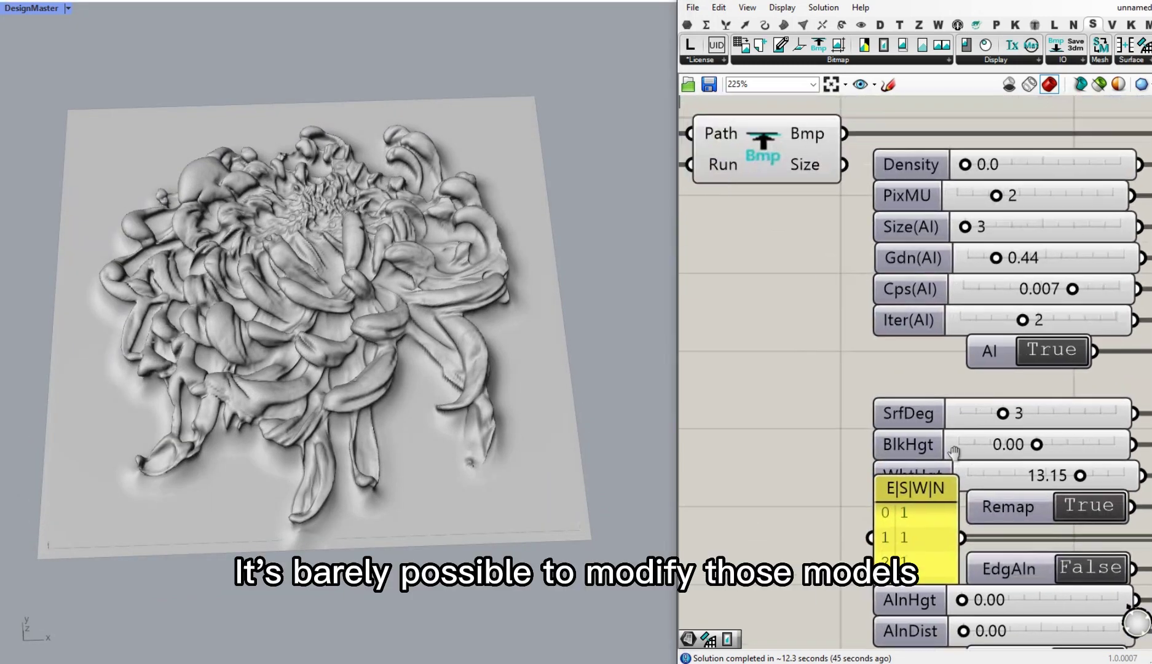
{"action": "scroll", "coordinate": [958, 454], "scroll_direction": "down", "scroll_amount": 2}
{"action": "scroll", "coordinate": [964, 447], "scroll_direction": "down", "scroll_amount": 3}
{"action": "right_click_drag", "start_coordinate": [875, 415], "coordinate": [644, 341]}
{"action": "scroll", "coordinate": [1144, 389], "scroll_direction": "up", "scroll_amount": 4}
{"action": "scroll", "coordinate": [1143, 387], "scroll_direction": "down", "scroll_amount": 3}
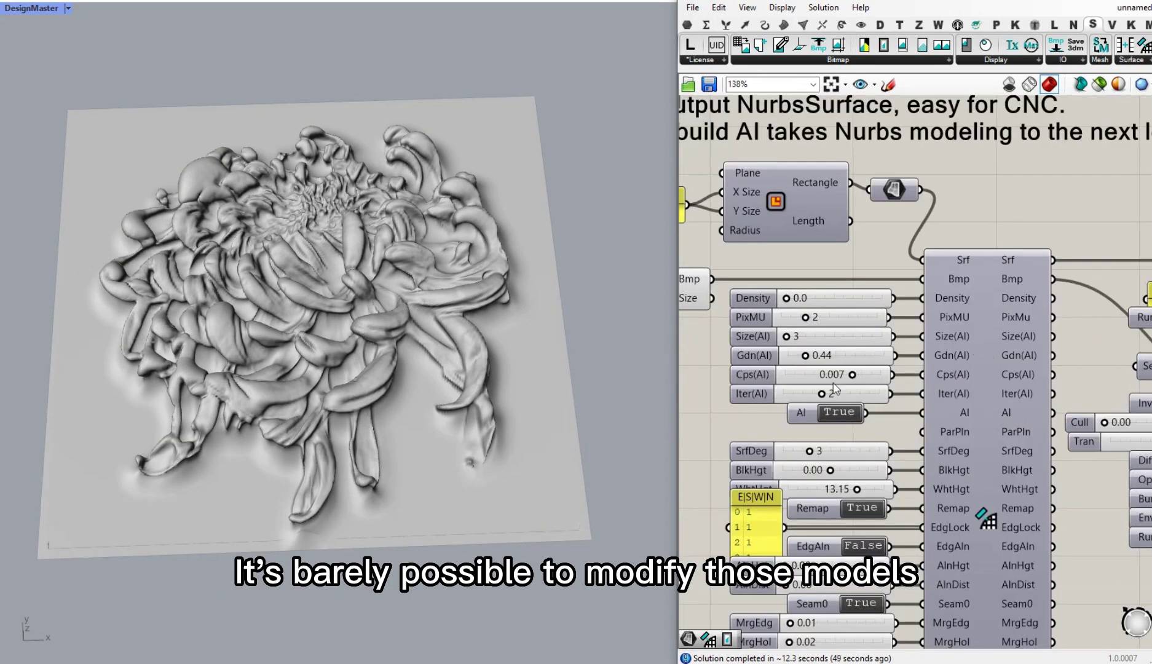
{"action": "double_click", "coordinate": [807, 376]}
{"action": "type", "text": "0.005"}
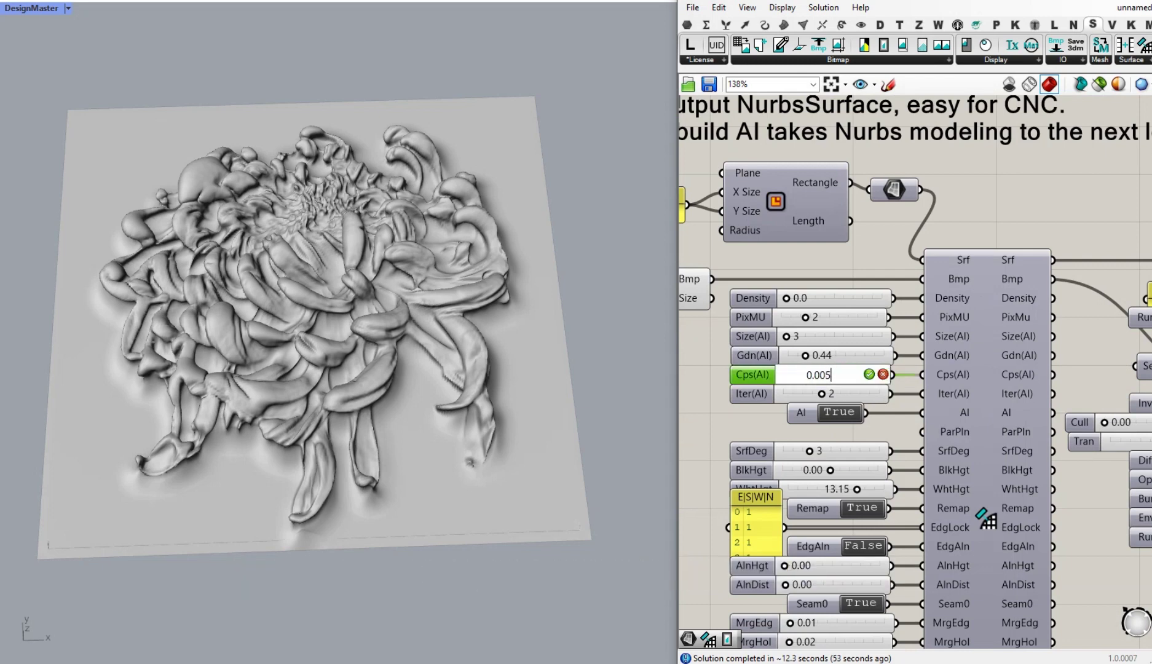
{"action": "key", "text": "Return"}
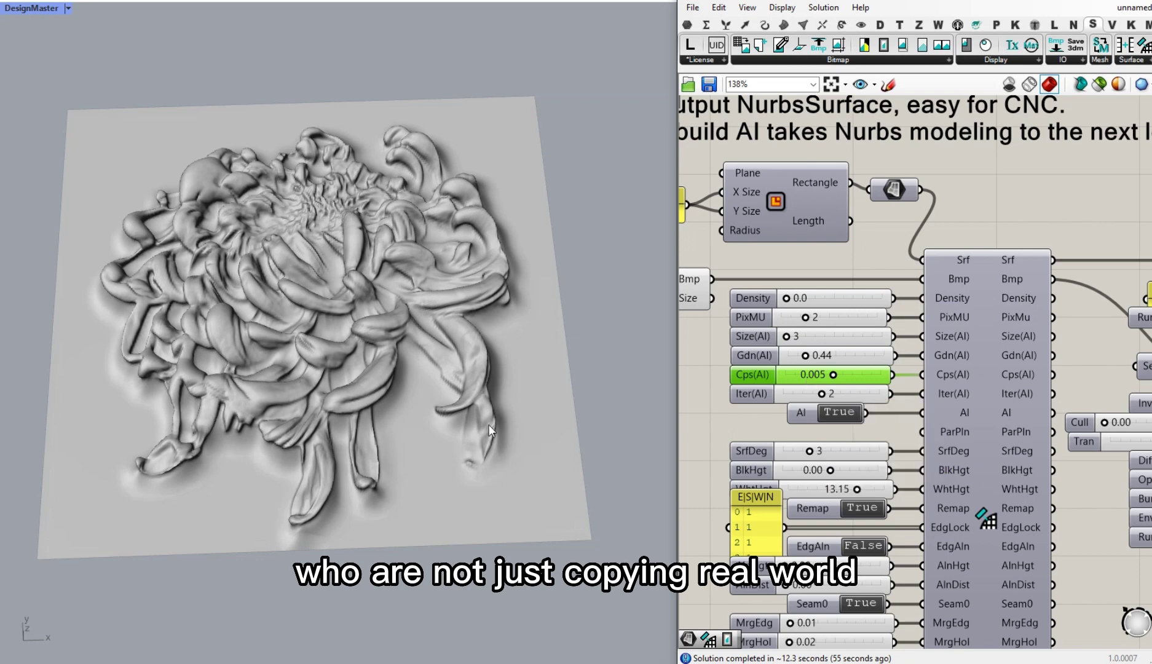
{"action": "right_click_drag", "start_coordinate": [380, 513], "coordinate": [379, 557]}
{"action": "right_click_drag", "start_coordinate": [744, 326], "coordinate": [970, 332]}
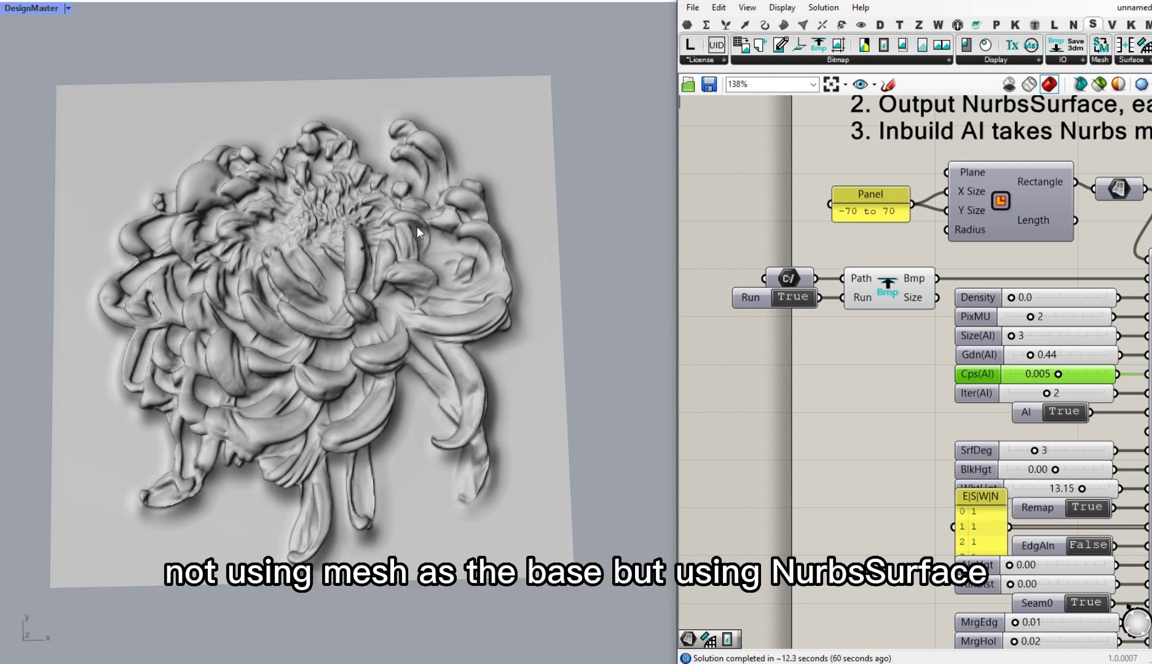
Place a BmpEdgeExtend component from the Bitmap list and shift the bitmap loader group left.
{"action": "left_click", "coordinate": [870, 60]}
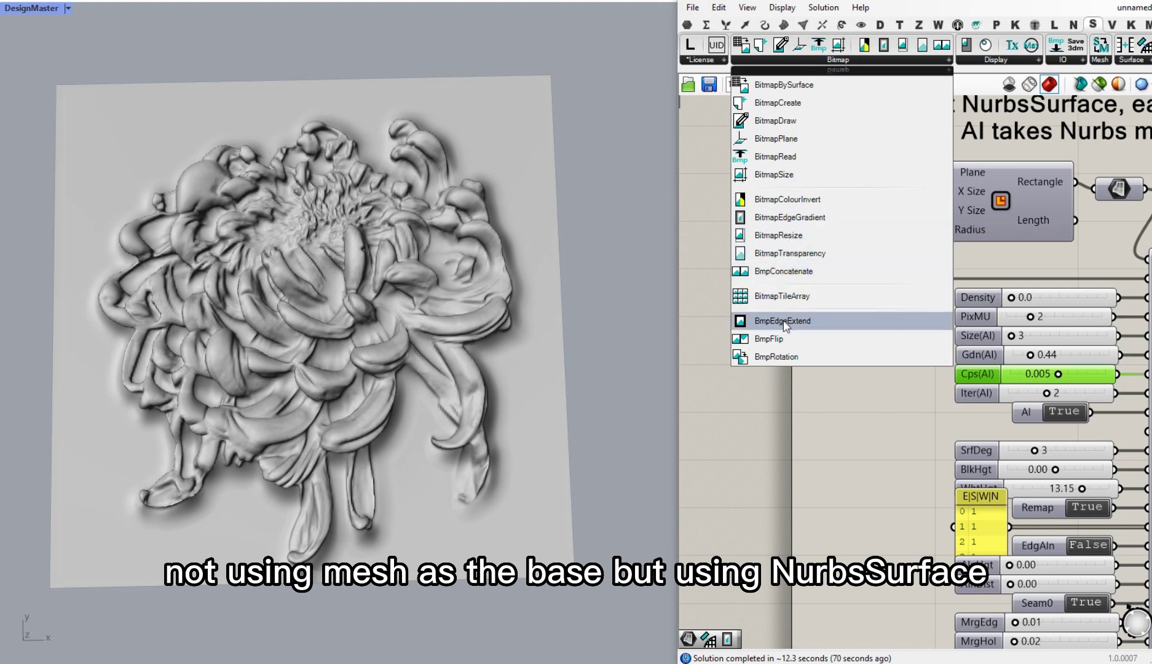
{"action": "left_click", "coordinate": [799, 322]}
{"action": "left_click", "coordinate": [879, 369]}
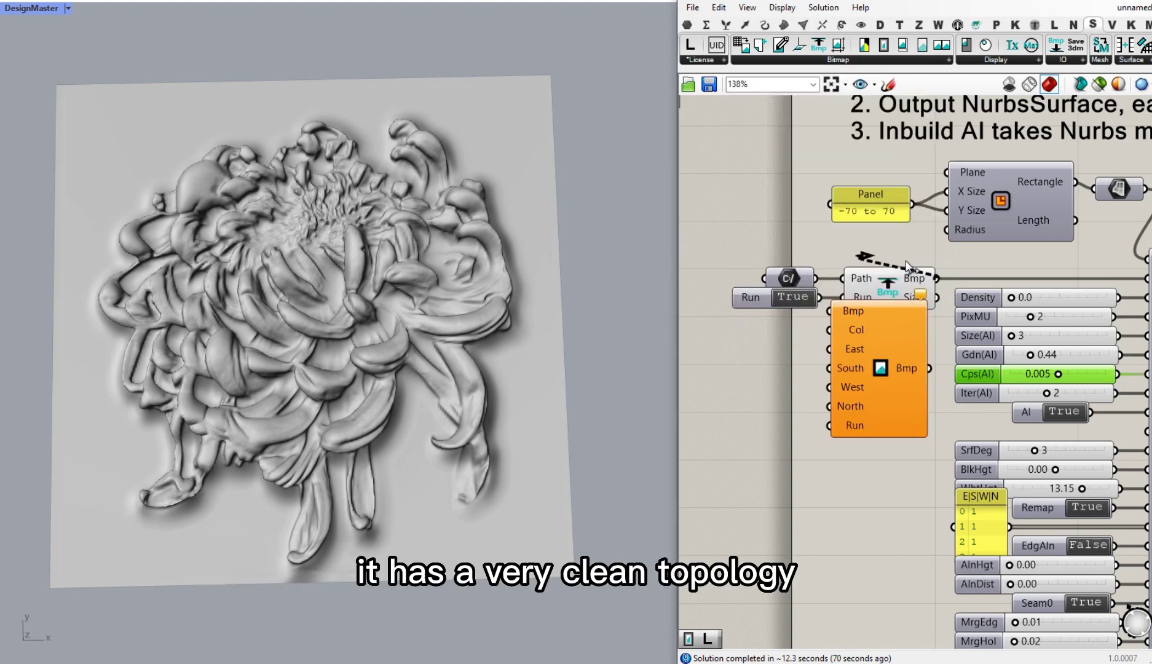
{"action": "mouse_move", "coordinate": [897, 286]}
{"action": "left_mouse_down"}
{"action": "mouse_move", "coordinate": [873, 275]}
{"action": "mouse_move", "coordinate": [884, 281]}
{"action": "left_mouse_up"}
{"action": "left_click_drag", "start_coordinate": [793, 313], "coordinate": [768, 264]}
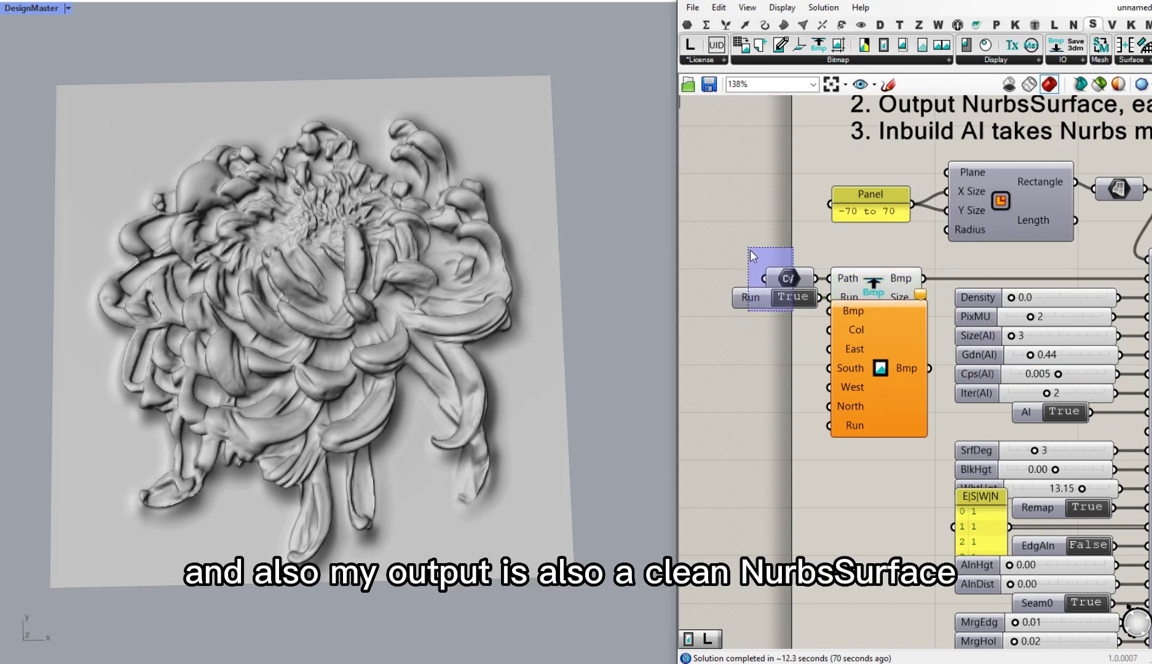
{"action": "left_click_drag", "start_coordinate": [879, 368], "coordinate": [877, 419]}
{"action": "left_click", "coordinate": [897, 324]}
{"action": "left_click_drag", "start_coordinate": [897, 324], "coordinate": [705, 252]}
{"action": "left_click_drag", "start_coordinate": [864, 288], "coordinate": [827, 361]}
{"action": "left_click", "coordinate": [831, 283]}
Route the loaded bitmap through BmpEdgeExtend into the relief's Bmp input, and switch the relief Run off.
{"action": "left_click_drag", "start_coordinate": [892, 419], "coordinate": [870, 386]}
{"action": "right_click_drag", "start_coordinate": [899, 393], "coordinate": [850, 394]}
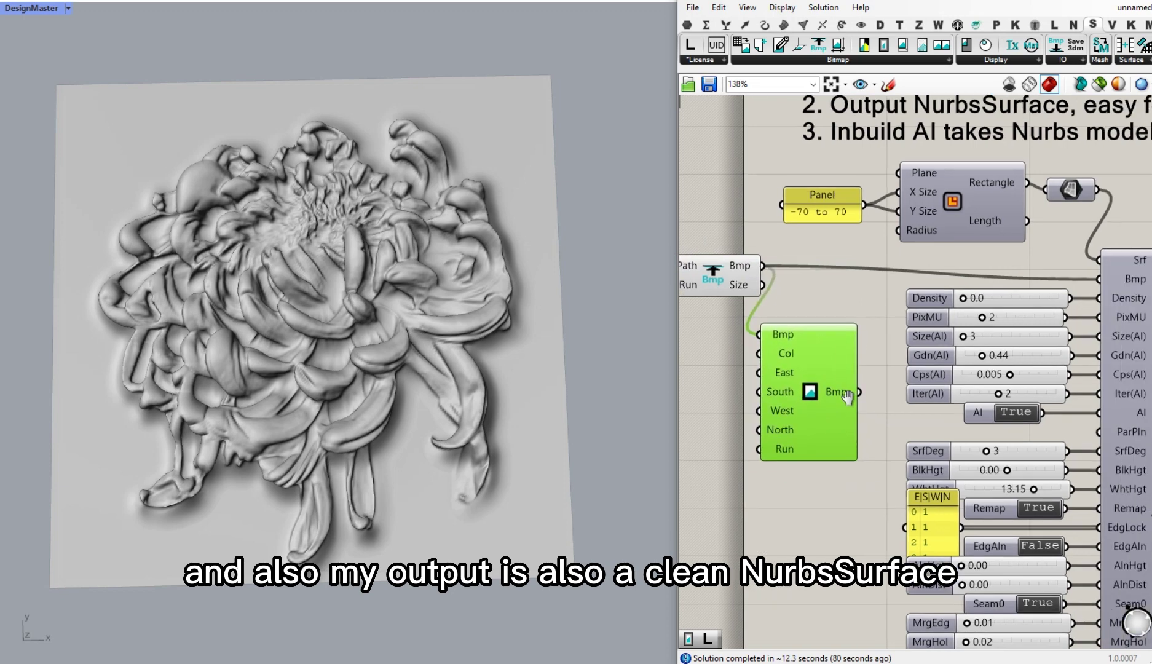
{"action": "left_click_drag", "start_coordinate": [859, 392], "coordinate": [1098, 279]}
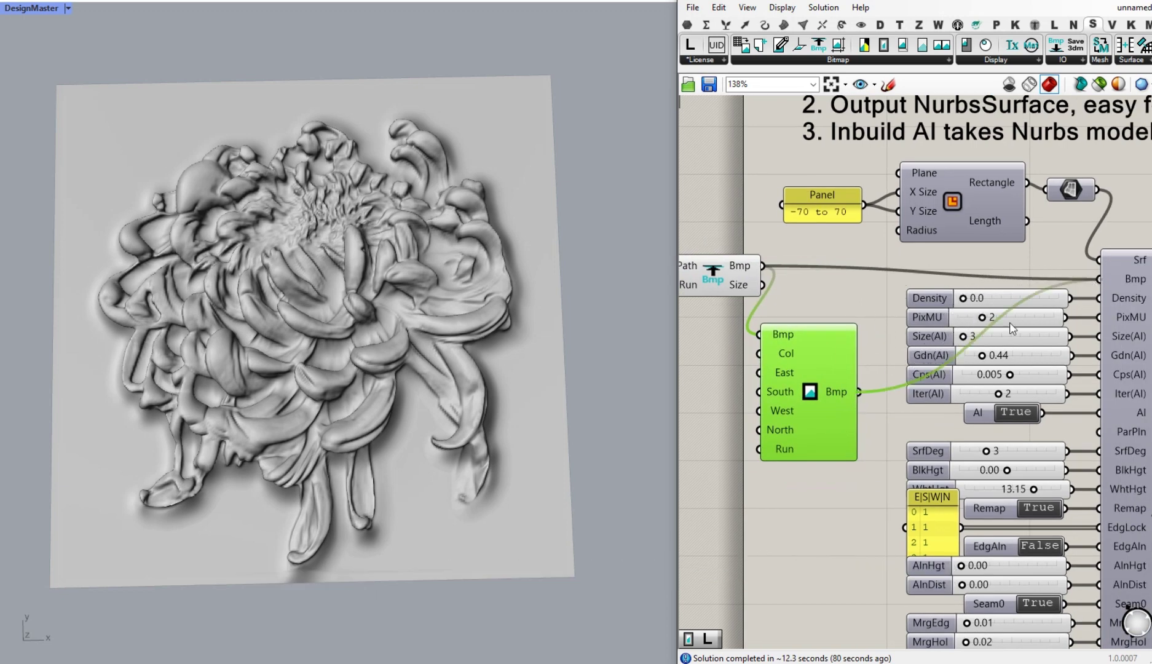
{"action": "right_click", "coordinate": [812, 396]}
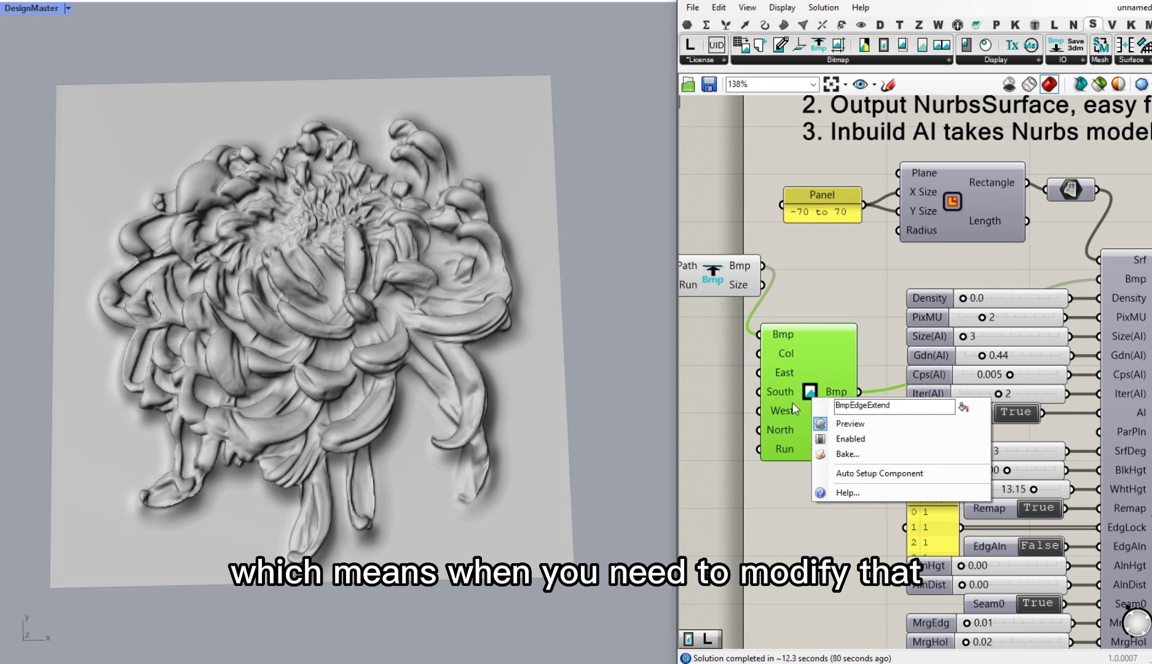
{"action": "left_click", "coordinate": [791, 402]}
{"action": "right_click_drag", "start_coordinate": [891, 469], "coordinate": [885, 321]}
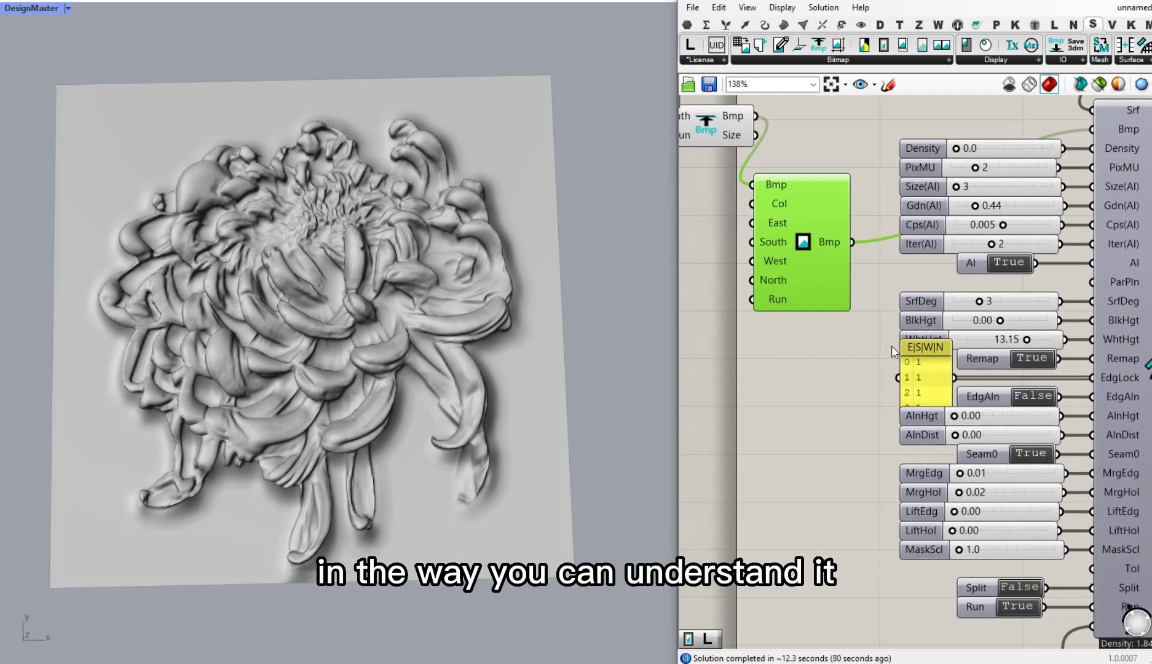
{"action": "left_click", "coordinate": [1020, 605]}
{"action": "scroll", "coordinate": [872, 365], "scroll_direction": "down", "scroll_amount": 5}
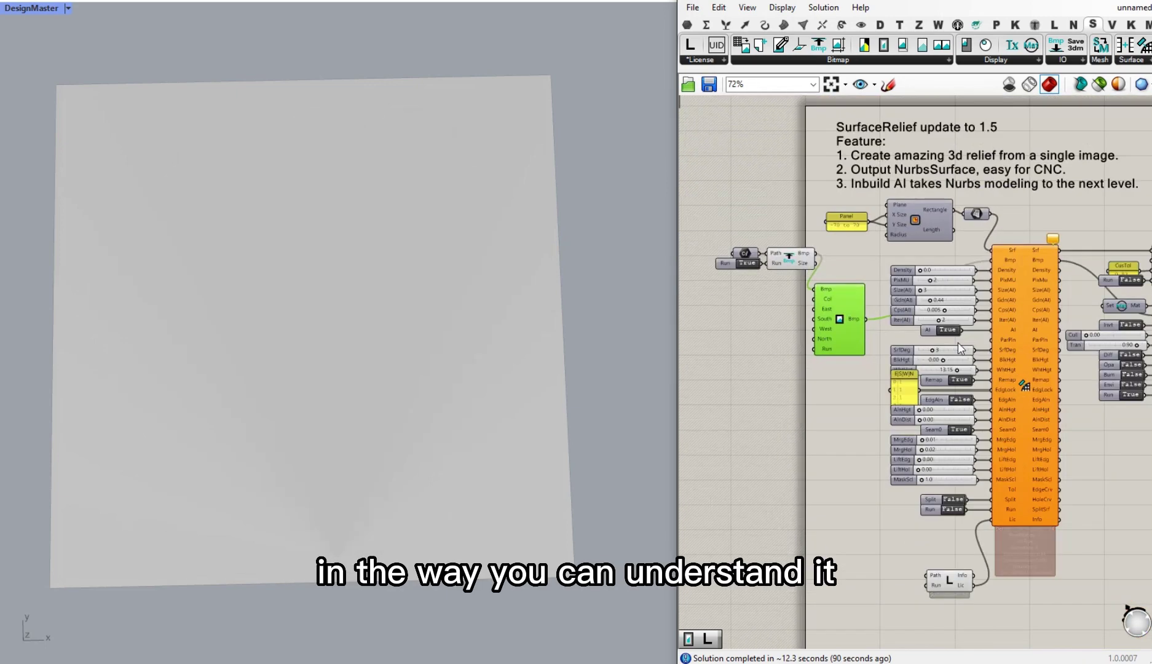
Auto-set up BmpEdgeExtend with sliders and a Run toggle, turn it on, and test East at 0.24, then back to 0.00.
{"action": "scroll", "coordinate": [1100, 349], "scroll_direction": "up", "scroll_amount": 4}
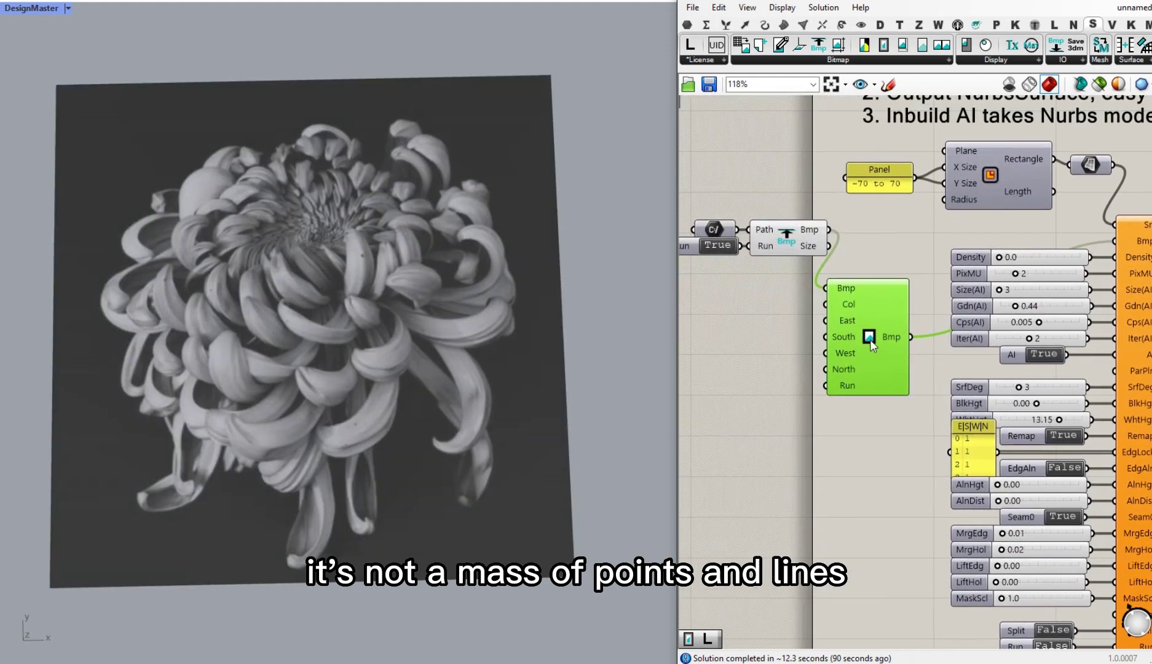
{"action": "right_click", "coordinate": [870, 339]}
{"action": "left_click", "coordinate": [924, 417]}
{"action": "scroll", "coordinate": [766, 327], "scroll_direction": "up", "scroll_amount": 1}
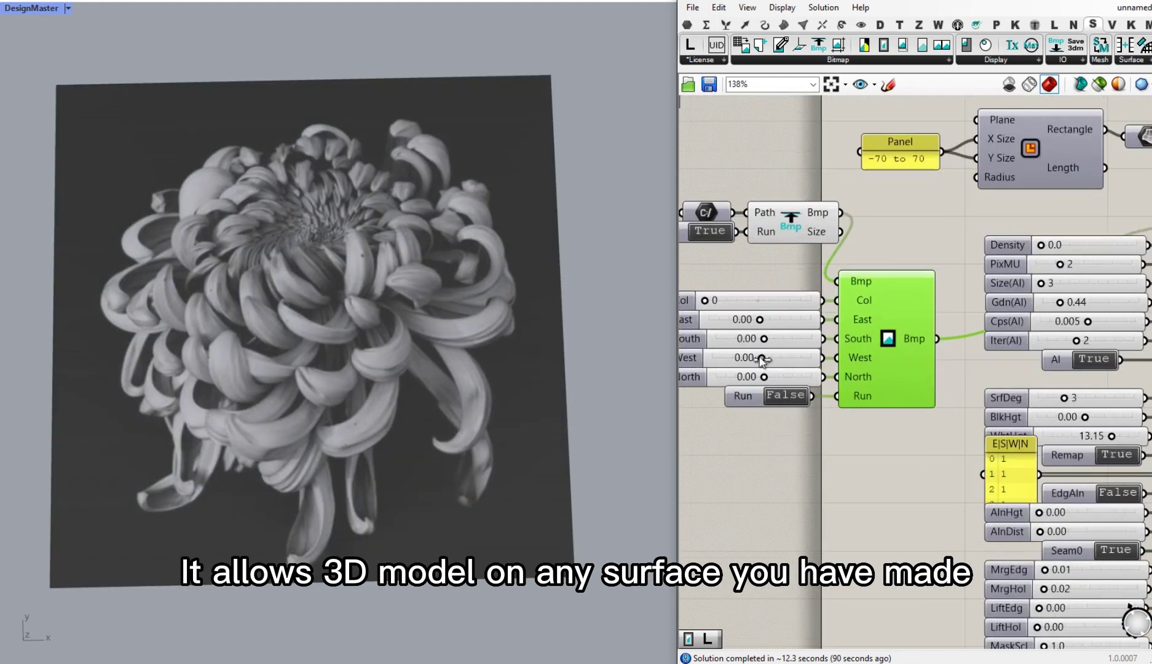
{"action": "left_click", "coordinate": [785, 397]}
{"action": "left_click_drag", "start_coordinate": [760, 320], "coordinate": [770, 321]}
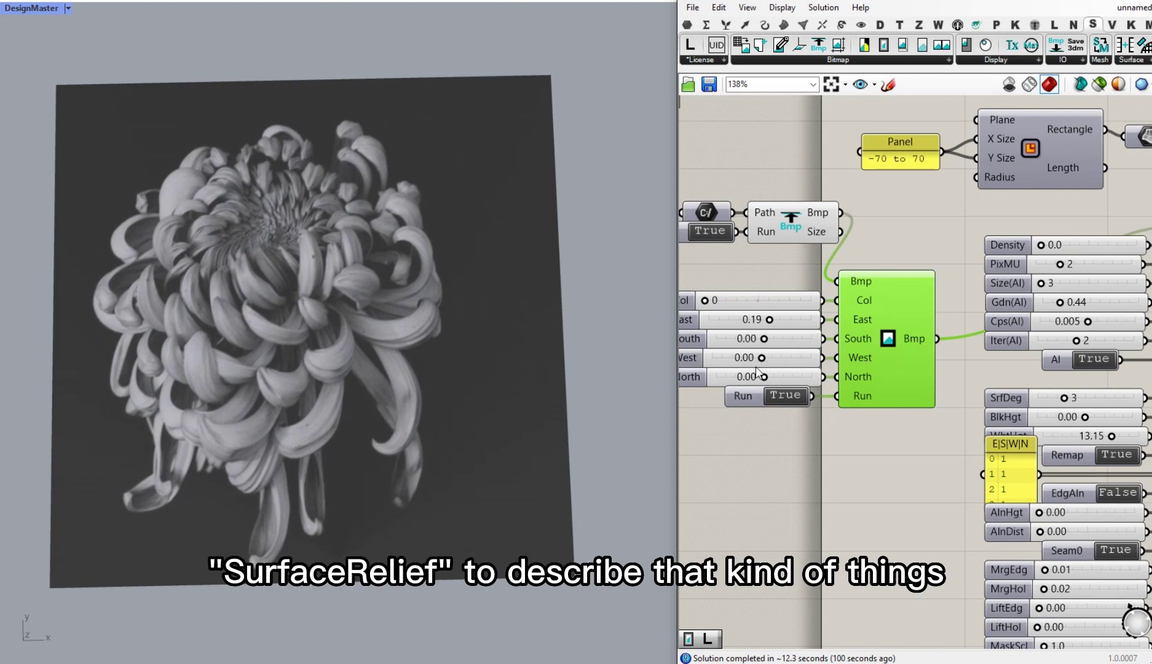
{"action": "mouse_move", "coordinate": [769, 319]}
{"action": "left_mouse_down"}
{"action": "mouse_move", "coordinate": [761, 320]}
{"action": "mouse_move", "coordinate": [769, 341]}
{"action": "mouse_move", "coordinate": [792, 338]}
{"action": "mouse_move", "coordinate": [775, 342]}
{"action": "left_mouse_up"}
Set the SurfaceRelief Run toggle to True to solve the 3D flower relief.
{"action": "scroll", "coordinate": [766, 342], "scroll_direction": "up", "scroll_amount": 5}
{"action": "scroll", "coordinate": [766, 343], "scroll_direction": "up", "scroll_amount": 1}
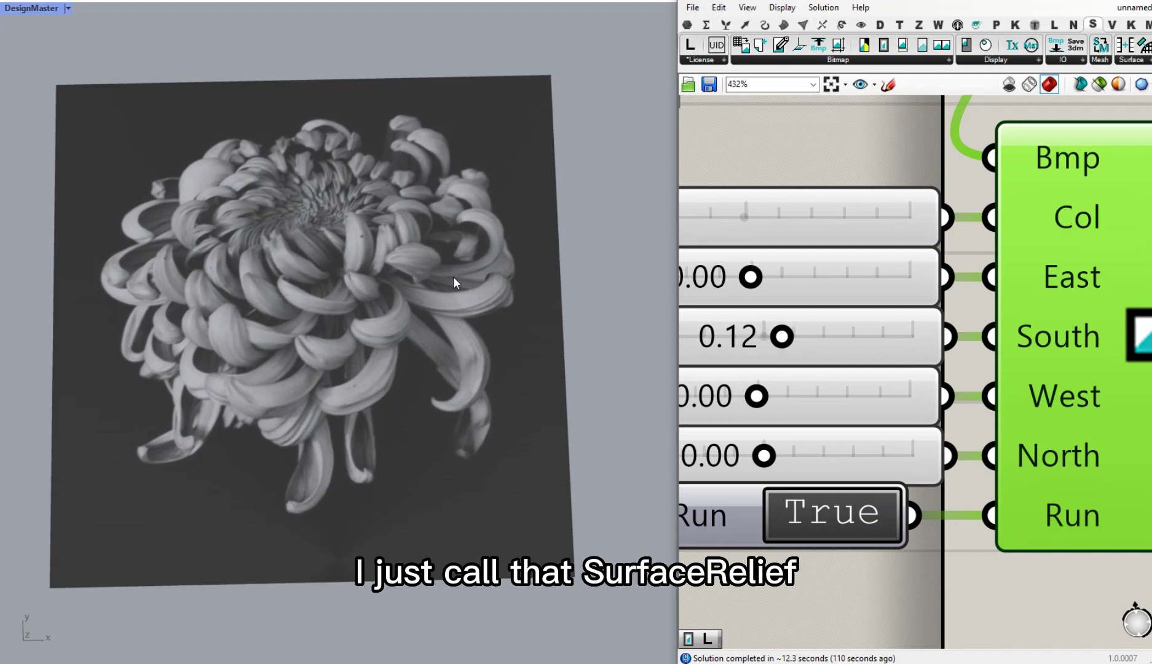
{"action": "scroll", "coordinate": [784, 381], "scroll_direction": "down", "scroll_amount": 7}
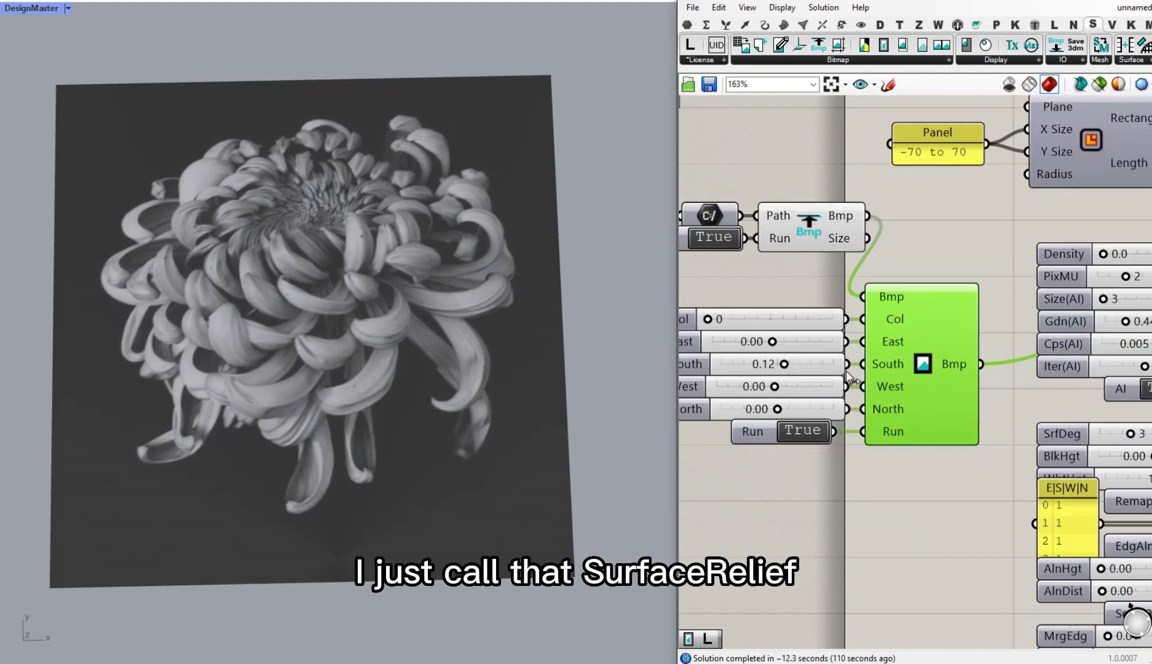
{"action": "right_click_drag", "start_coordinate": [1014, 344], "coordinate": [917, 233]}
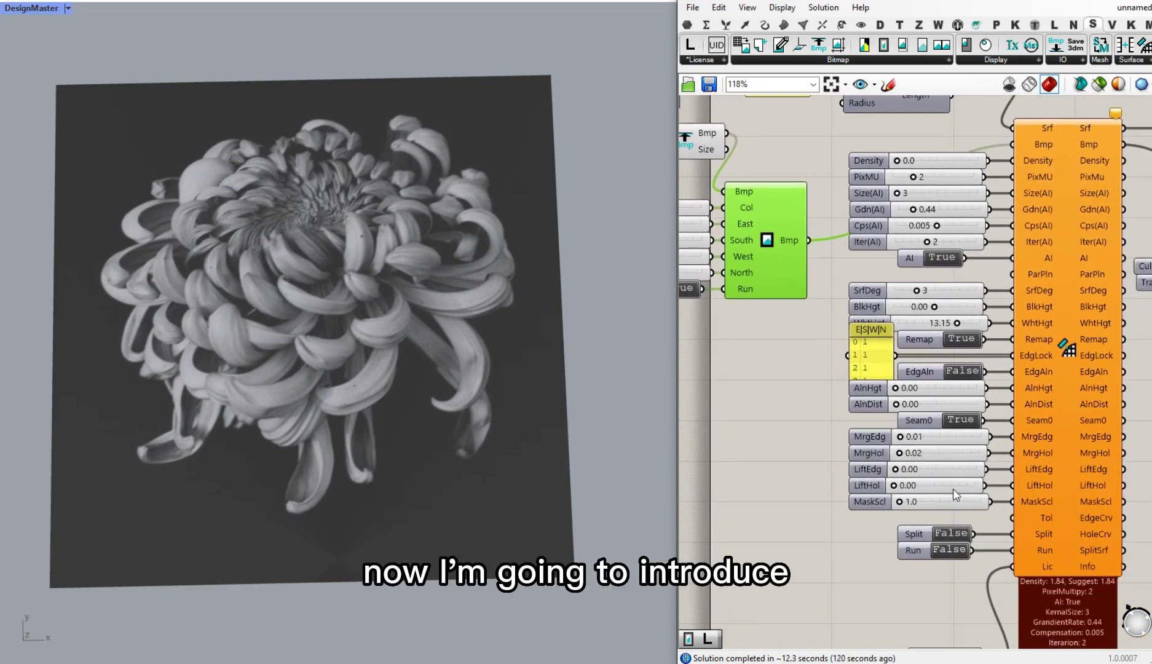
{"action": "double_click", "coordinate": [948, 550]}
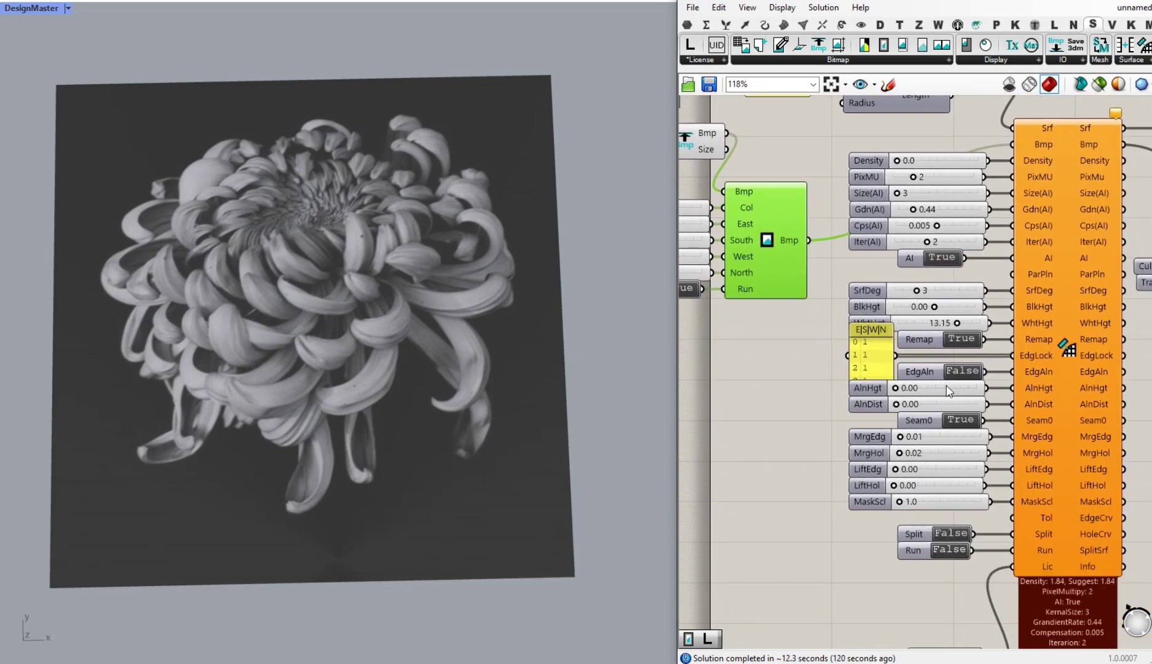
Place a SurfaceRelief component in a new definition and auto-set up all its inputs and outputs.
{"action": "right_click_drag", "start_coordinate": [470, 271], "coordinate": [495, 288]}
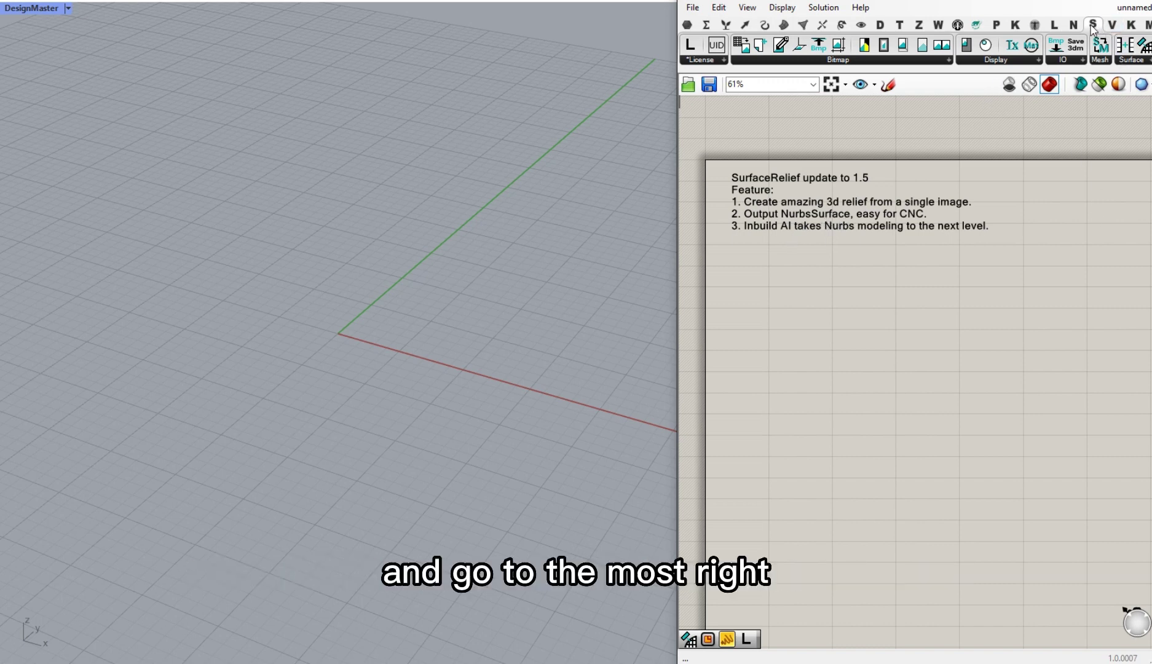
{"action": "mouse_move", "coordinate": [1092, 26]}
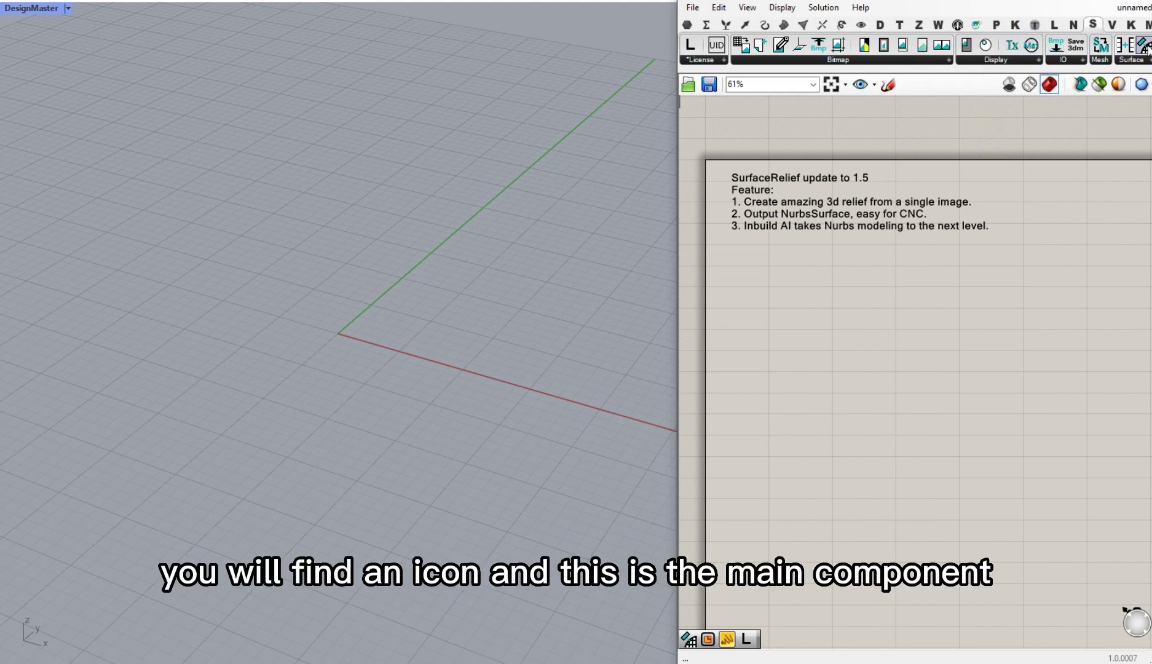
{"action": "left_click_drag", "start_coordinate": [1145, 48], "coordinate": [891, 397]}
{"action": "right_click", "coordinate": [892, 397]}
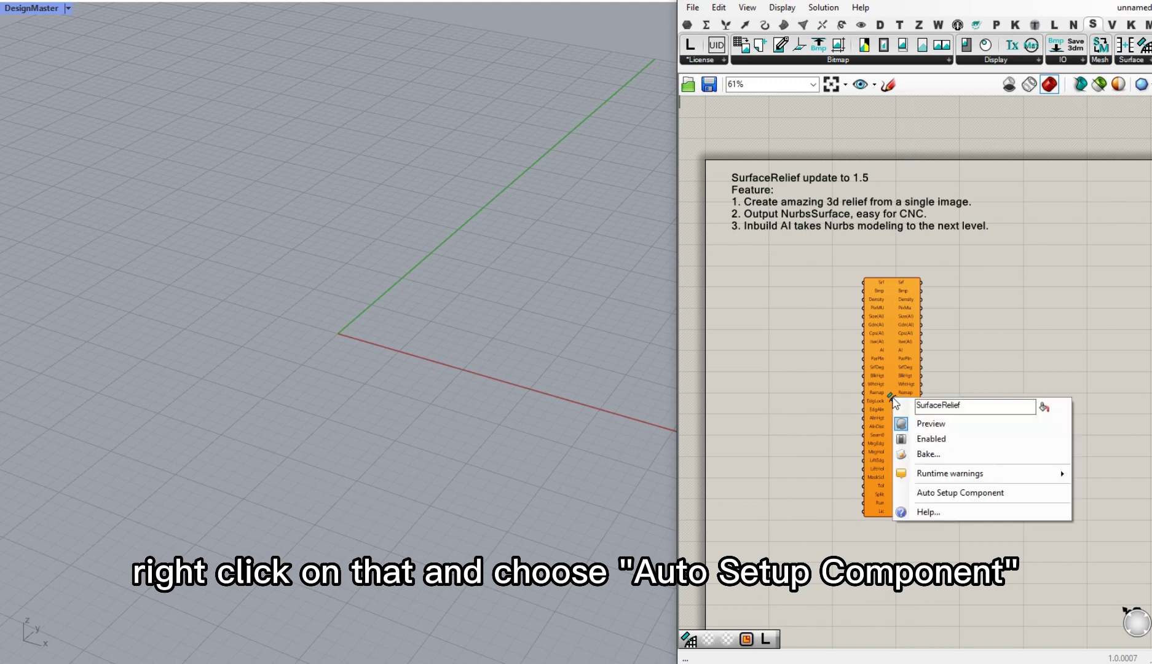
{"action": "left_click", "coordinate": [935, 495]}
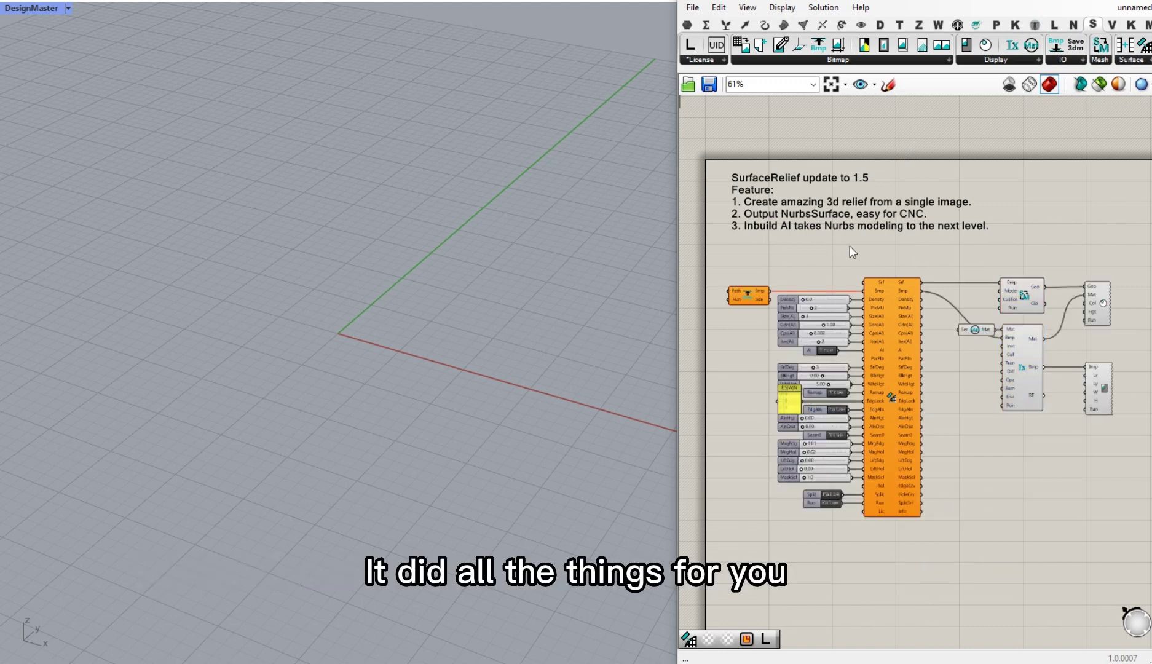
Auto-set up the BitmapRead component with its file path and run inputs.
{"action": "right_click_drag", "start_coordinate": [766, 297], "coordinate": [833, 301]}
{"action": "right_click", "coordinate": [833, 301]}
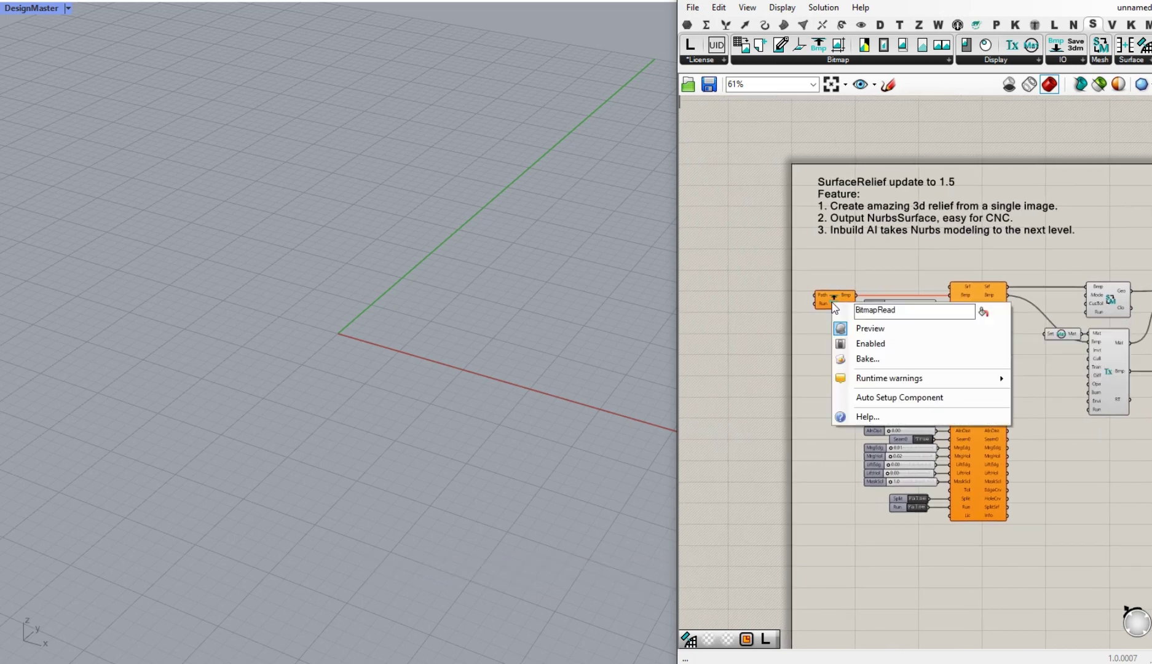
{"action": "left_click", "coordinate": [864, 399]}
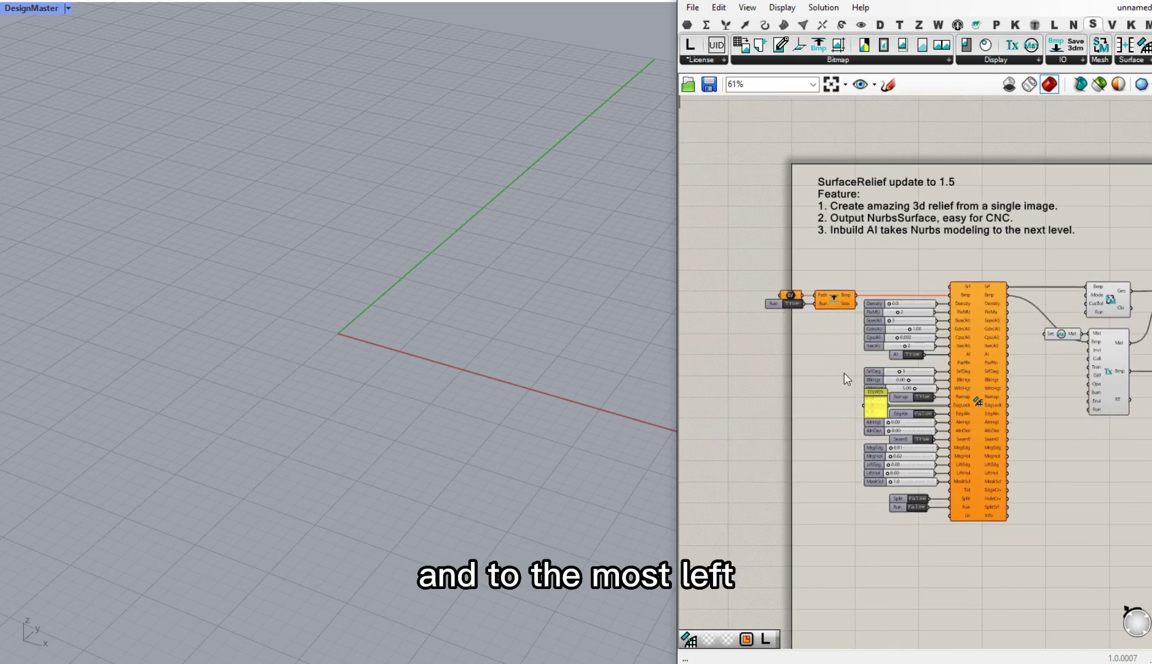
Load the flower image from Release > test organic style into the Path parameter.
{"action": "right_click", "coordinate": [789, 298]}
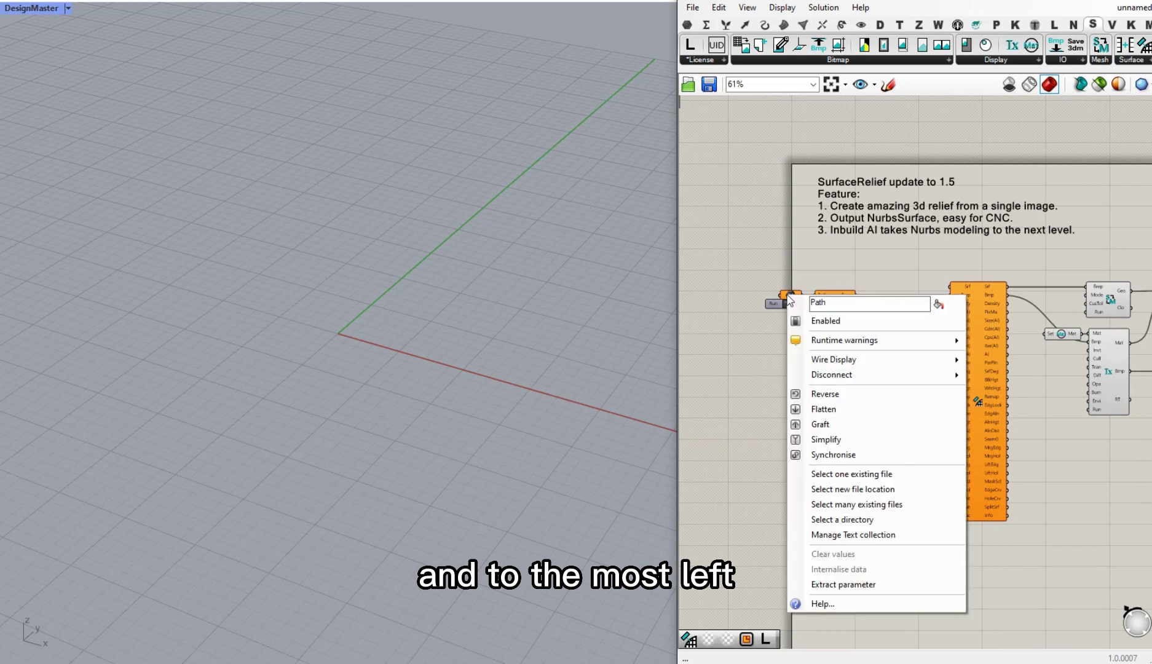
{"action": "left_click", "coordinate": [834, 475]}
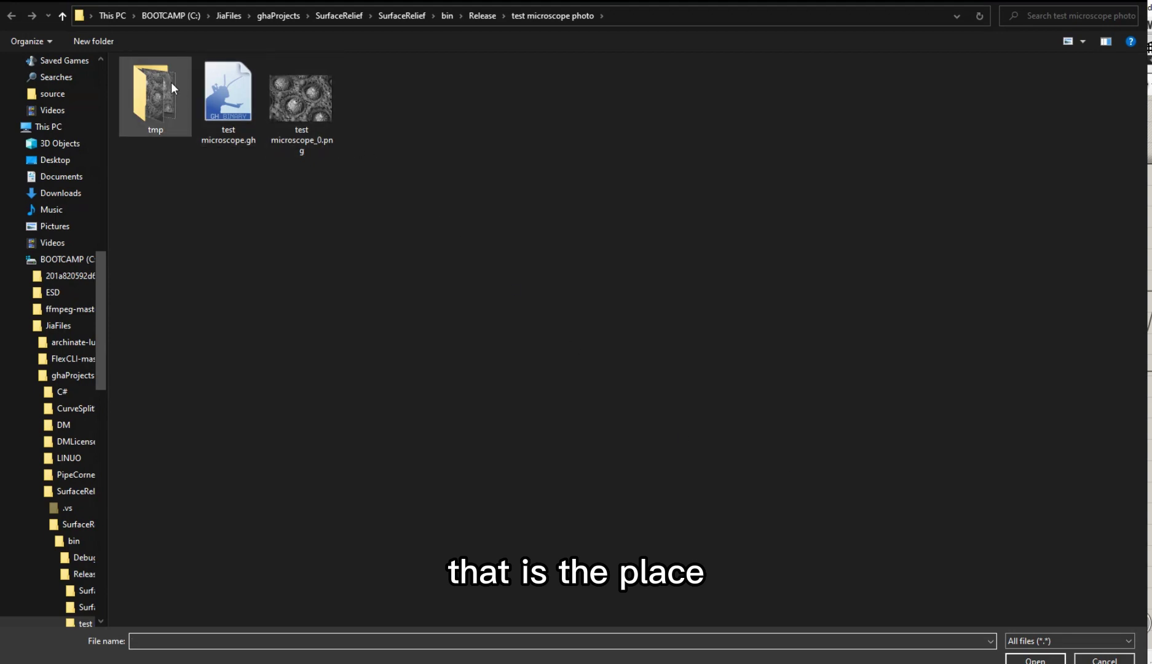
{"action": "left_click", "coordinate": [475, 18]}
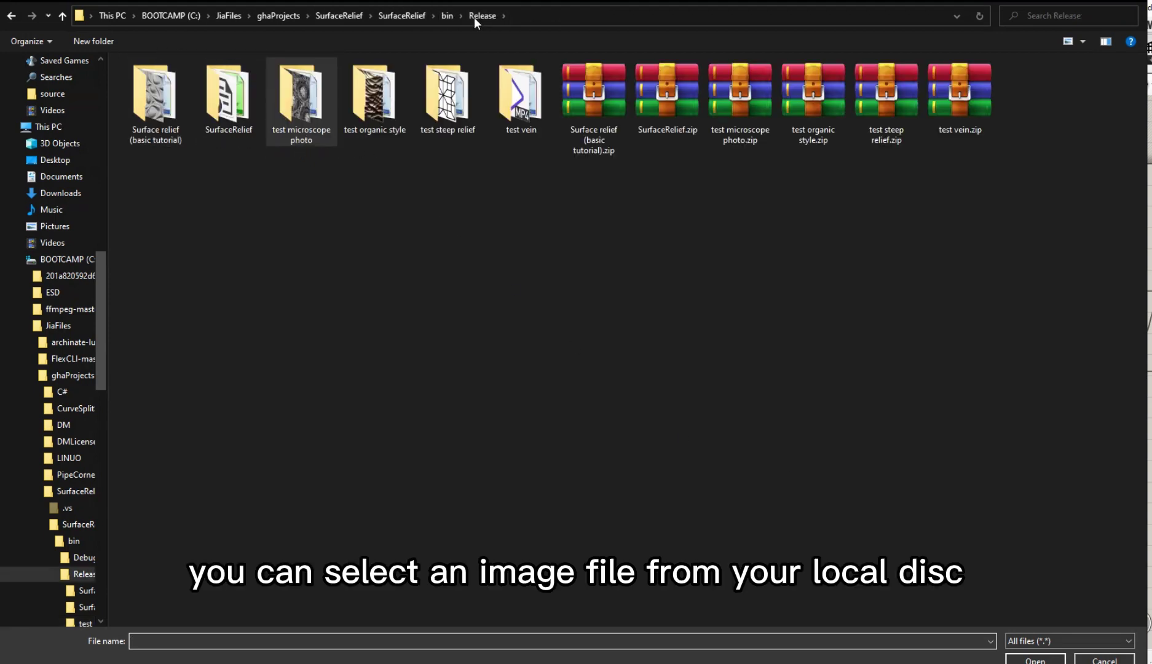
{"action": "double_click", "coordinate": [375, 98]}
{"action": "left_click", "coordinate": [450, 97]}
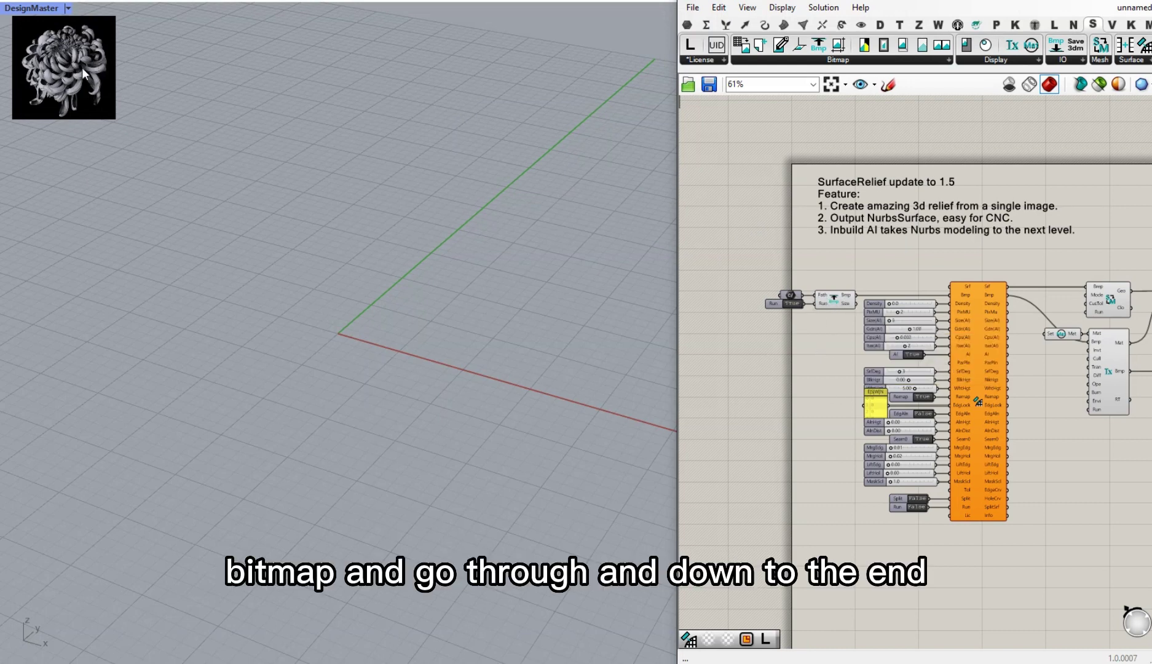
Auto-set up DisplayBitmap, toggle its Run off and on, and widen the preview to 418 by 400.
{"action": "right_click_drag", "start_coordinate": [957, 323], "coordinate": [827, 326]}
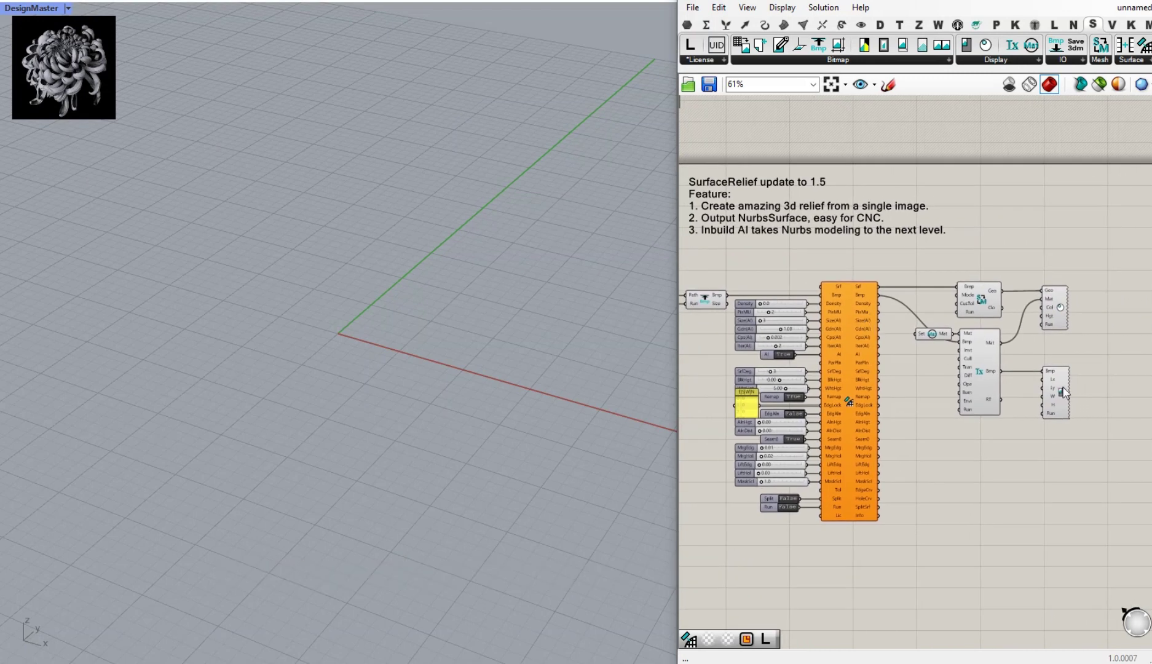
{"action": "right_click", "coordinate": [1060, 390]}
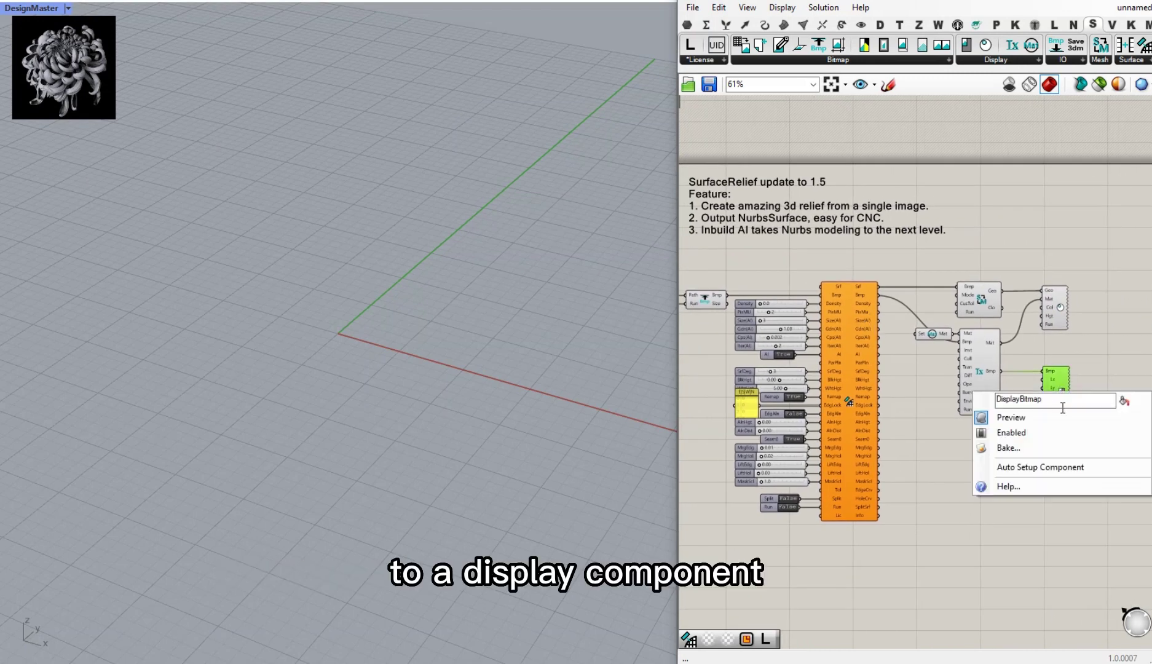
{"action": "left_click", "coordinate": [1061, 468]}
{"action": "scroll", "coordinate": [1010, 399], "scroll_direction": "up", "scroll_amount": 5}
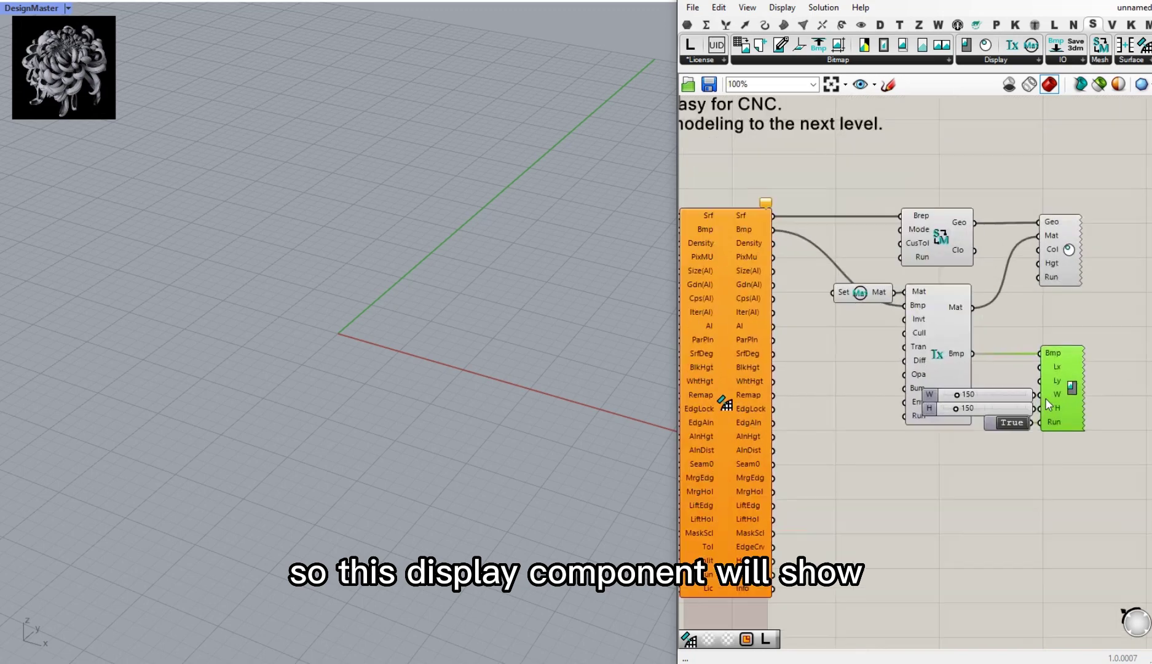
{"action": "double_click", "coordinate": [986, 454]}
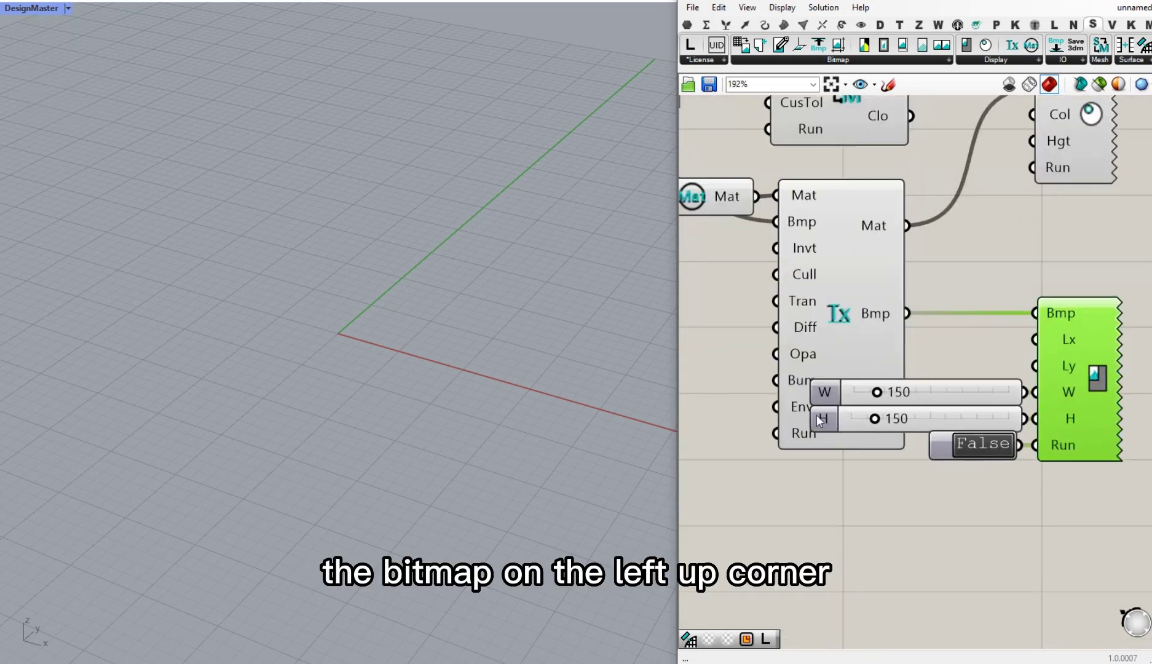
{"action": "double_click", "coordinate": [967, 446]}
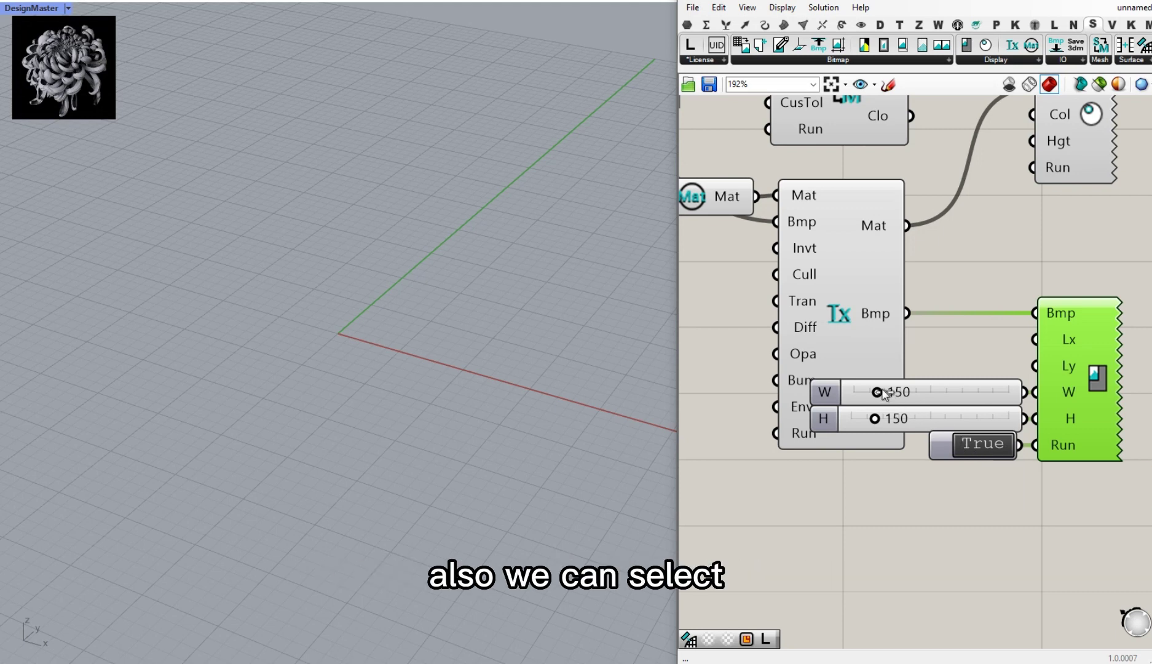
{"action": "left_click_drag", "start_coordinate": [877, 392], "coordinate": [914, 419]}
{"action": "right_click_drag", "start_coordinate": [811, 290], "coordinate": [975, 384]}
{"action": "scroll", "coordinate": [975, 384], "scroll_direction": "down", "scroll_amount": 5}
{"action": "right_click_drag", "start_coordinate": [867, 350], "coordinate": [1008, 423]}
Add an XY Rectangle component using the 'rec' search.
{"action": "scroll", "coordinate": [913, 366], "scroll_direction": "up", "scroll_amount": 2}
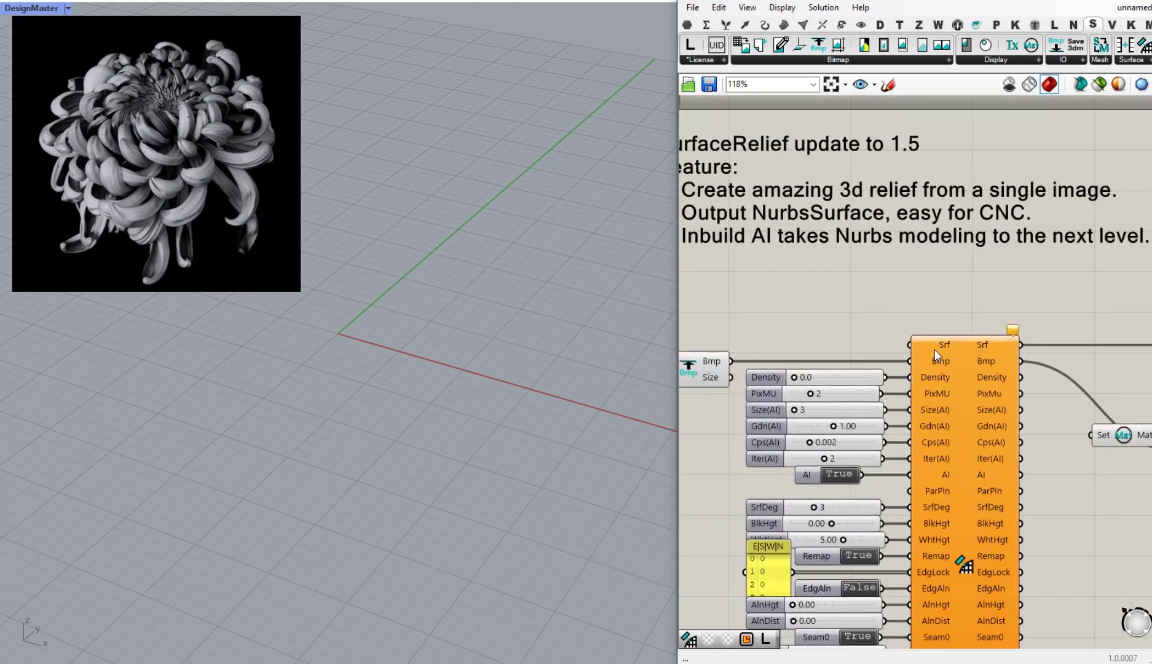
{"action": "double_click", "coordinate": [794, 296]}
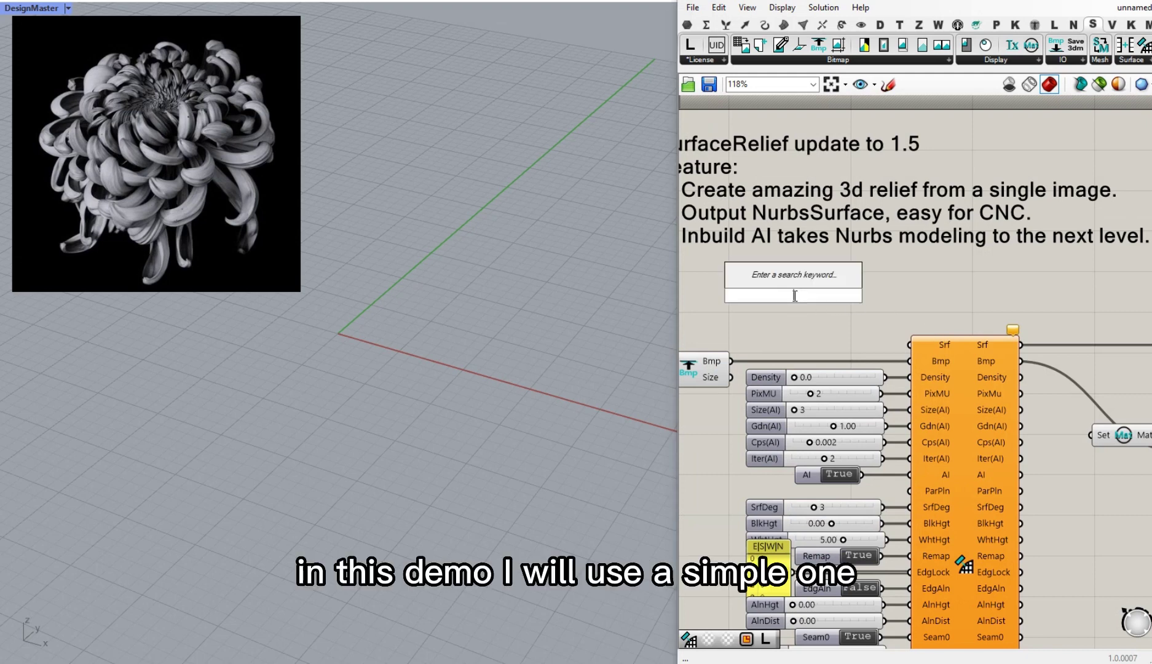
{"action": "type", "text": "rec"}
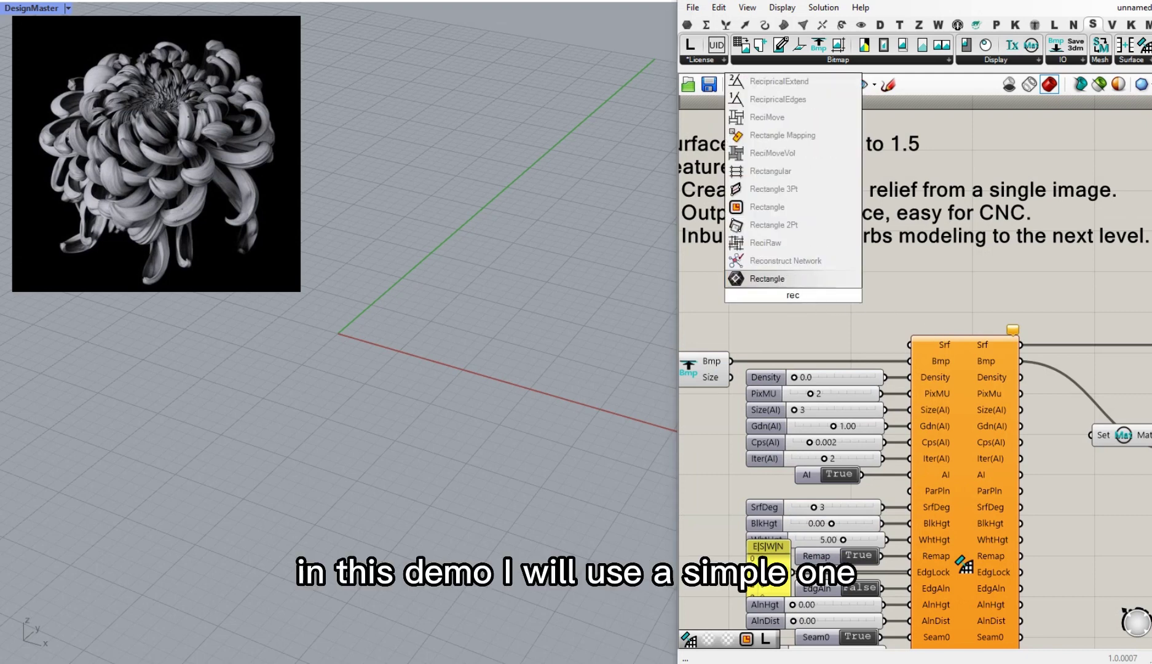
{"action": "key", "text": "Up"}
{"action": "key", "text": "Up"}
{"action": "key", "text": "Up"}
{"action": "key", "text": "Up"}
{"action": "key", "text": "Return"}
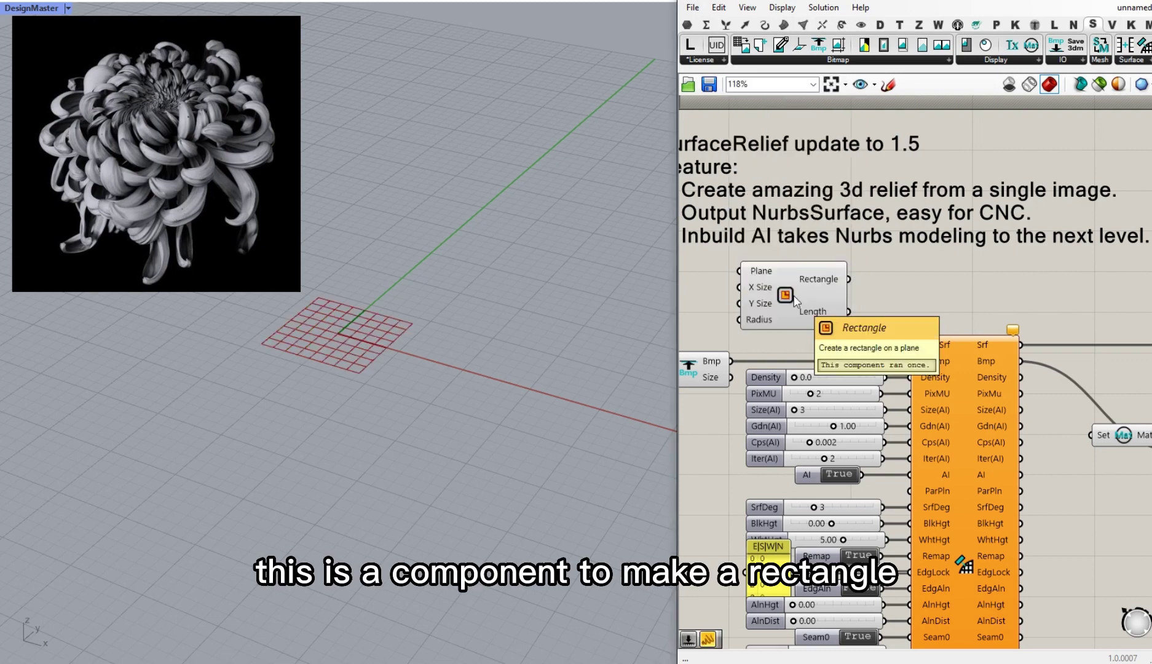
Add a Panel containing the interval '-70 to 70'.
{"action": "right_click_drag", "start_coordinate": [783, 297], "coordinate": [888, 316]}
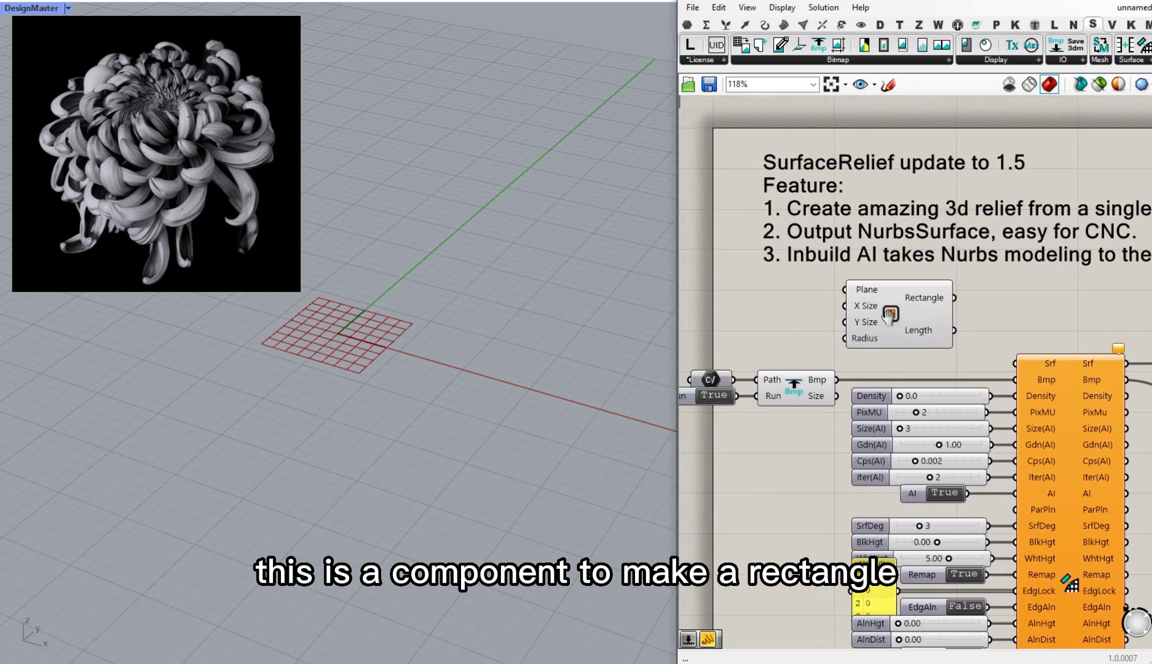
{"action": "double_click", "coordinate": [782, 323]}
{"action": "type", "text": "Panel"}
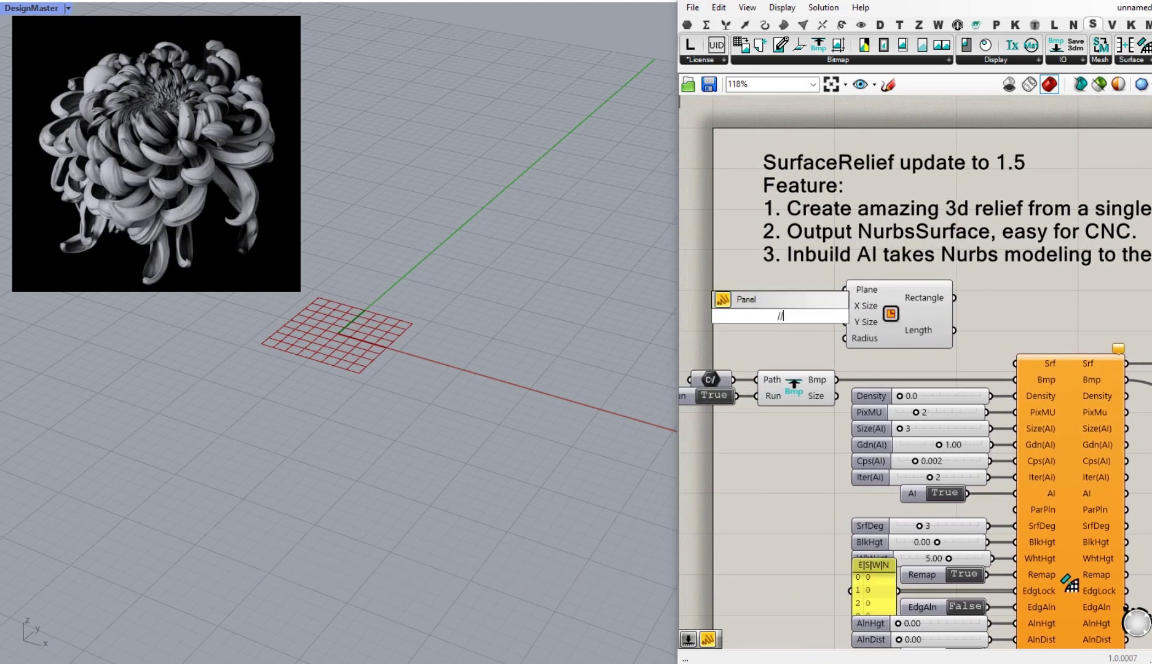
{"action": "key", "text": "Return"}
{"action": "type", "text": "//-70"}
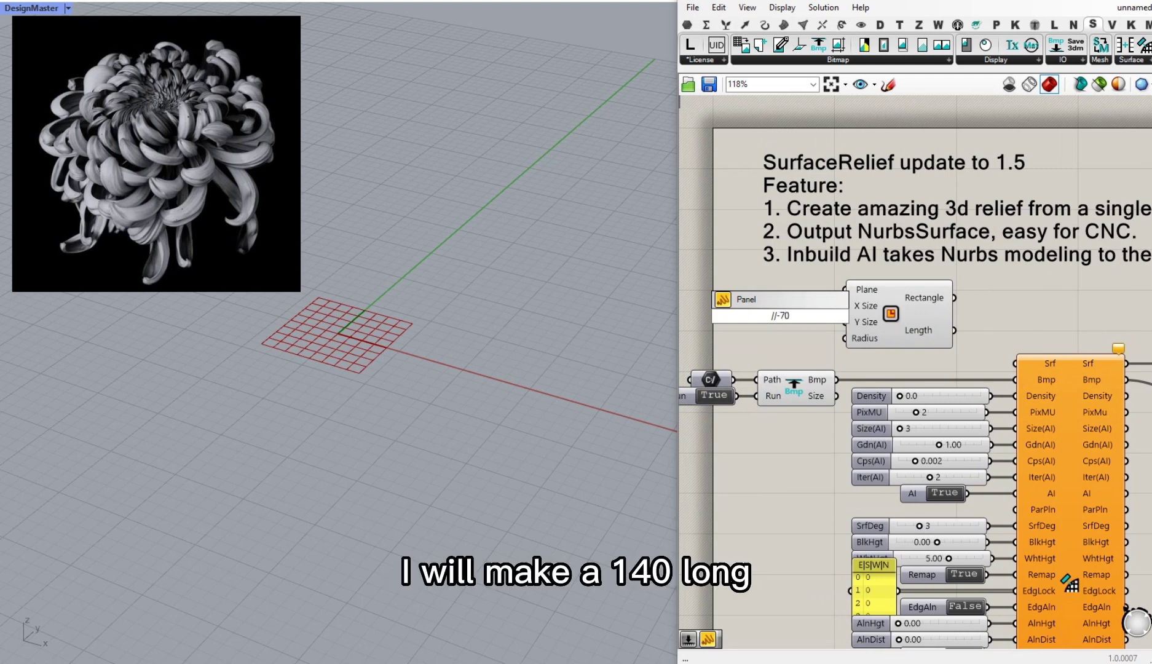
{"action": "type", "text": " to 70"}
{"action": "key", "text": "Return"}
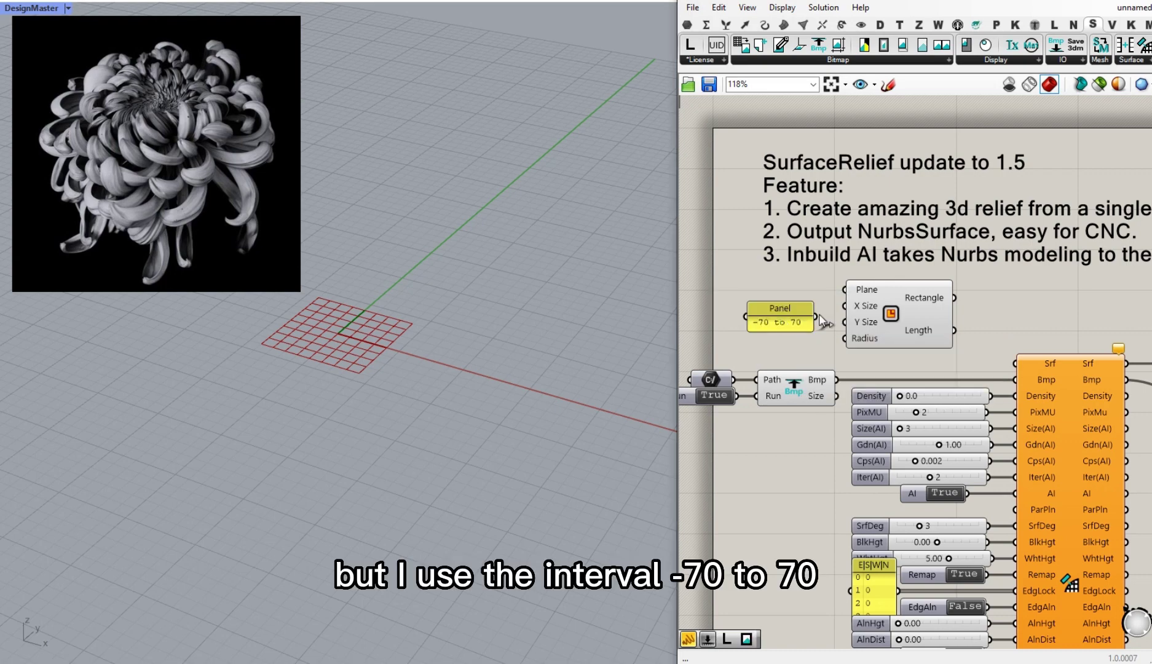
Wire the -70 to 70 panel into both the Rectangle's X Size and Y Size.
{"action": "scroll", "coordinate": [840, 307], "scroll_direction": "up", "scroll_amount": 3}
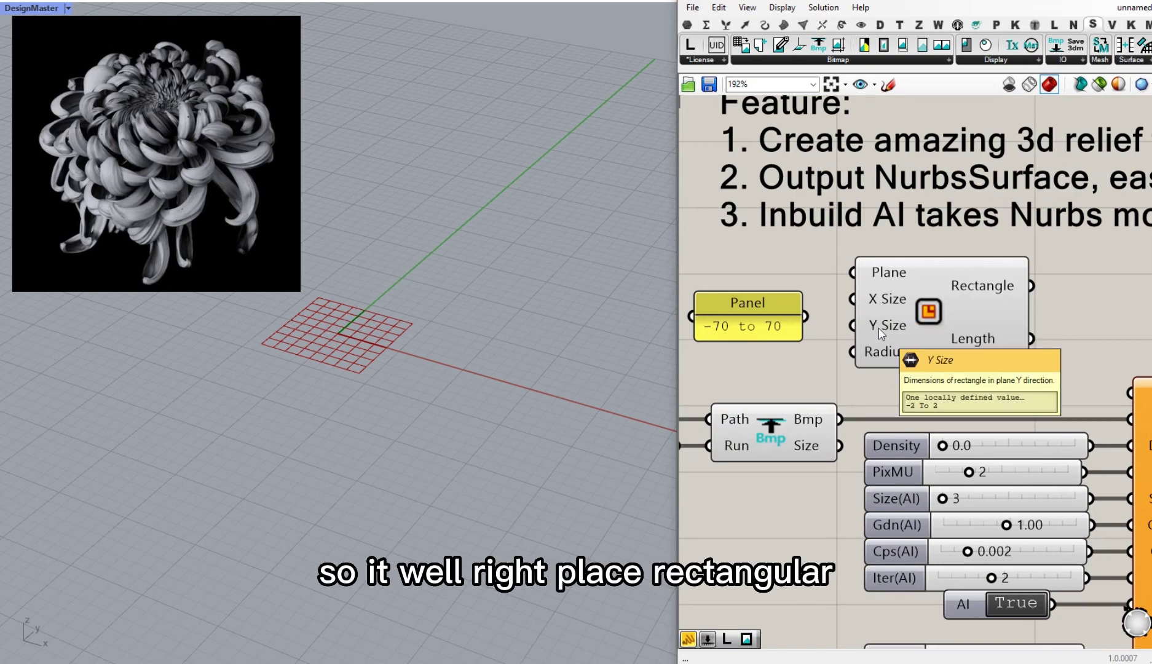
{"action": "right_click_drag", "start_coordinate": [348, 335], "coordinate": [377, 384]}
{"action": "scroll", "coordinate": [343, 332], "scroll_direction": "up", "scroll_amount": 2}
{"action": "scroll", "coordinate": [335, 326], "scroll_direction": "up", "scroll_amount": 8}
{"action": "right_click_drag", "start_coordinate": [335, 326], "coordinate": [353, 369]}
{"action": "left_click_drag", "start_coordinate": [808, 319], "coordinate": [852, 325]}
{"action": "scroll", "coordinate": [473, 412], "scroll_direction": "down", "scroll_amount": 6}
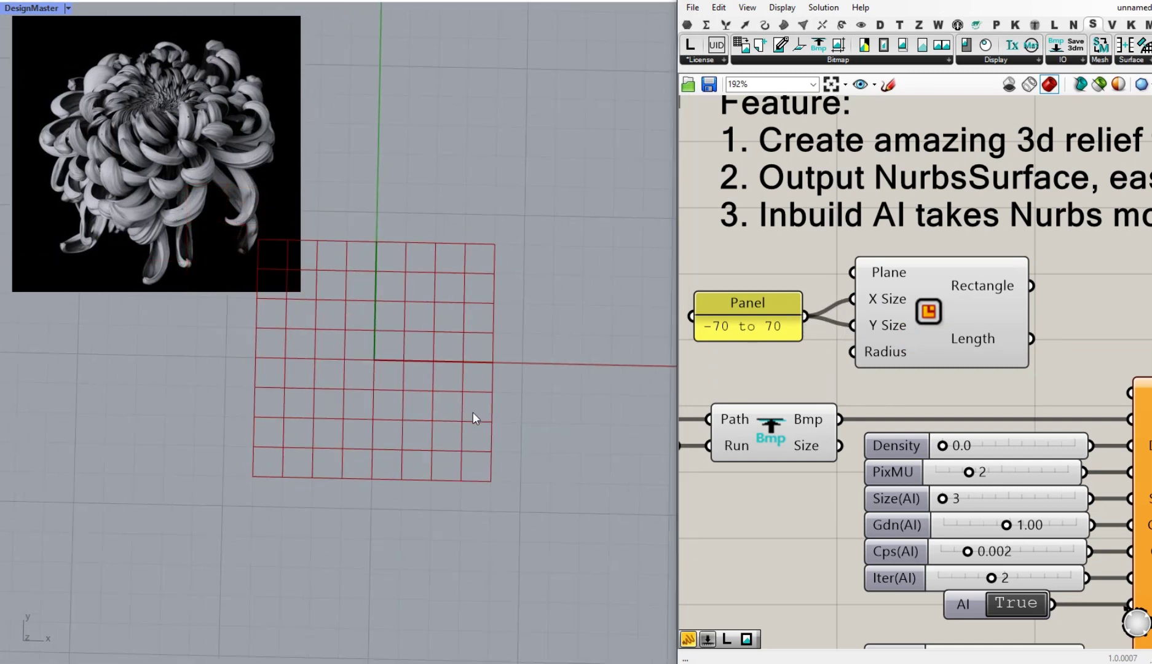
{"action": "scroll", "coordinate": [472, 412], "scroll_direction": "down", "scroll_amount": 6}
{"action": "right_click_drag", "start_coordinate": [494, 398], "coordinate": [473, 365]}
{"action": "right_click_drag", "start_coordinate": [879, 348], "coordinate": [793, 349]}
Add a Surface component via 'srf' and feed the rectangle into it.
{"action": "double_click", "coordinate": [1009, 302]}
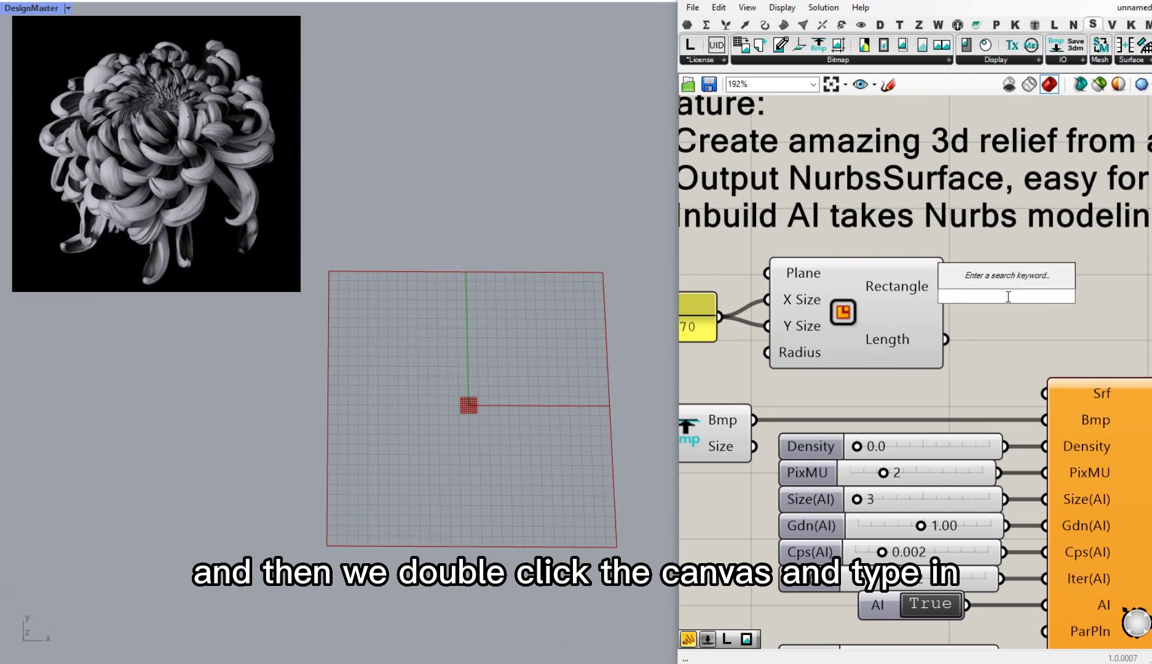
{"action": "type", "text": "srf"}
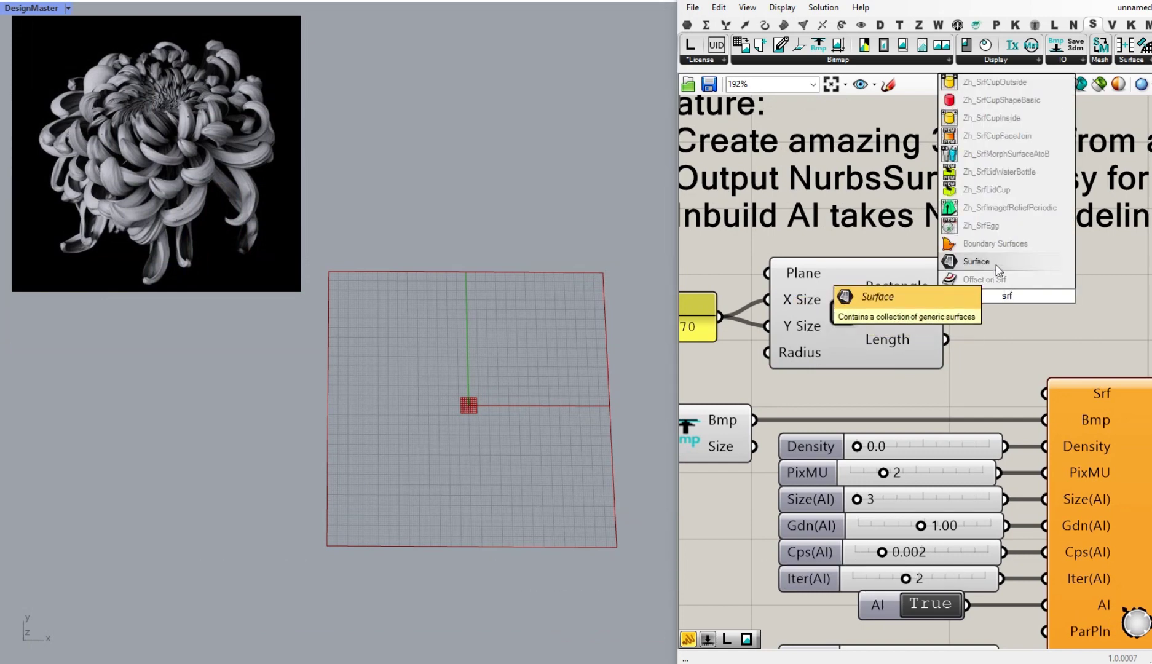
{"action": "left_click", "coordinate": [977, 261]}
{"action": "left_click_drag", "start_coordinate": [946, 286], "coordinate": [971, 296]}
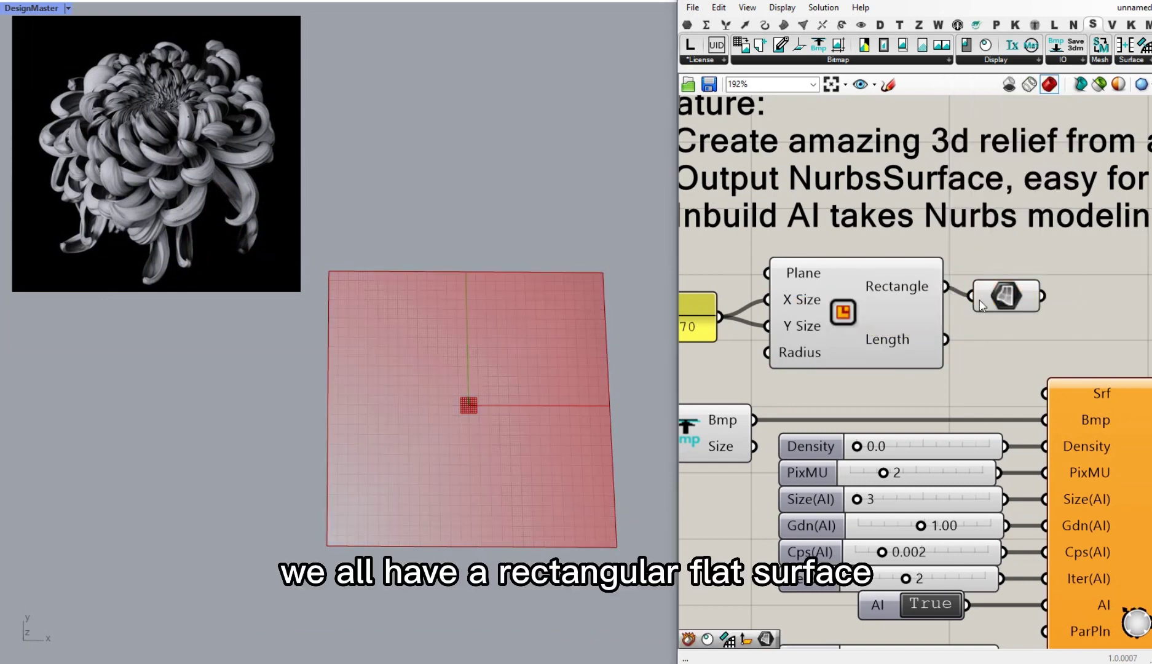
{"action": "left_click", "coordinate": [986, 305]}
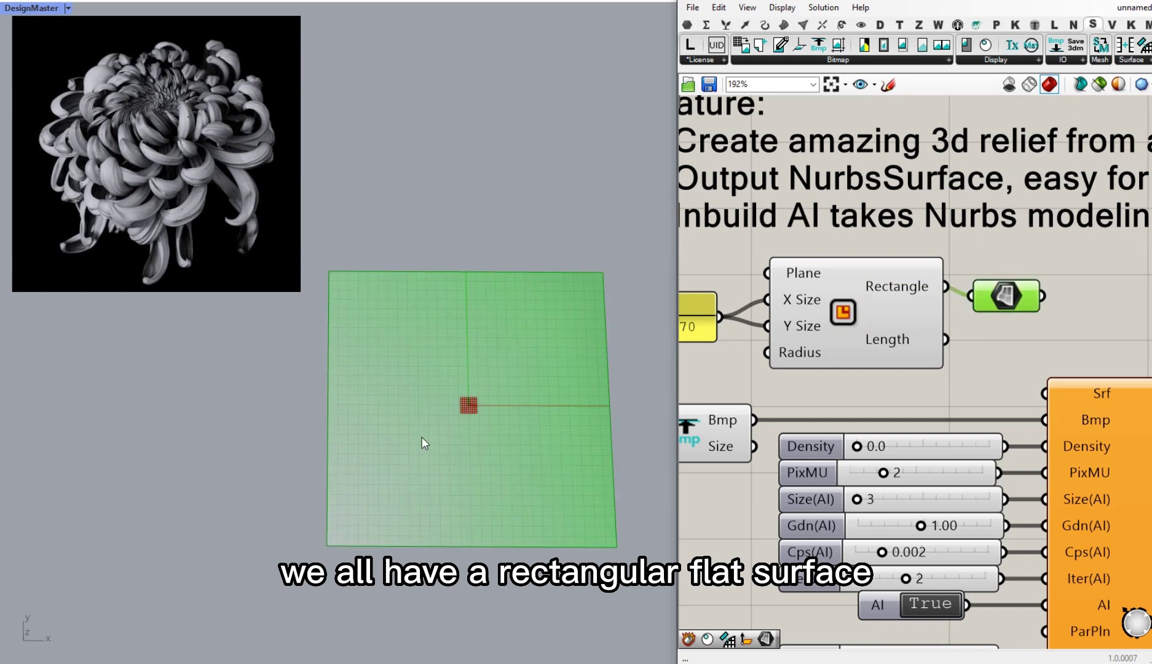
{"action": "mouse_move", "coordinate": [473, 456]}
{"action": "right_mouse_down"}
{"action": "mouse_move", "coordinate": [456, 404]}
{"action": "mouse_move", "coordinate": [465, 443]}
{"action": "right_mouse_up"}
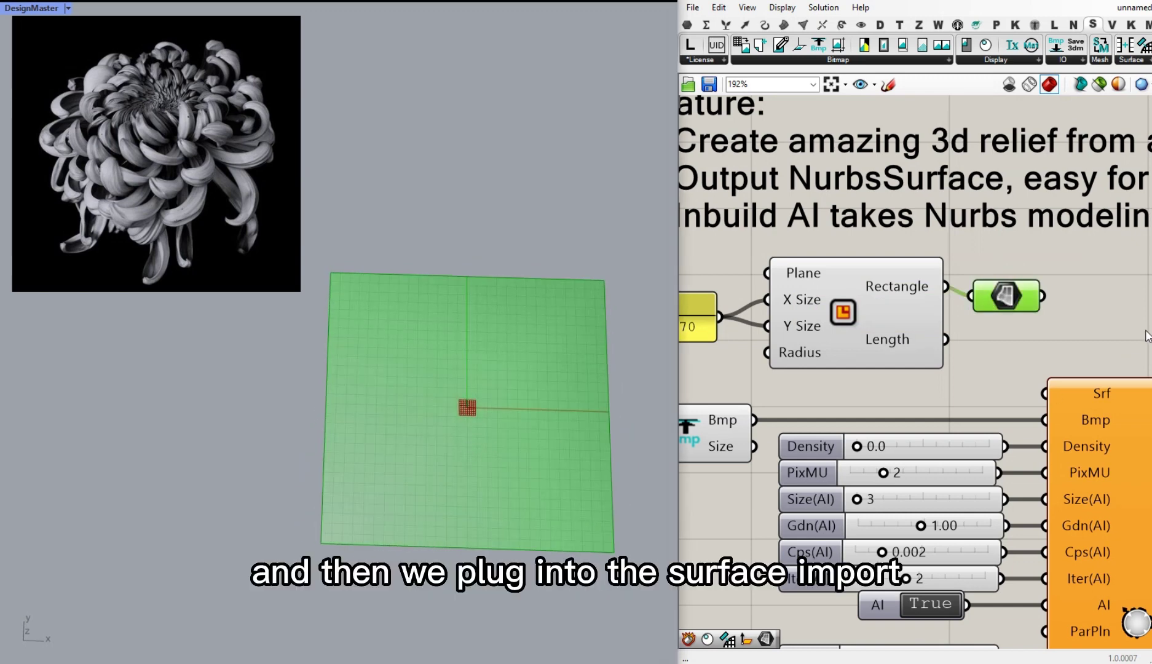
Connect the surface to SurfaceRelief's Srf input and inspect the flower-textured plane.
{"action": "left_click_drag", "start_coordinate": [1042, 296], "coordinate": [1045, 394]}
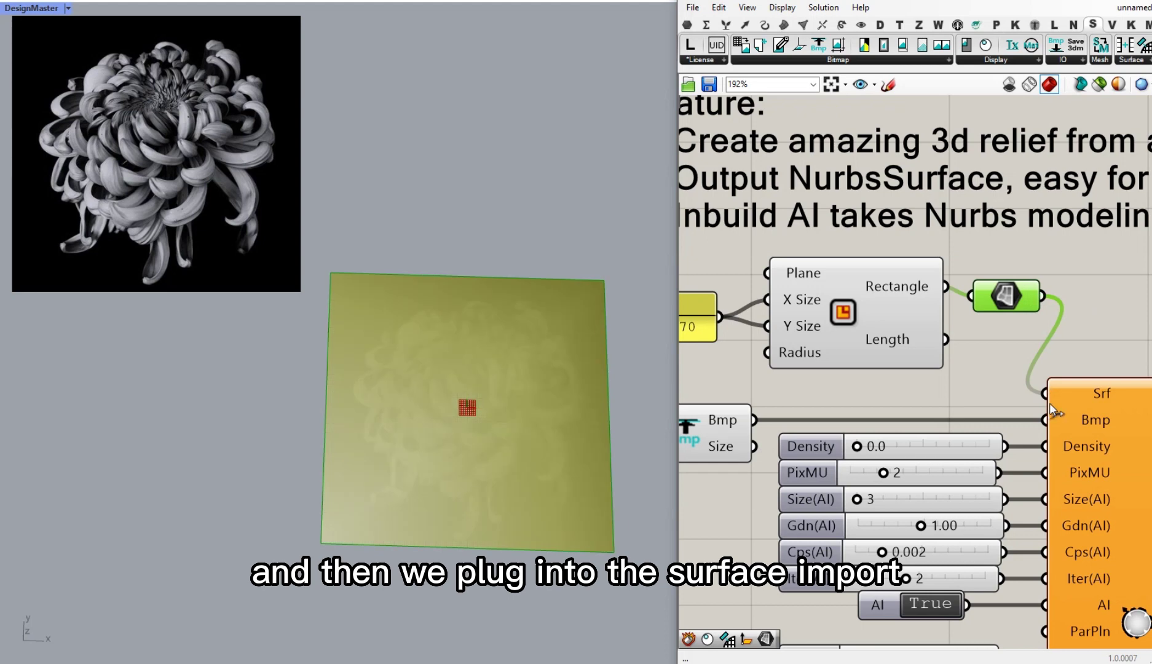
{"action": "right_click_drag", "start_coordinate": [486, 394], "coordinate": [479, 376]}
{"action": "right_click_drag", "start_coordinate": [892, 372], "coordinate": [815, 293]}
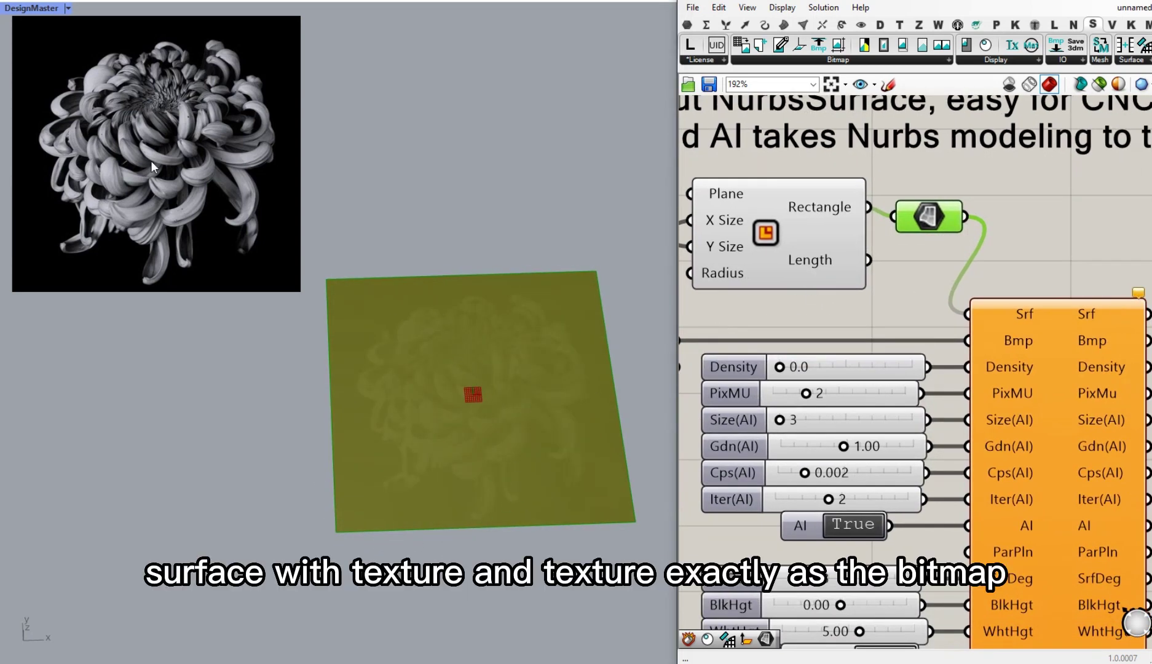
{"action": "scroll", "coordinate": [581, 392], "scroll_direction": "up", "scroll_amount": 5}
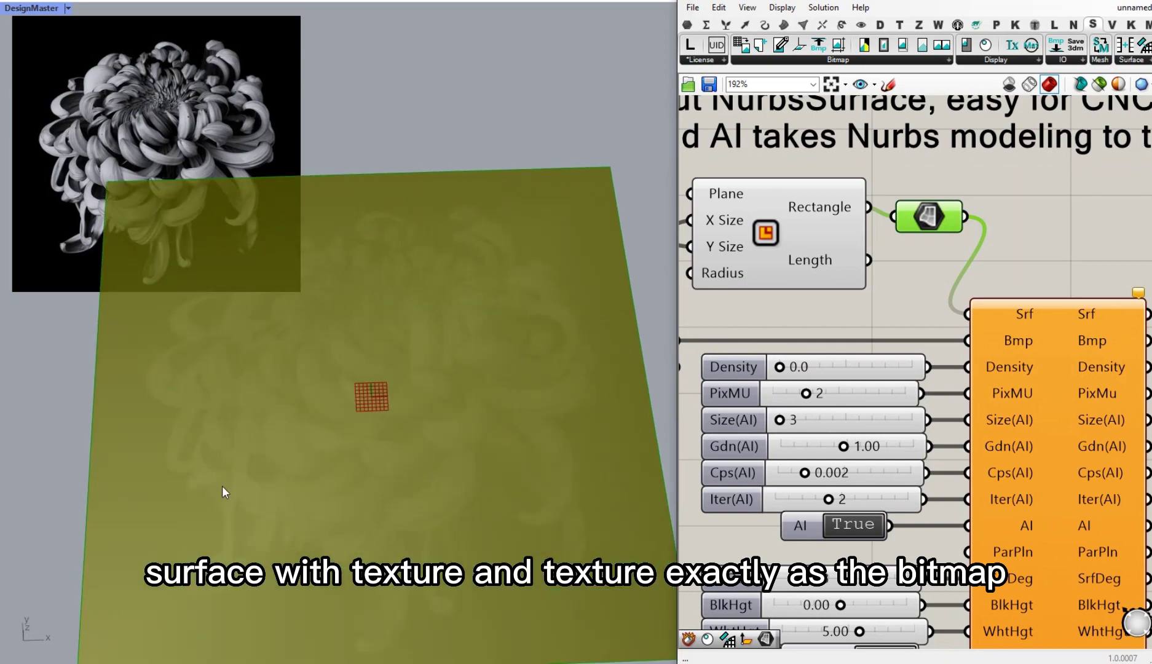
{"action": "mouse_move", "coordinate": [449, 444]}
{"action": "right_mouse_down"}
{"action": "mouse_move", "coordinate": [435, 476]}
{"action": "mouse_move", "coordinate": [431, 439]}
{"action": "right_mouse_up"}
{"action": "scroll", "coordinate": [754, 392], "scroll_direction": "down", "scroll_amount": 4}
Switch the Run toggle to True so the chrysanthemum relief computes.
{"action": "scroll", "coordinate": [818, 592], "scroll_direction": "up", "scroll_amount": 3}
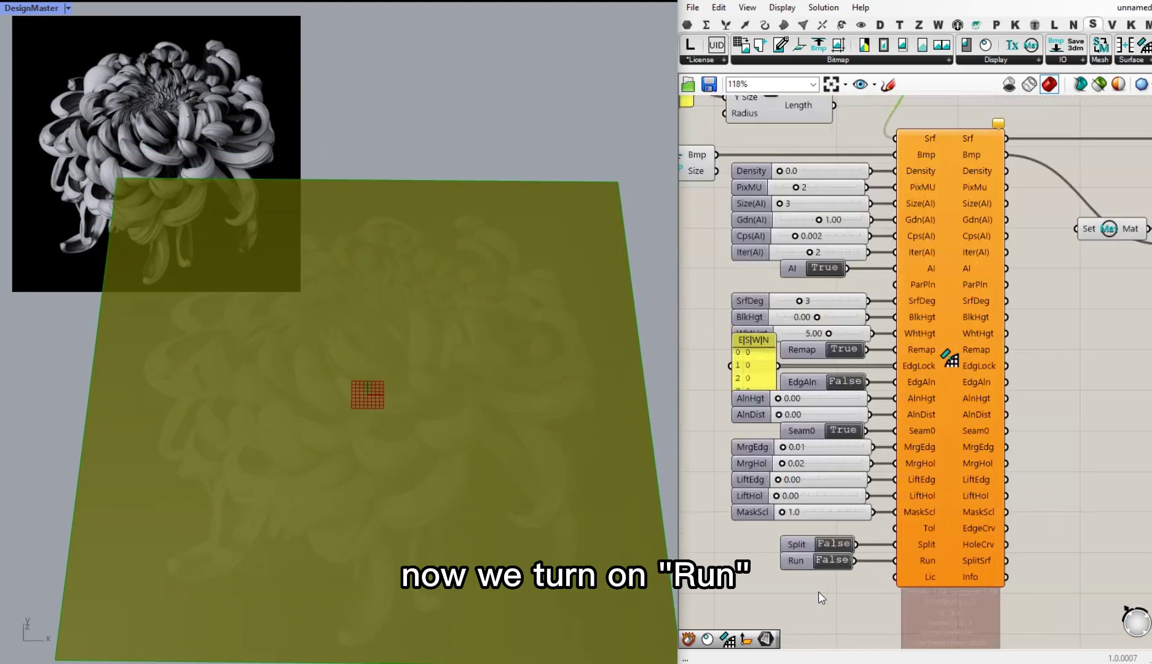
{"action": "scroll", "coordinate": [818, 591], "scroll_direction": "up", "scroll_amount": 2}
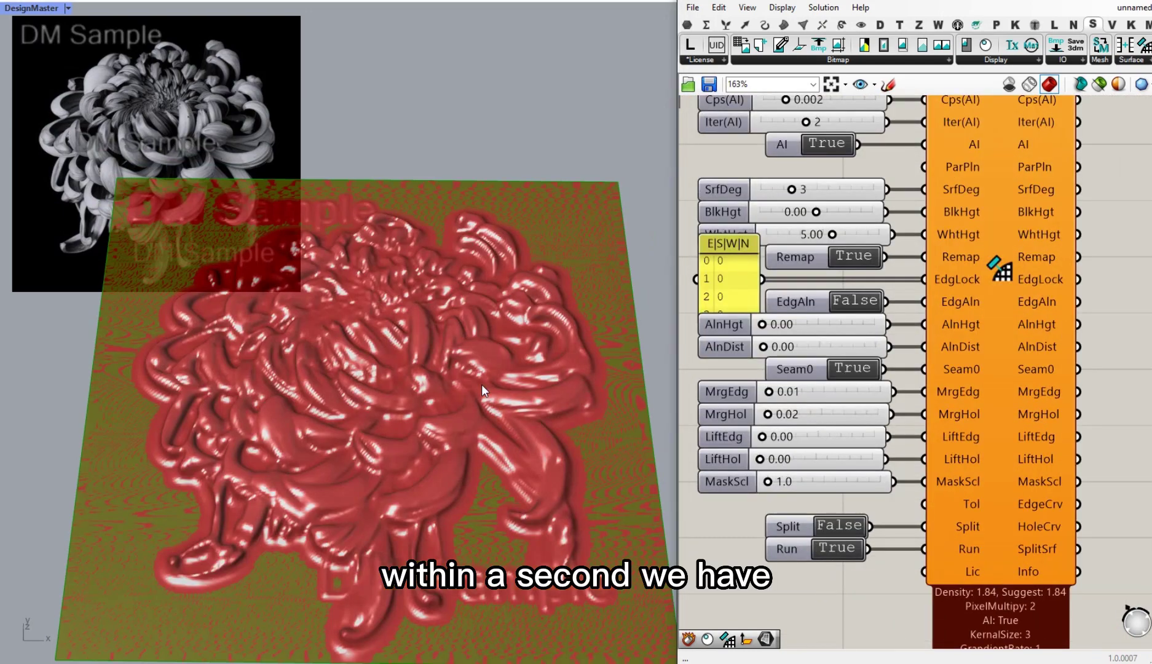
{"action": "mouse_move", "coordinate": [463, 370]}
{"action": "right_mouse_down"}
{"action": "mouse_move", "coordinate": [468, 425]}
{"action": "mouse_move", "coordinate": [451, 352]}
{"action": "right_mouse_up"}
{"action": "scroll", "coordinate": [902, 427], "scroll_direction": "down", "scroll_amount": 5}
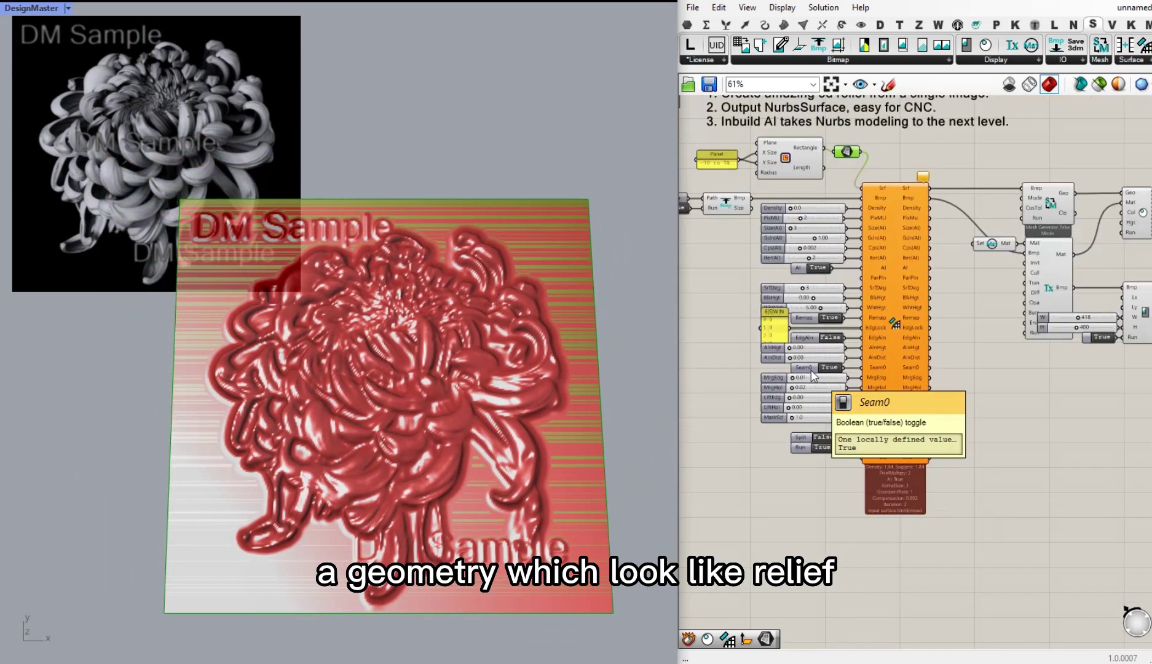
Turn Preview Off for all components and orbit to inspect the grey relief.
{"action": "left_click_drag", "start_coordinate": [957, 510], "coordinate": [790, 227]}
{"action": "right_click", "coordinate": [960, 203]}
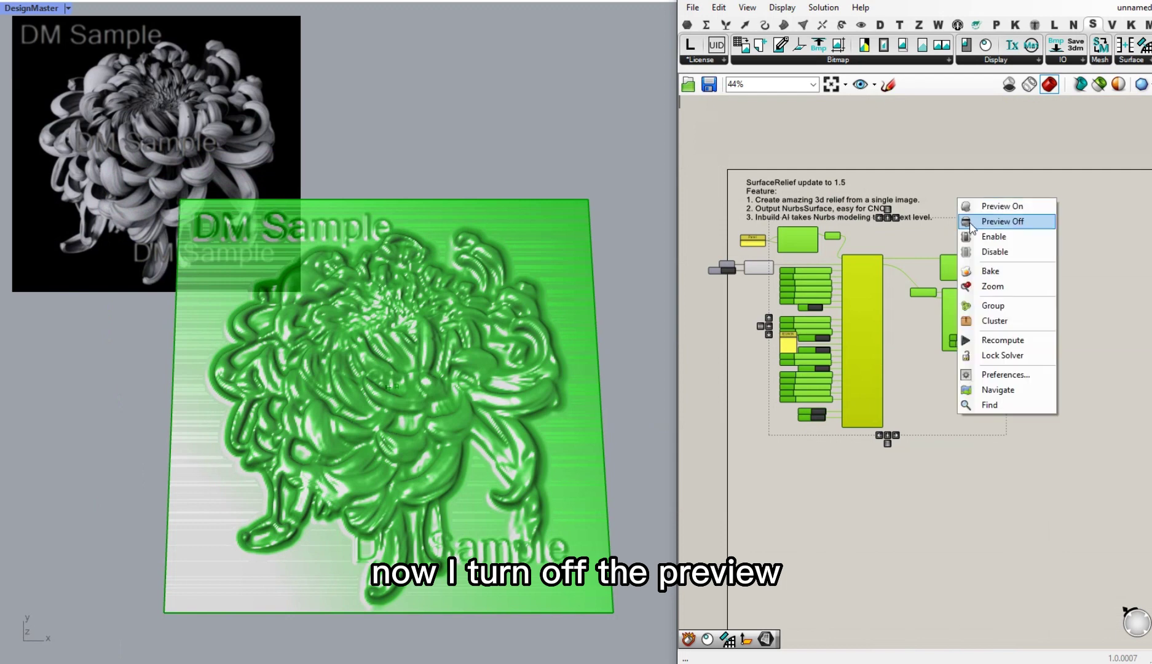
{"action": "left_click", "coordinate": [996, 221]}
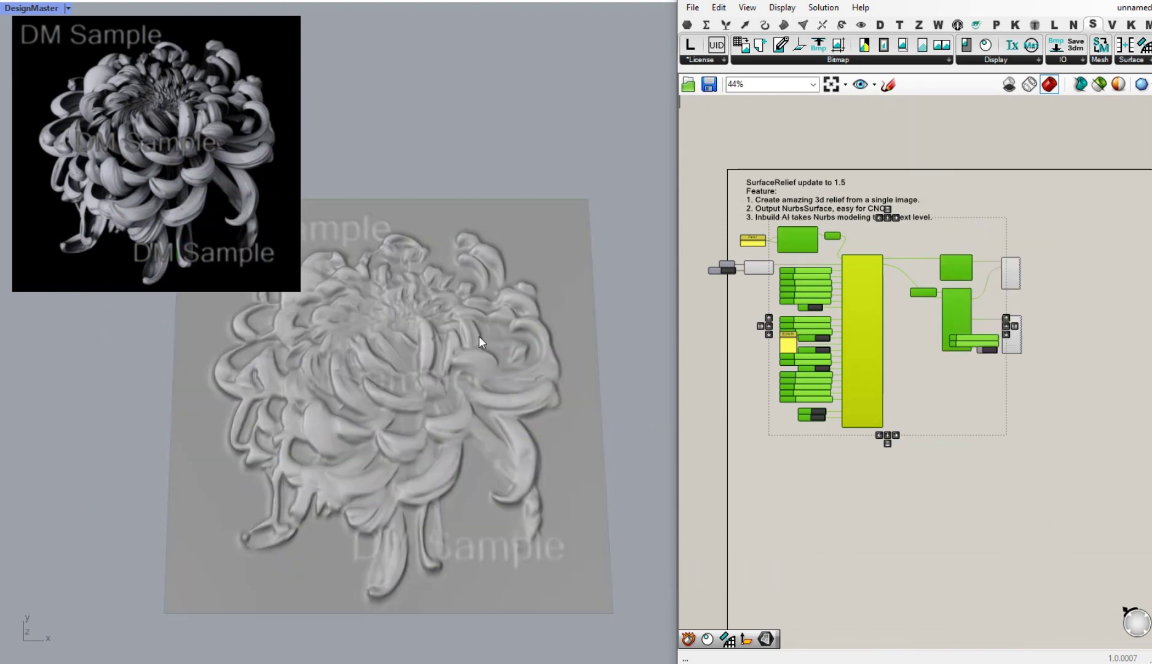
{"action": "right_click_drag", "start_coordinate": [478, 337], "coordinate": [479, 330]}
{"action": "scroll", "coordinate": [987, 351], "scroll_direction": "up", "scroll_amount": 3}
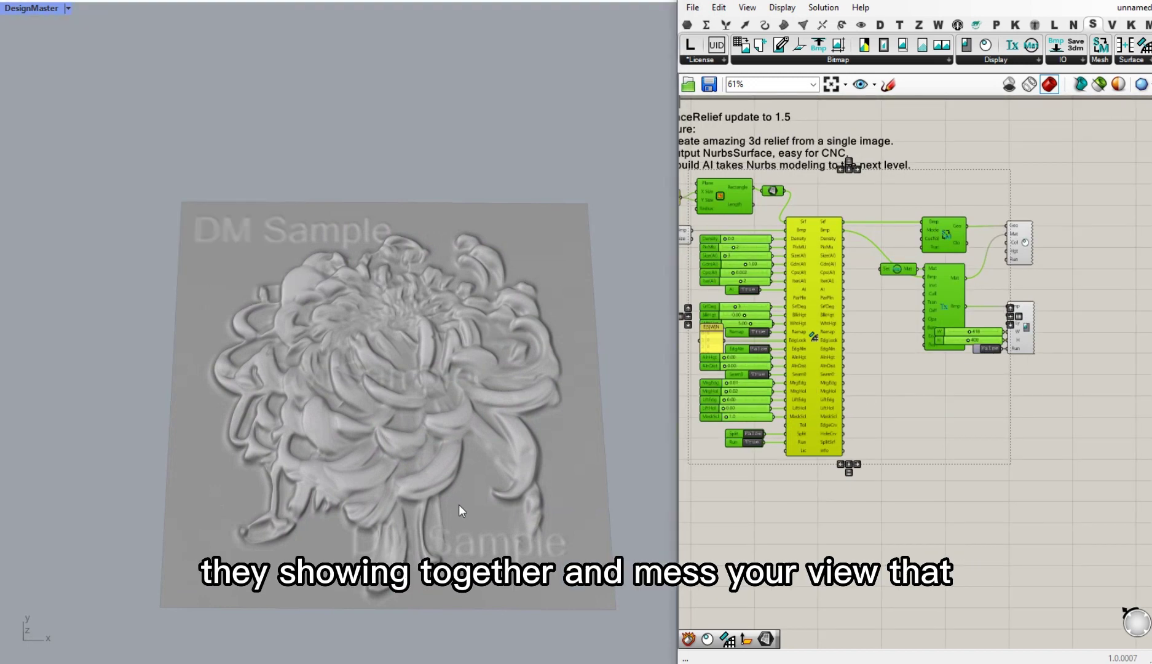
{"action": "scroll", "coordinate": [476, 537], "scroll_direction": "up", "scroll_amount": 3}
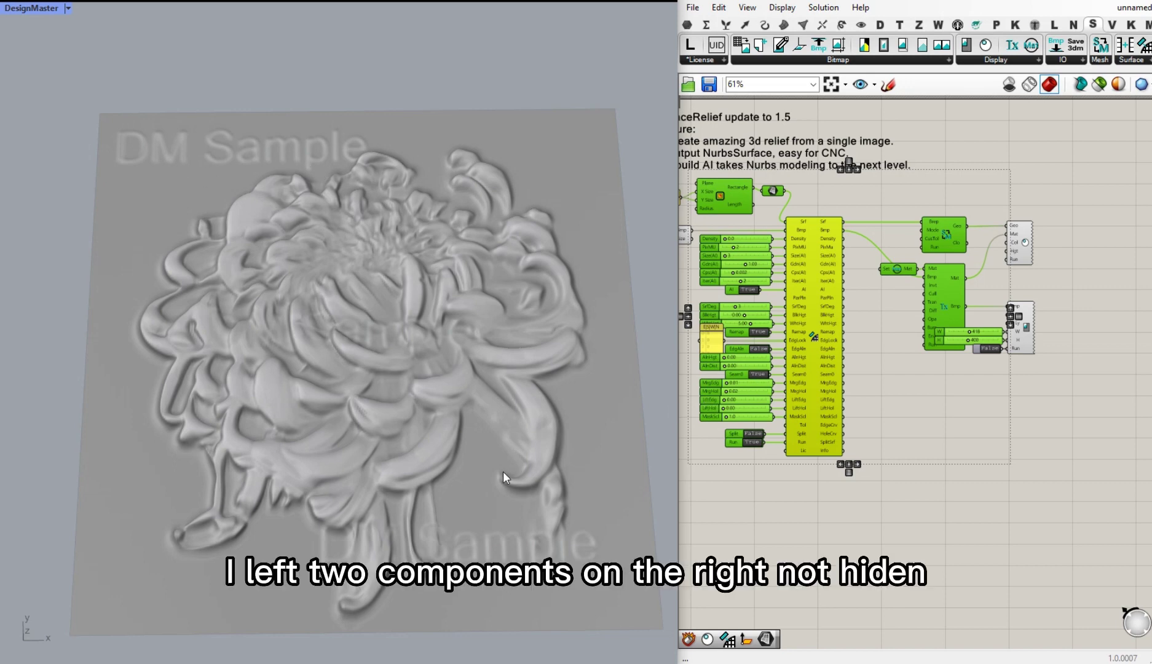
{"action": "mouse_move", "coordinate": [505, 477]}
{"action": "right_mouse_down"}
{"action": "mouse_move", "coordinate": [501, 402]}
{"action": "mouse_move", "coordinate": [501, 458]}
{"action": "right_mouse_up"}
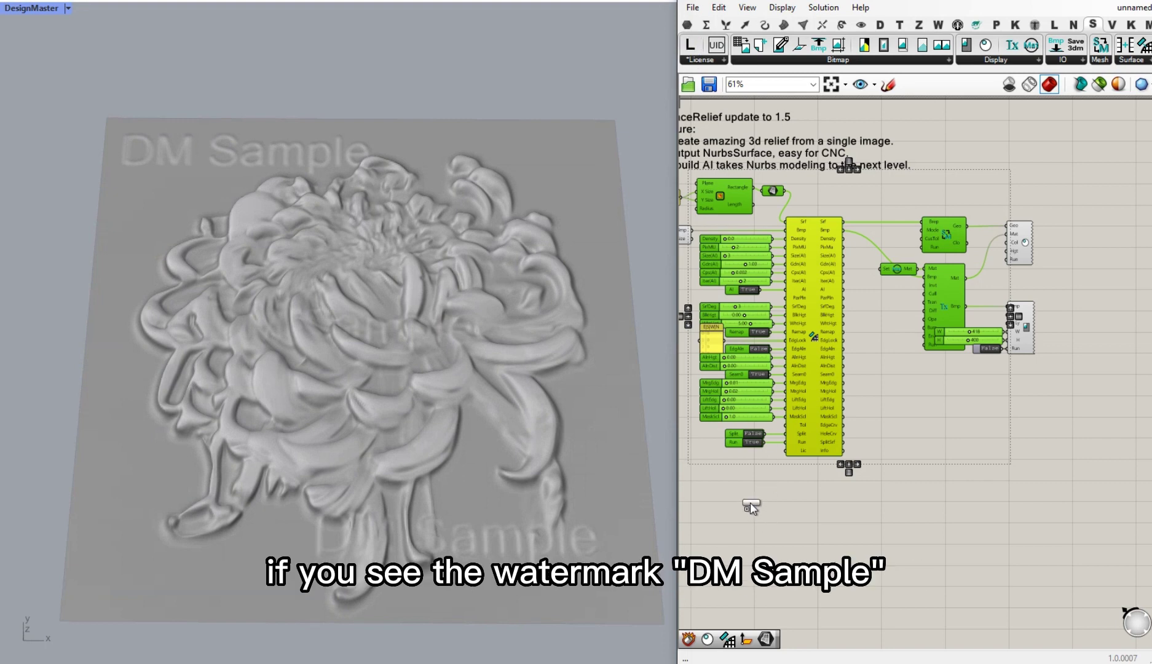
Wire the License component's Lic output into SurfaceRelief's Lic input, then orbit the relief.
{"action": "scroll", "coordinate": [750, 502], "scroll_direction": "up", "scroll_amount": 2}
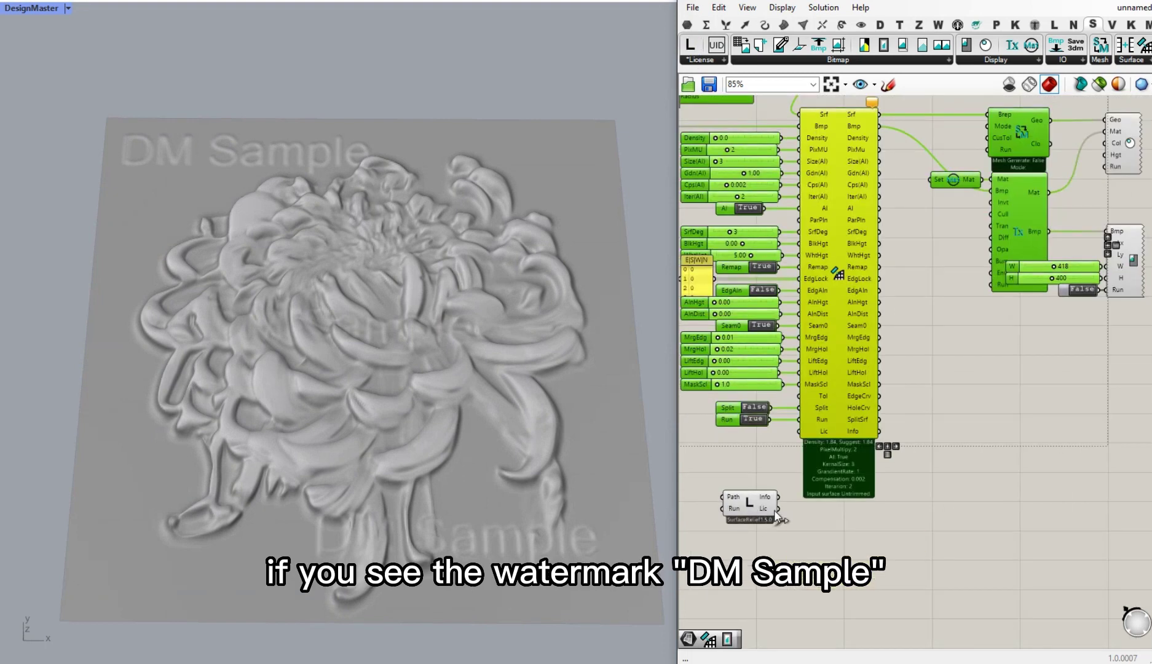
{"action": "left_click_drag", "start_coordinate": [777, 509], "coordinate": [799, 431]}
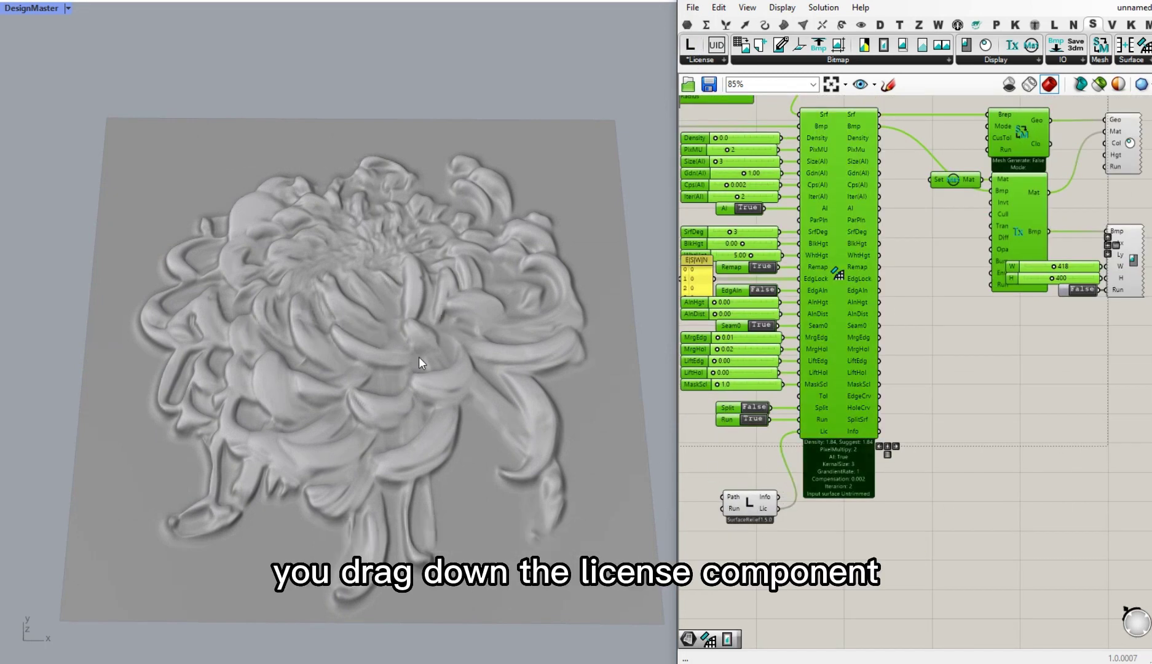
{"action": "right_click_drag", "start_coordinate": [849, 306], "coordinate": [924, 421]}
{"action": "right_click_drag", "start_coordinate": [533, 293], "coordinate": [496, 325]}
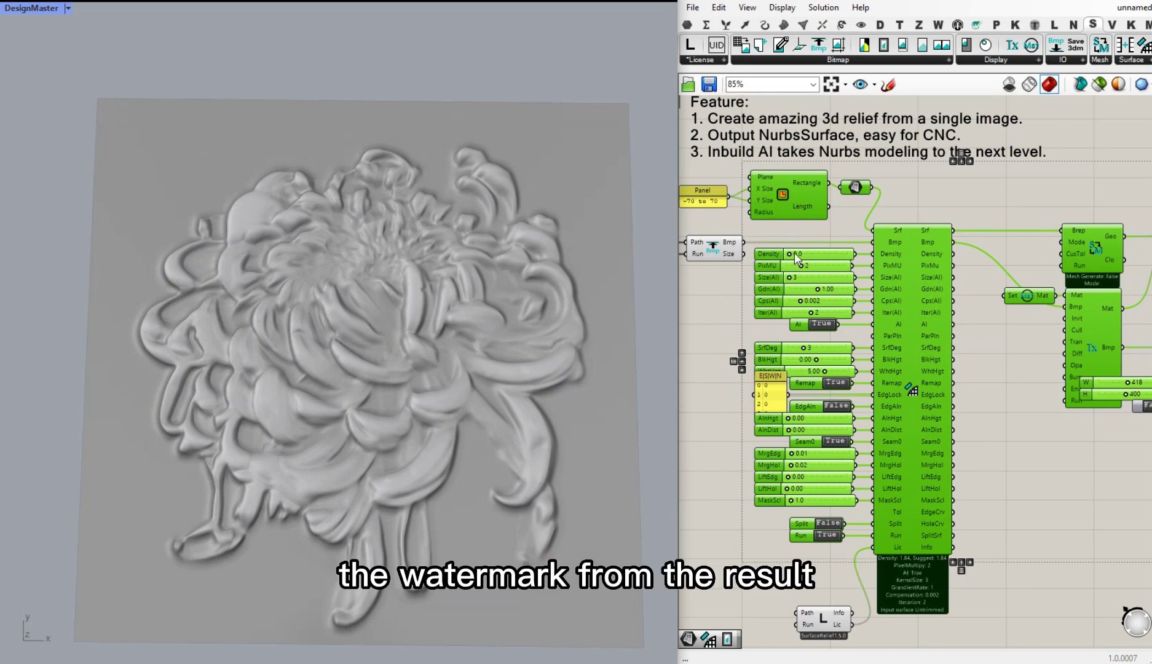
Set the SurfaceRelief Density slider to 1.
{"action": "scroll", "coordinate": [785, 256], "scroll_direction": "up", "scroll_amount": 5}
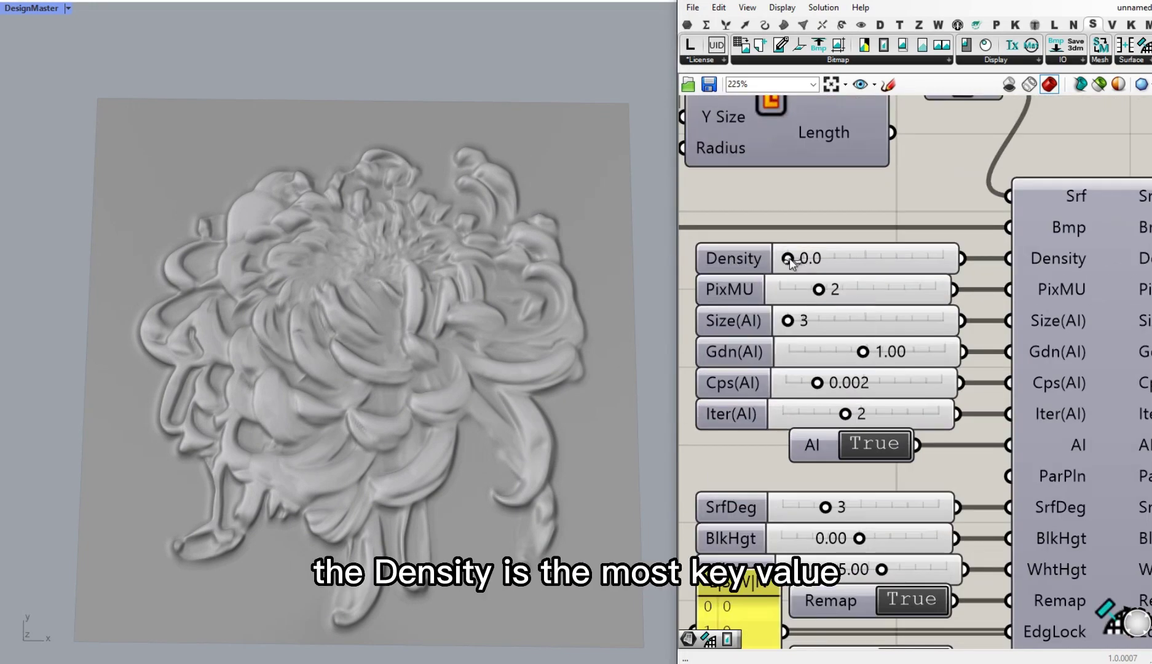
{"action": "right_click_drag", "start_coordinate": [802, 337], "coordinate": [760, 278]}
{"action": "right_click_drag", "start_coordinate": [854, 265], "coordinate": [795, 278]}
{"action": "mouse_move", "coordinate": [934, 217]}
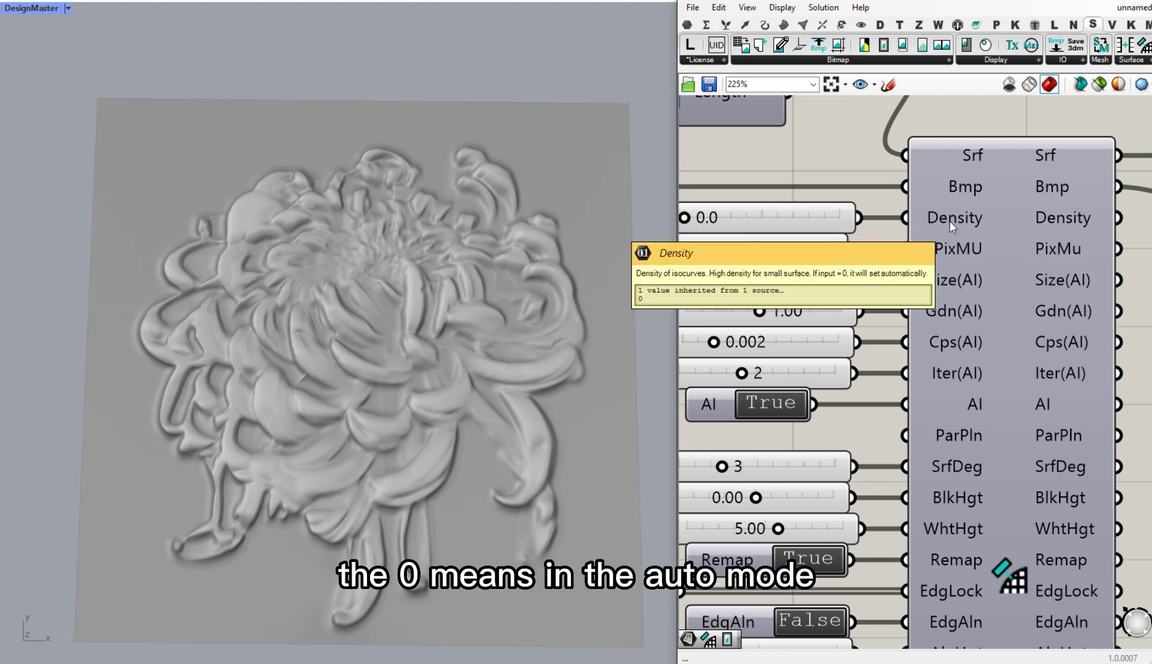
{"action": "right_click_drag", "start_coordinate": [948, 223], "coordinate": [1031, 220]}
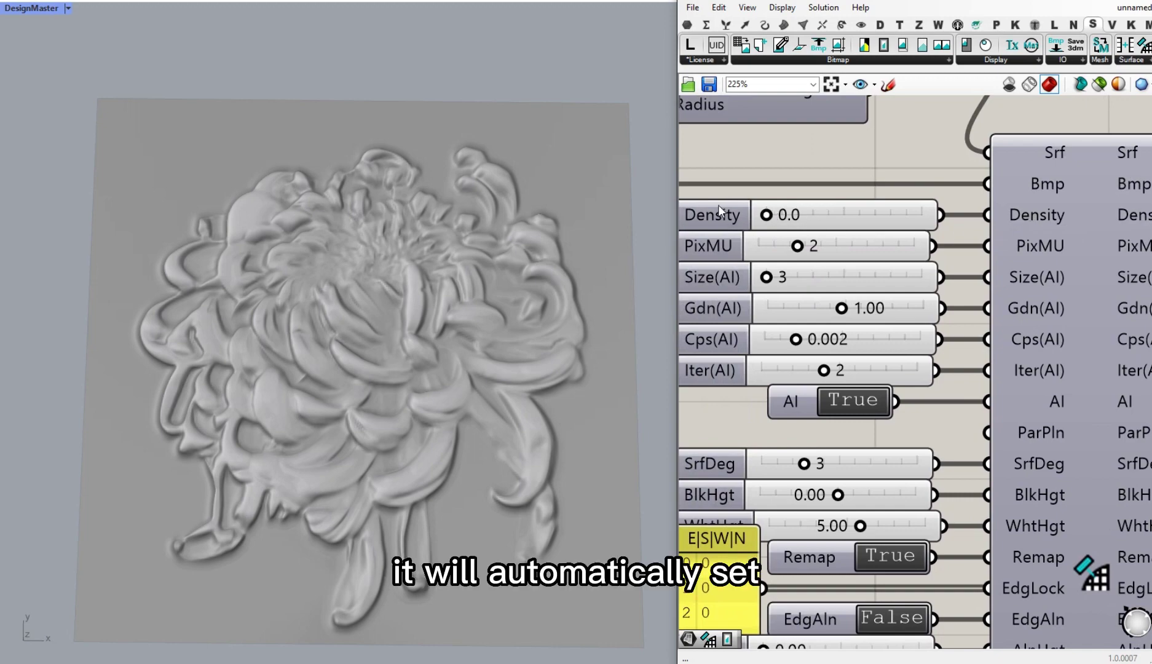
{"action": "scroll", "coordinate": [743, 210], "scroll_direction": "down", "scroll_amount": 4}
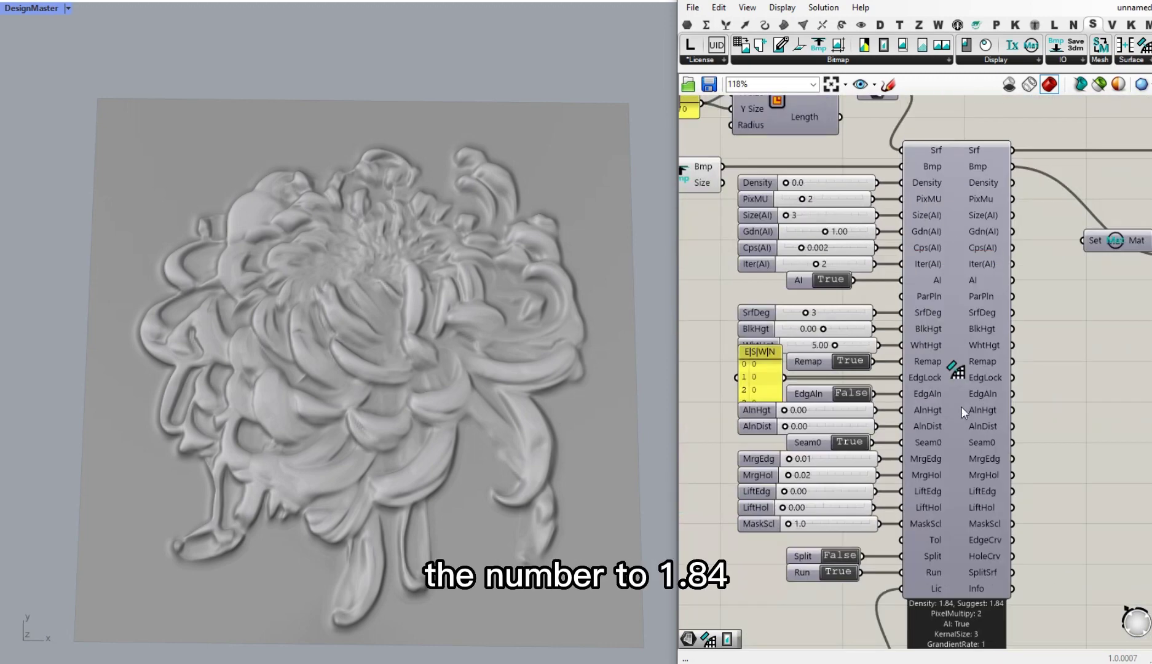
{"action": "scroll", "coordinate": [925, 546], "scroll_direction": "up", "scroll_amount": 4}
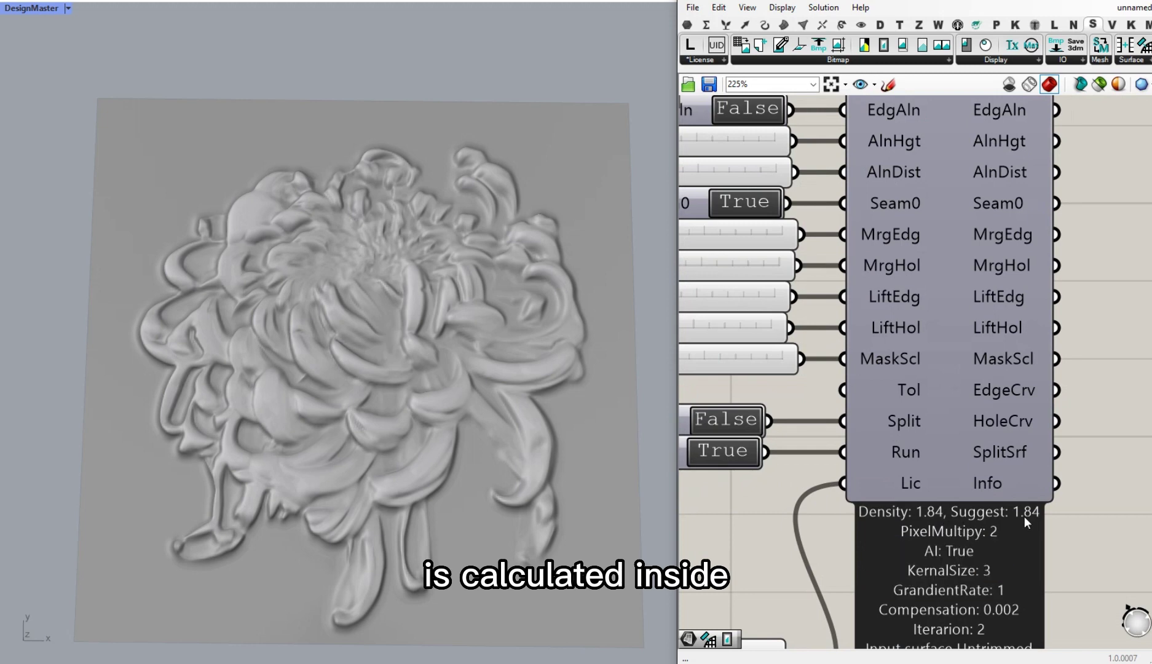
{"action": "scroll", "coordinate": [996, 516], "scroll_direction": "down", "scroll_amount": 4}
{"action": "right_click_drag", "start_coordinate": [960, 491], "coordinate": [968, 516]}
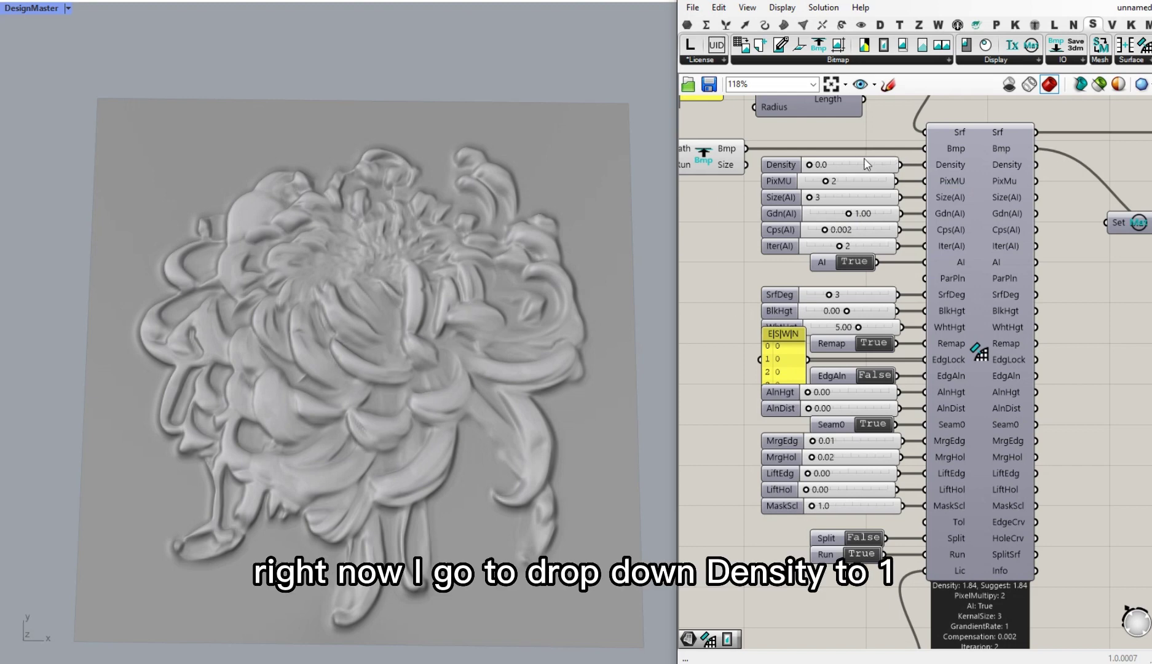
{"action": "double_click", "coordinate": [835, 166]}
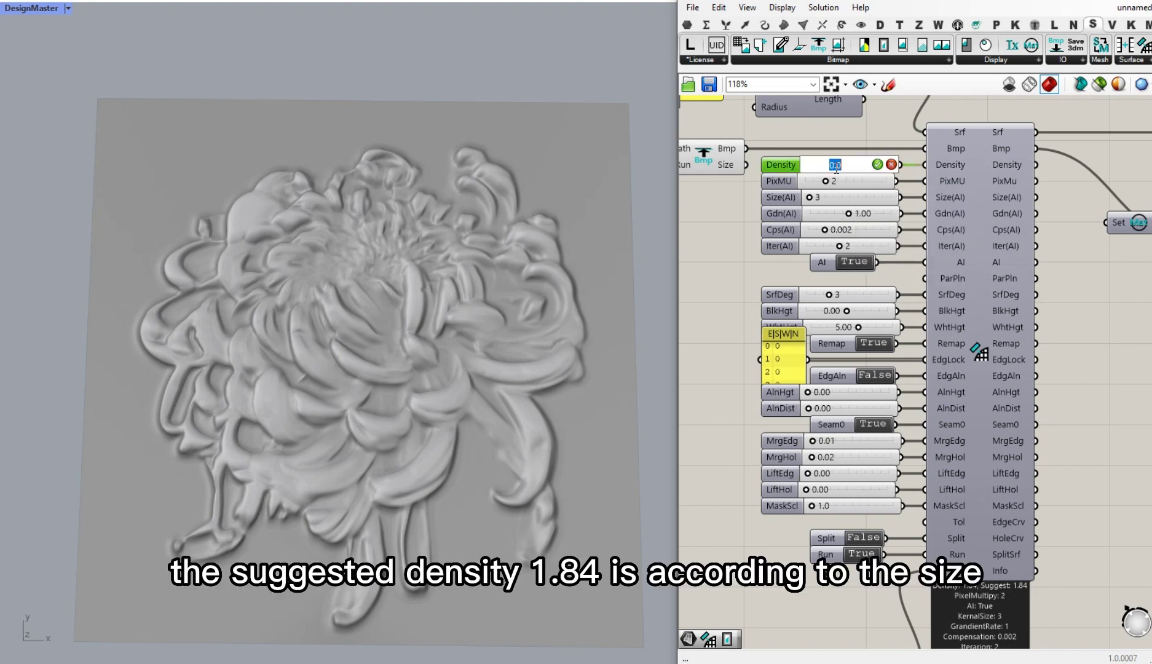
{"action": "type", "text": "1"}
{"action": "key", "text": "Return"}
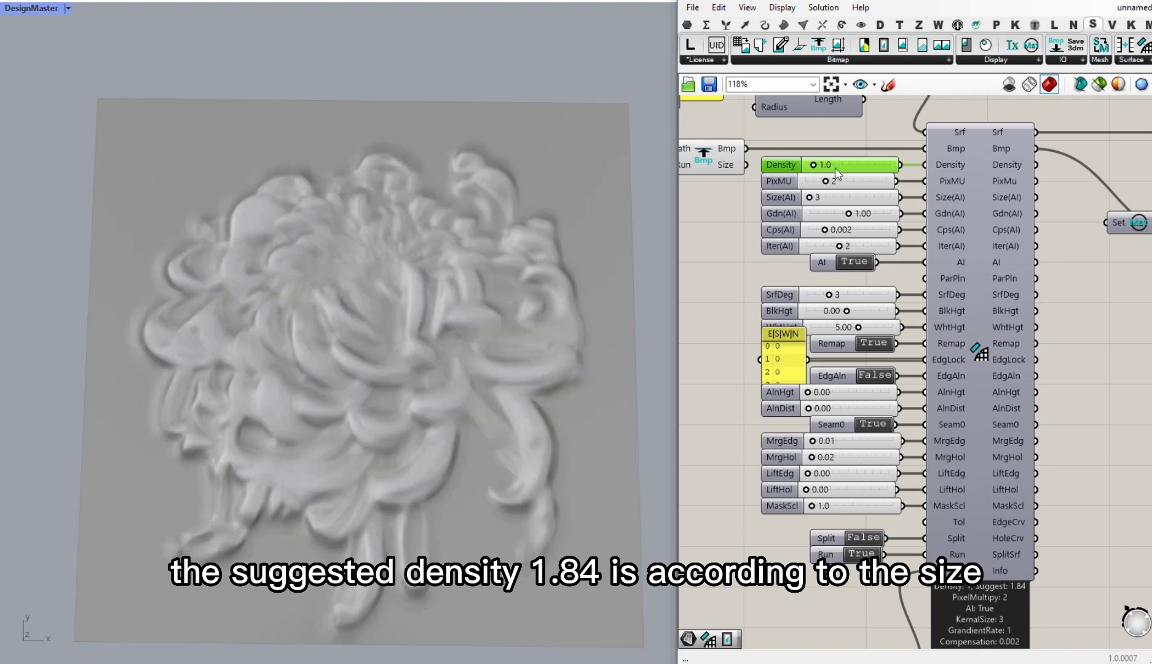
Drag Gdn(AI) down to 0.50 and Cps(AI) to 0.005.
{"action": "scroll", "coordinate": [834, 182], "scroll_direction": "up", "scroll_amount": 1}
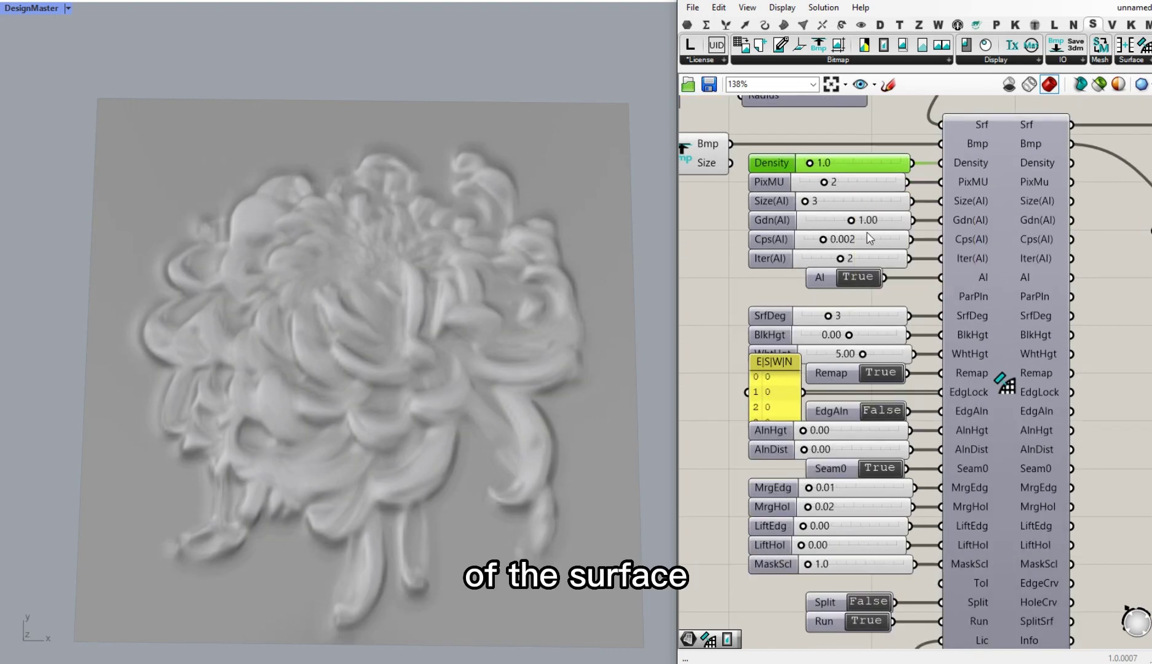
{"action": "left_click_drag", "start_coordinate": [851, 221], "coordinate": [828, 225]}
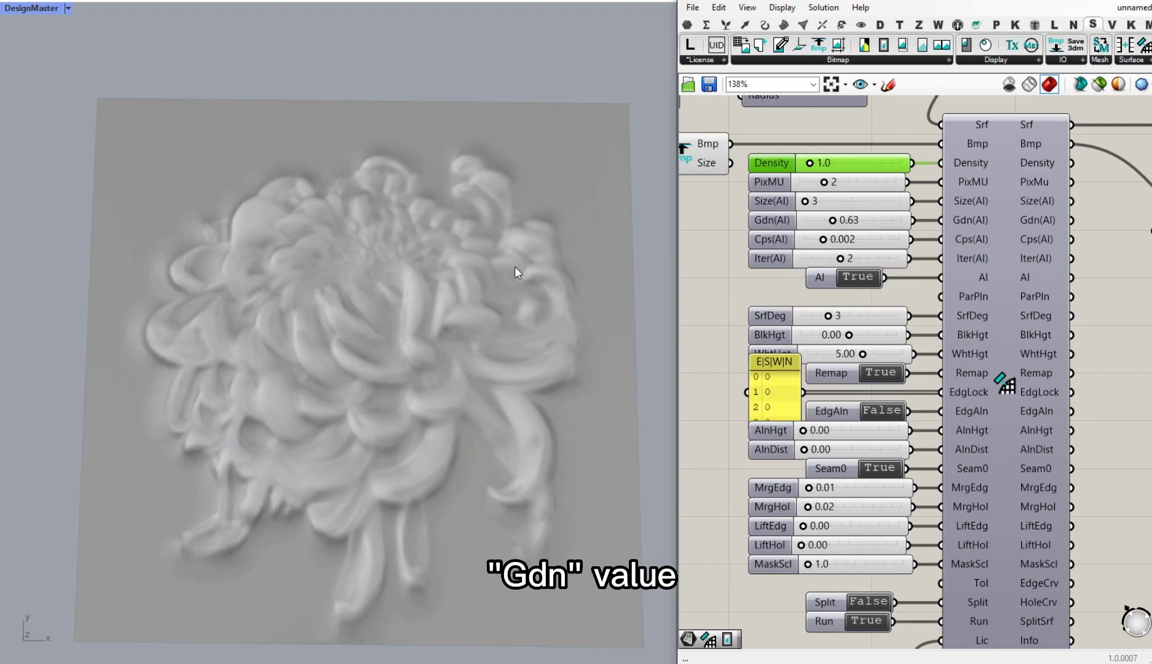
{"action": "left_click_drag", "start_coordinate": [832, 223], "coordinate": [879, 240]}
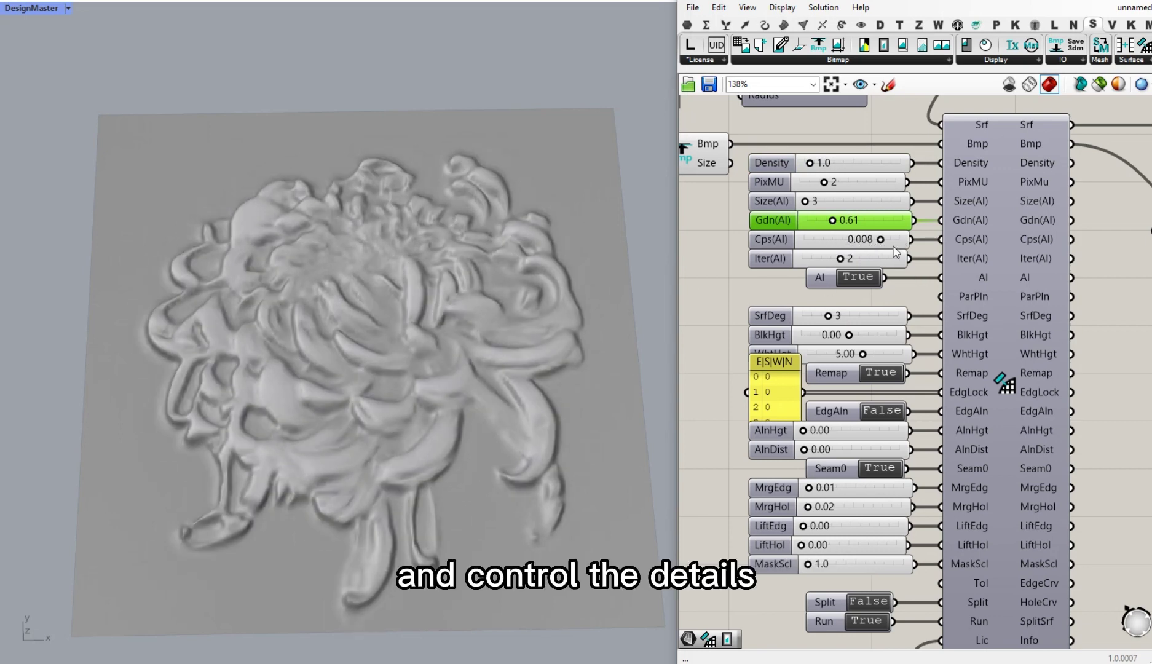
{"action": "left_click_drag", "start_coordinate": [886, 244], "coordinate": [831, 234]}
{"action": "right_click_drag", "start_coordinate": [428, 319], "coordinate": [425, 268]}
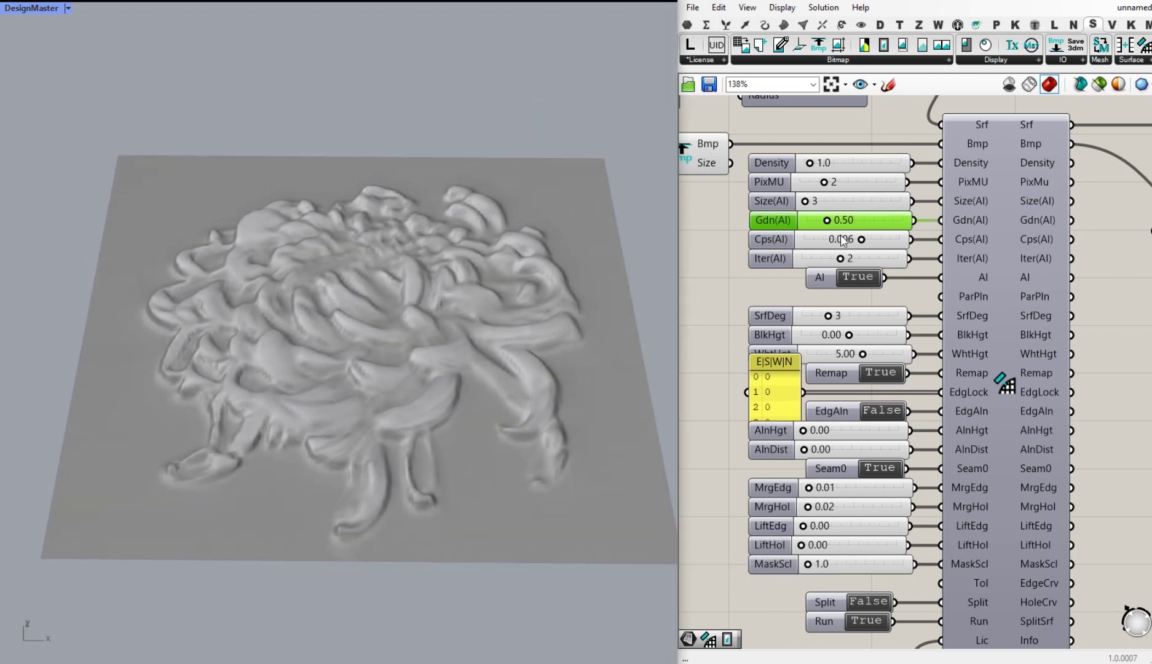
{"action": "left_click_drag", "start_coordinate": [861, 239], "coordinate": [852, 241]}
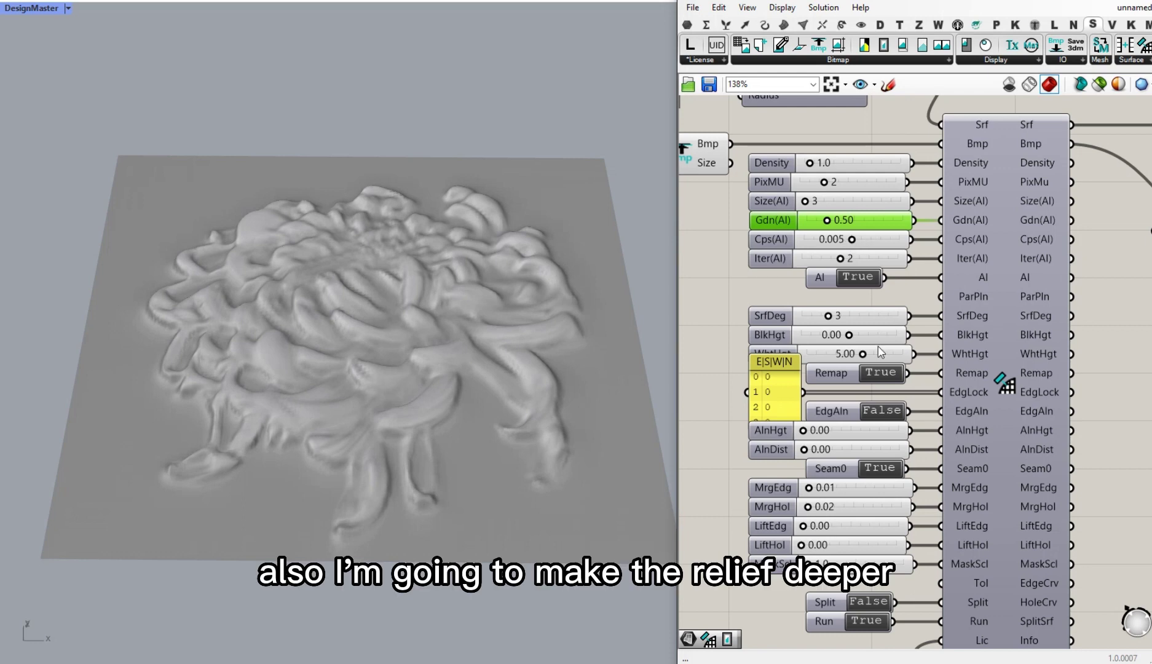
{"action": "right_click_drag", "start_coordinate": [876, 342], "coordinate": [875, 313]}
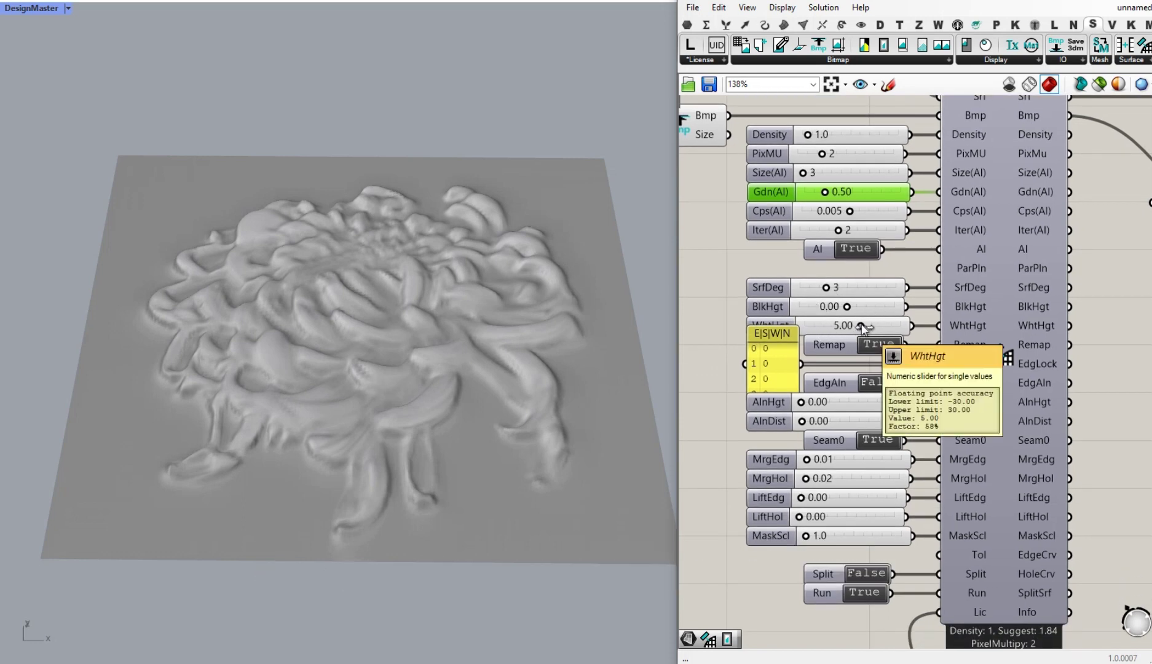
Set BlkHgt to 0 and raise WhtHgt to 13.15.
{"action": "scroll", "coordinate": [780, 316], "scroll_direction": "up", "scroll_amount": 3}
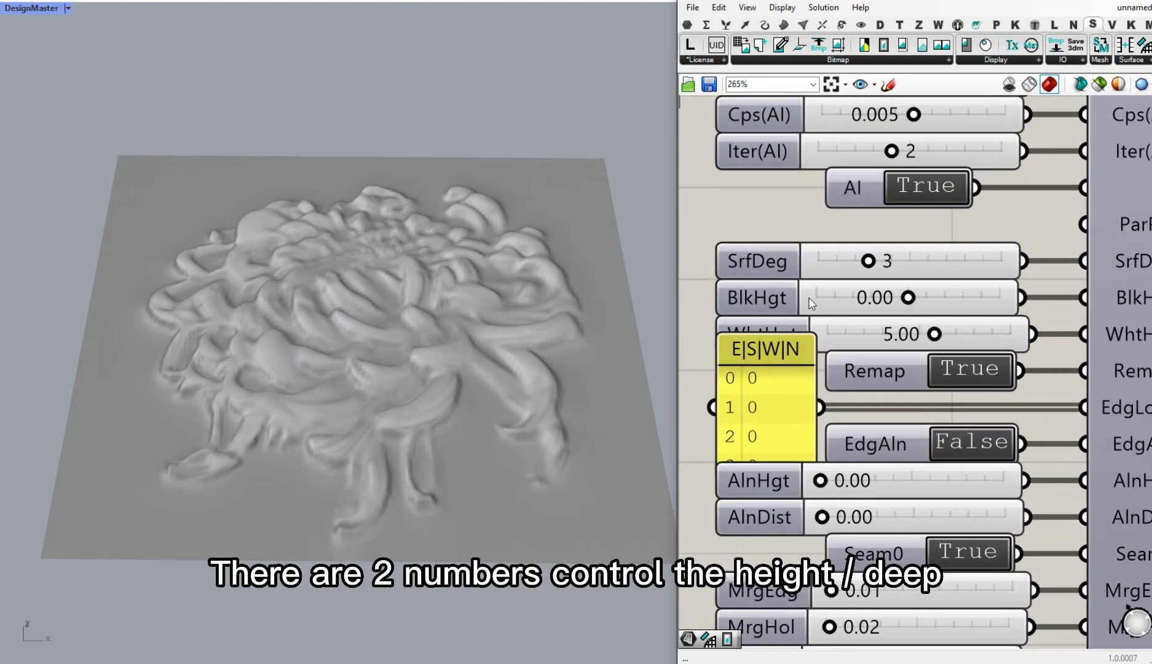
{"action": "left_click_drag", "start_coordinate": [907, 298], "coordinate": [893, 298]}
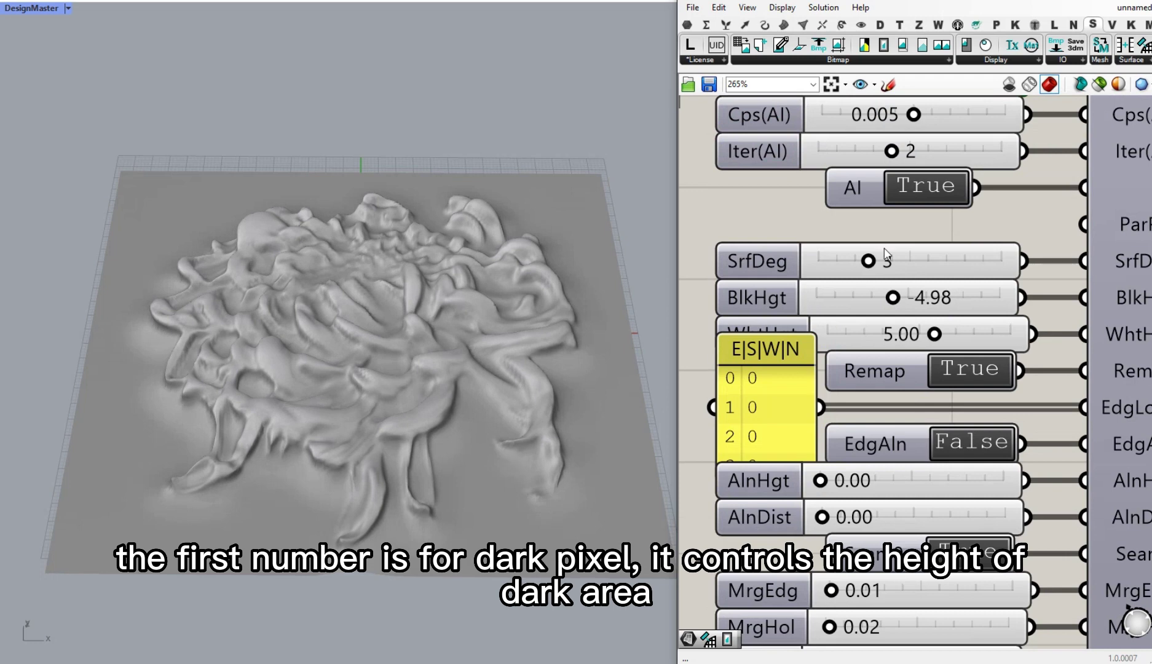
{"action": "double_click", "coordinate": [850, 293]}
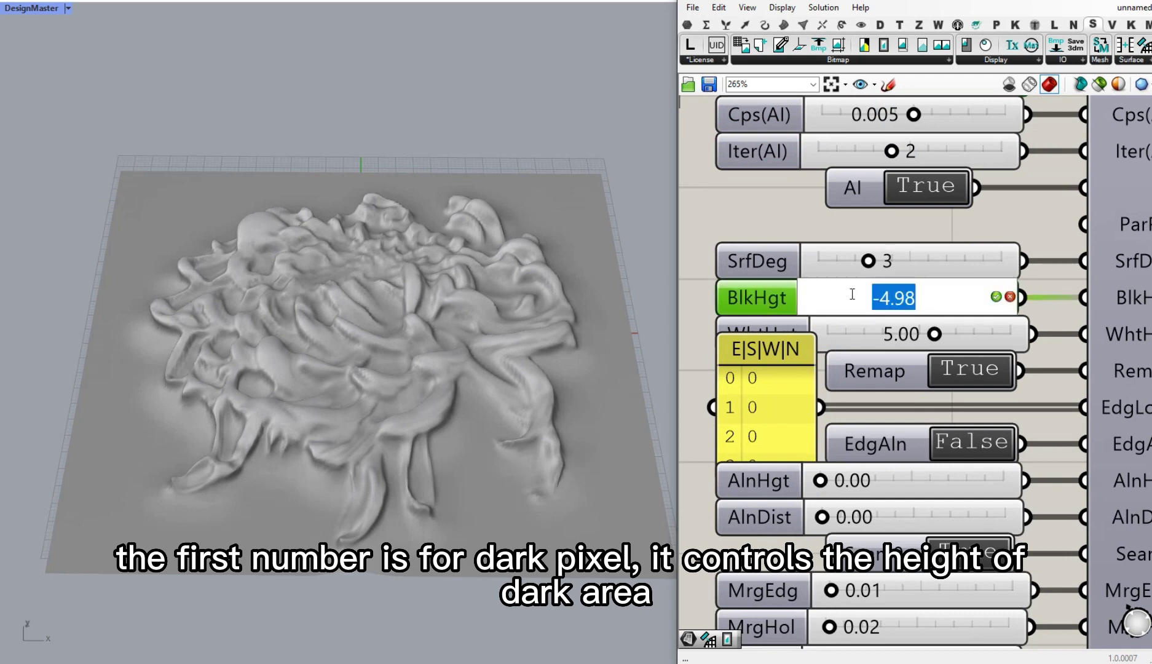
{"action": "type", "text": "0"}
{"action": "key", "text": "Return"}
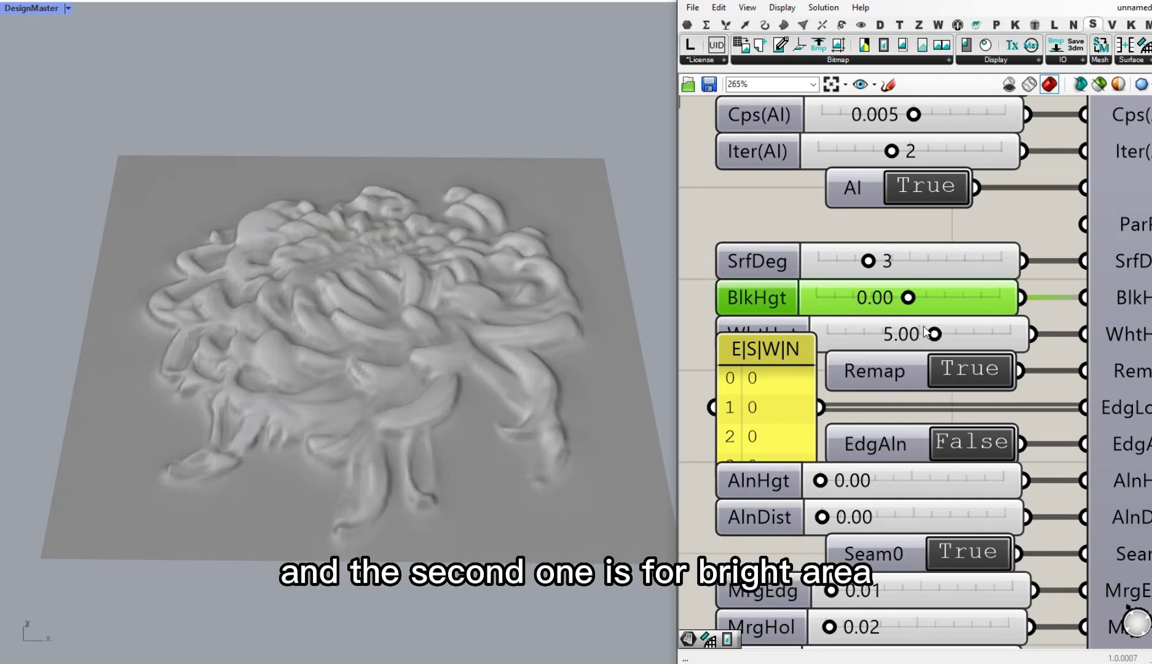
{"action": "left_click_drag", "start_coordinate": [933, 333], "coordinate": [960, 334]}
{"action": "right_click_drag", "start_coordinate": [663, 311], "coordinate": [528, 338]}
Set Cps(AI) to 0.007, Gdn(AI) to 0.44 and Density back to 0.
{"action": "right_click_drag", "start_coordinate": [793, 271], "coordinate": [801, 481]}
{"action": "left_click_drag", "start_coordinate": [918, 326], "coordinate": [952, 329]}
{"action": "right_click_drag", "start_coordinate": [523, 353], "coordinate": [251, 388]}
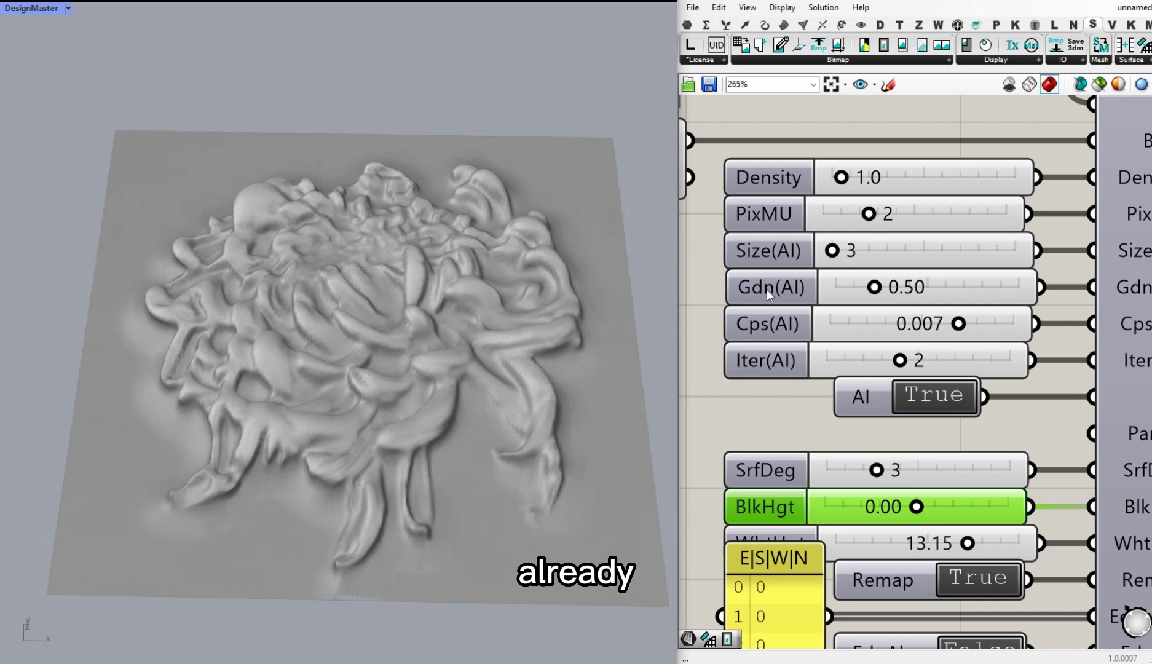
{"action": "left_click_drag", "start_coordinate": [875, 288], "coordinate": [870, 287]}
{"action": "right_click_drag", "start_coordinate": [577, 202], "coordinate": [578, 240]}
{"action": "double_click", "coordinate": [876, 178]}
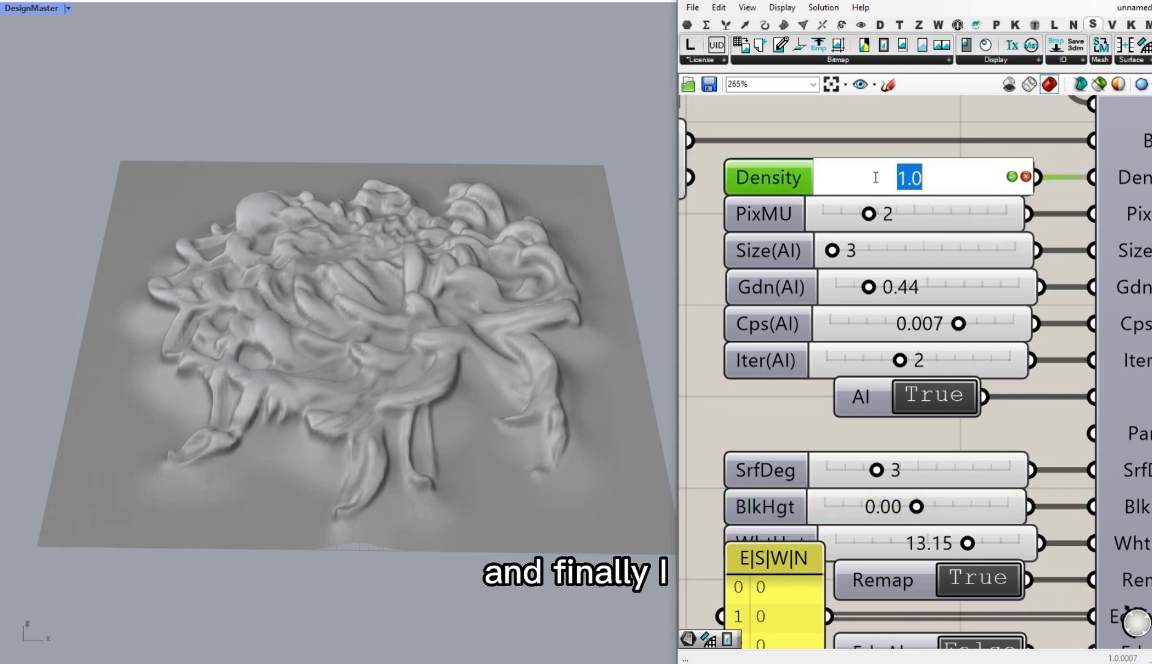
{"action": "type", "text": "0"}
{"action": "key", "text": "Return"}
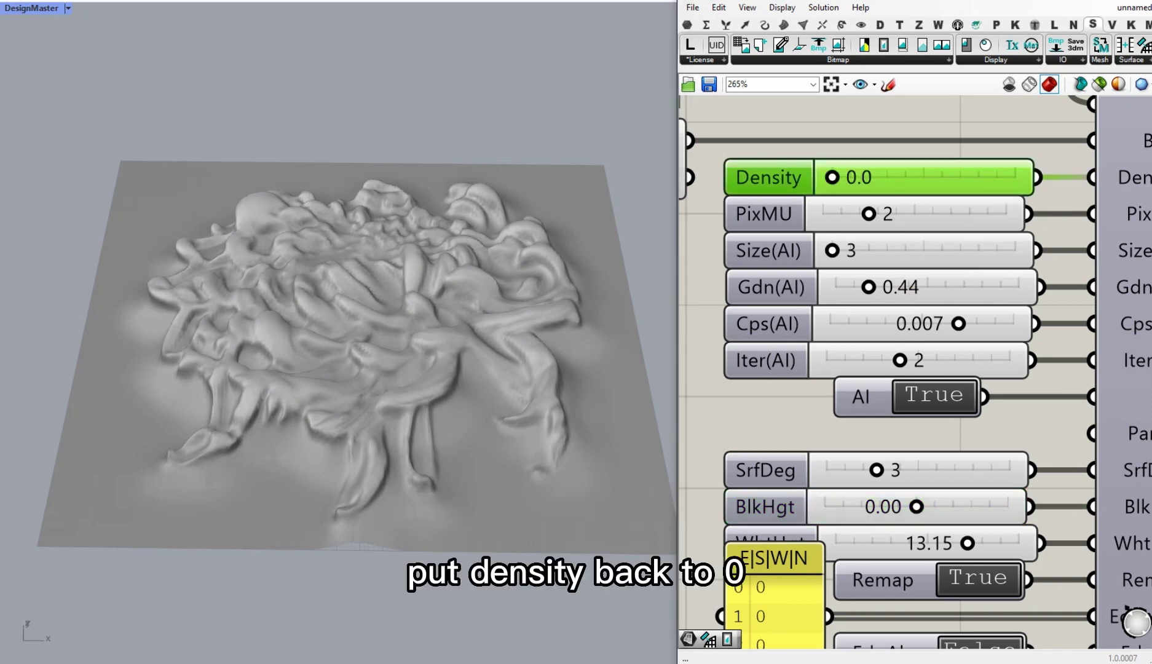
{"action": "right_click_drag", "start_coordinate": [477, 247], "coordinate": [438, 432]}
Auto Setup DisplayTexture's input controls and toggle Invt on, then back off.
{"action": "scroll", "coordinate": [761, 363], "scroll_direction": "down", "scroll_amount": 5}
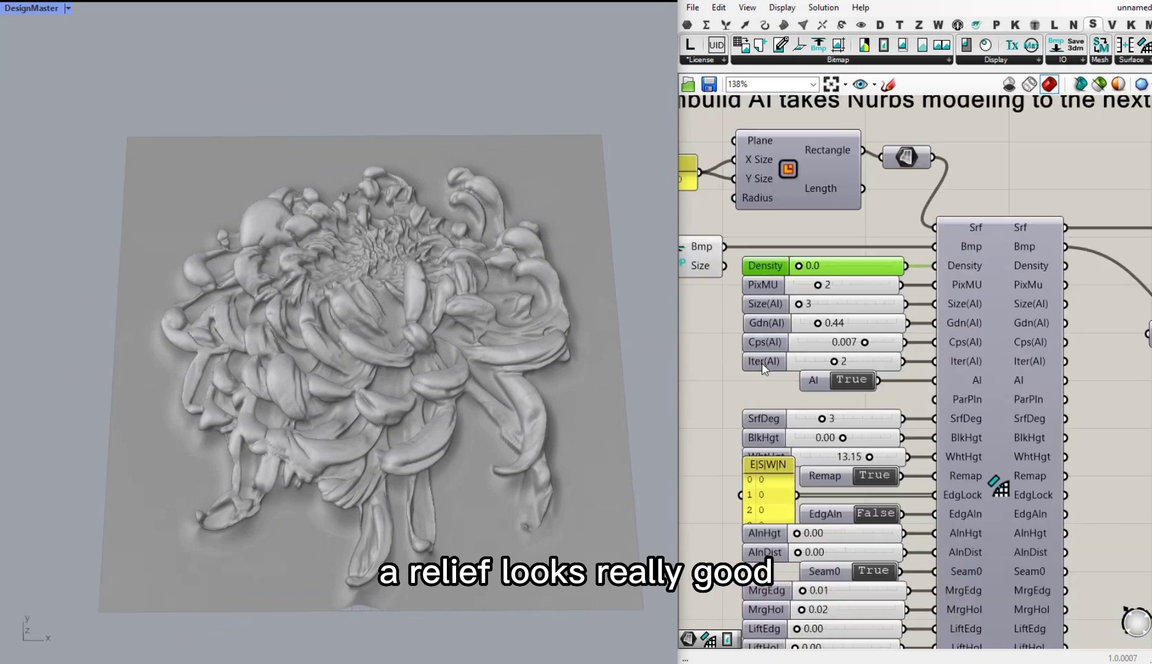
{"action": "right_click_drag", "start_coordinate": [953, 372], "coordinate": [806, 337]}
{"action": "right_click_drag", "start_coordinate": [997, 334], "coordinate": [883, 332]}
{"action": "right_click", "coordinate": [952, 376]}
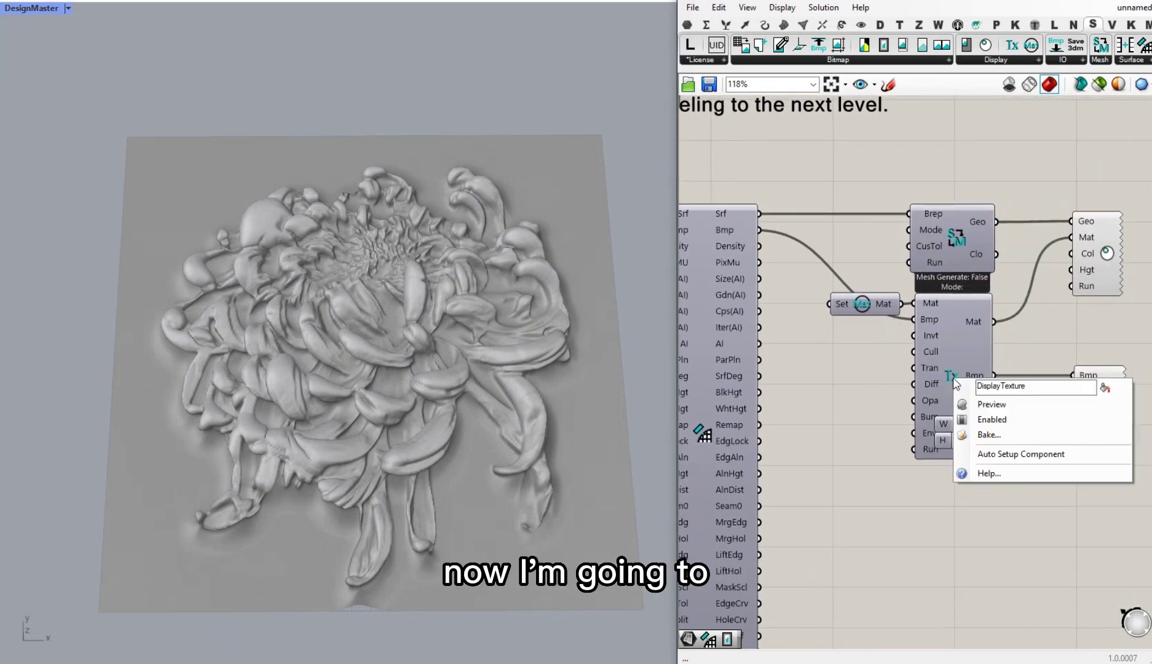
{"action": "left_click", "coordinate": [1005, 458]}
{"action": "scroll", "coordinate": [884, 352], "scroll_direction": "up", "scroll_amount": 2}
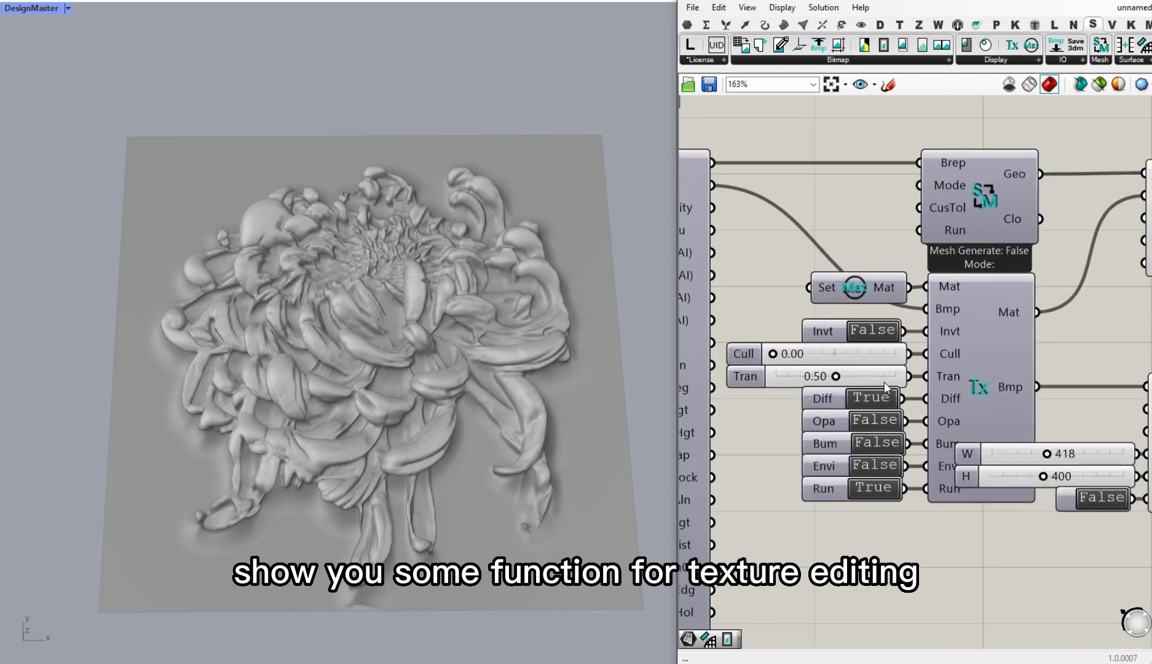
{"action": "double_click", "coordinate": [873, 332]}
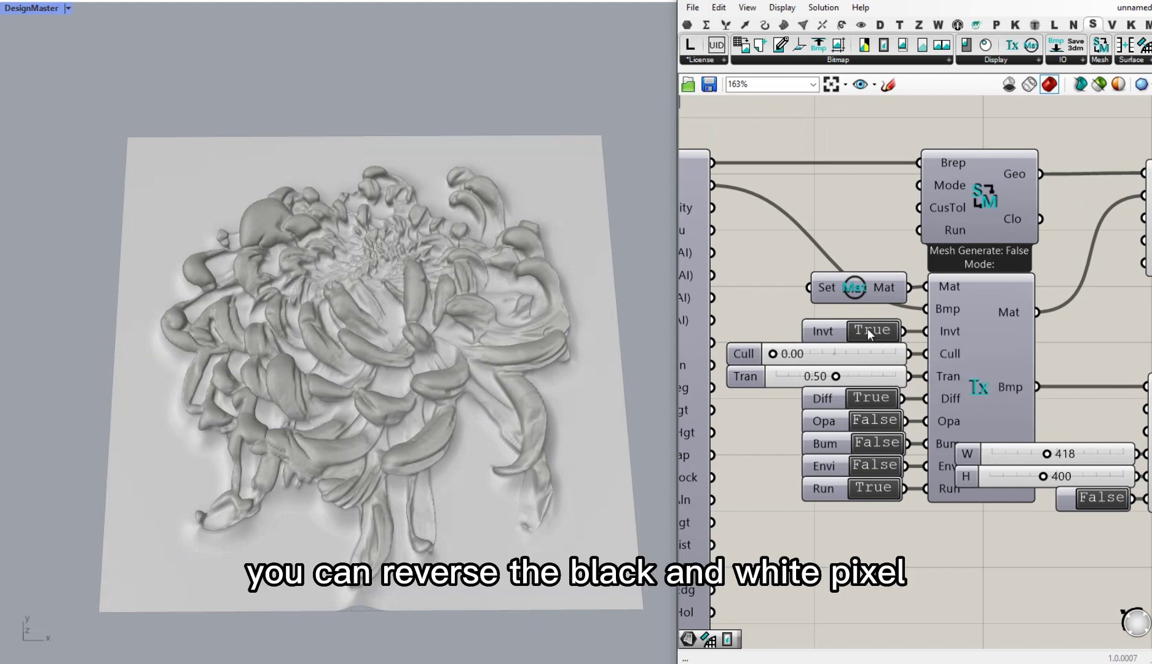
{"action": "double_click", "coordinate": [870, 331]}
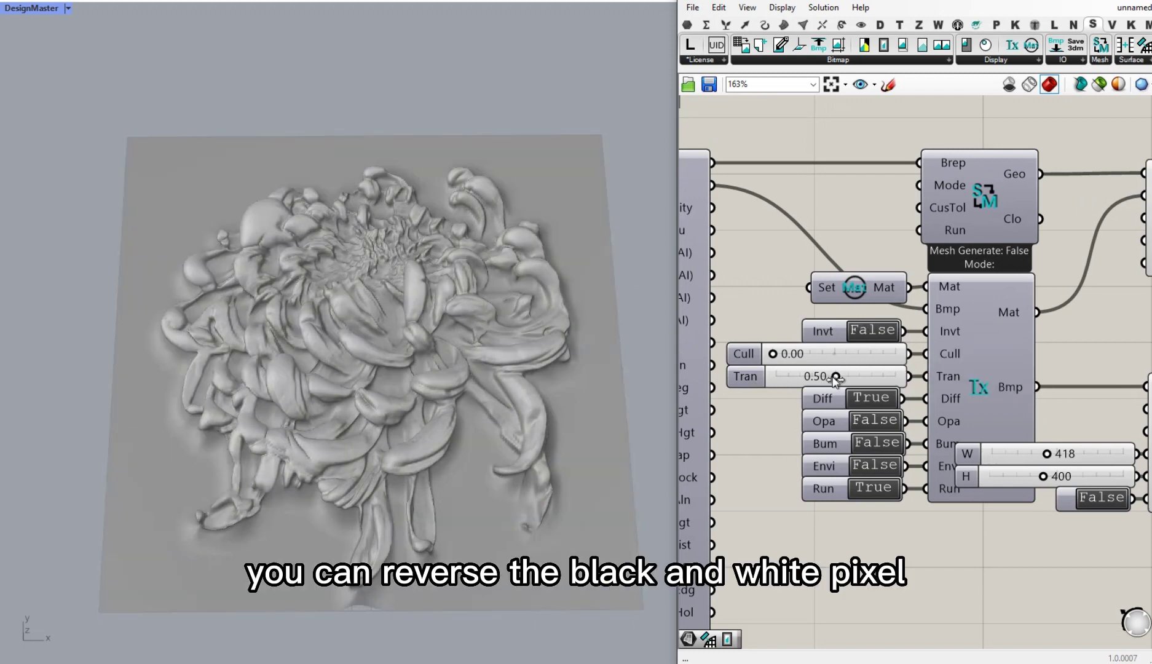
Set Cull to 0.00 and the texture transparency Tran to 0.84.
{"action": "left_click_drag", "start_coordinate": [771, 354], "coordinate": [896, 377]}
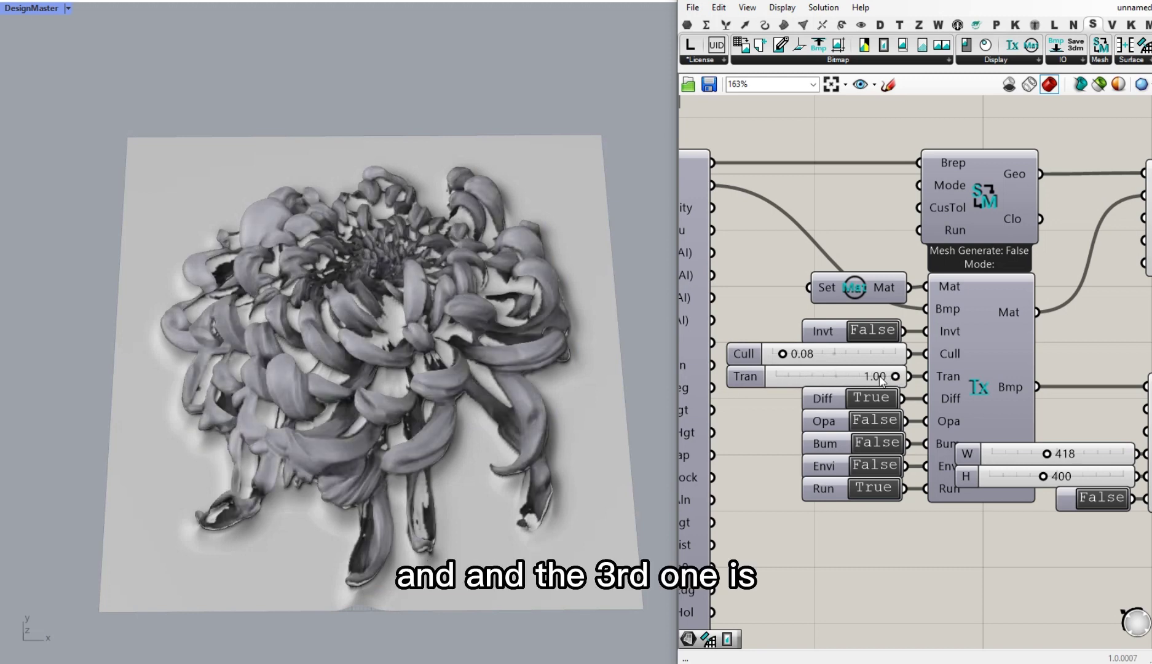
{"action": "left_click_drag", "start_coordinate": [894, 377], "coordinate": [778, 378]}
{"action": "left_click_drag", "start_coordinate": [852, 380], "coordinate": [854, 376]}
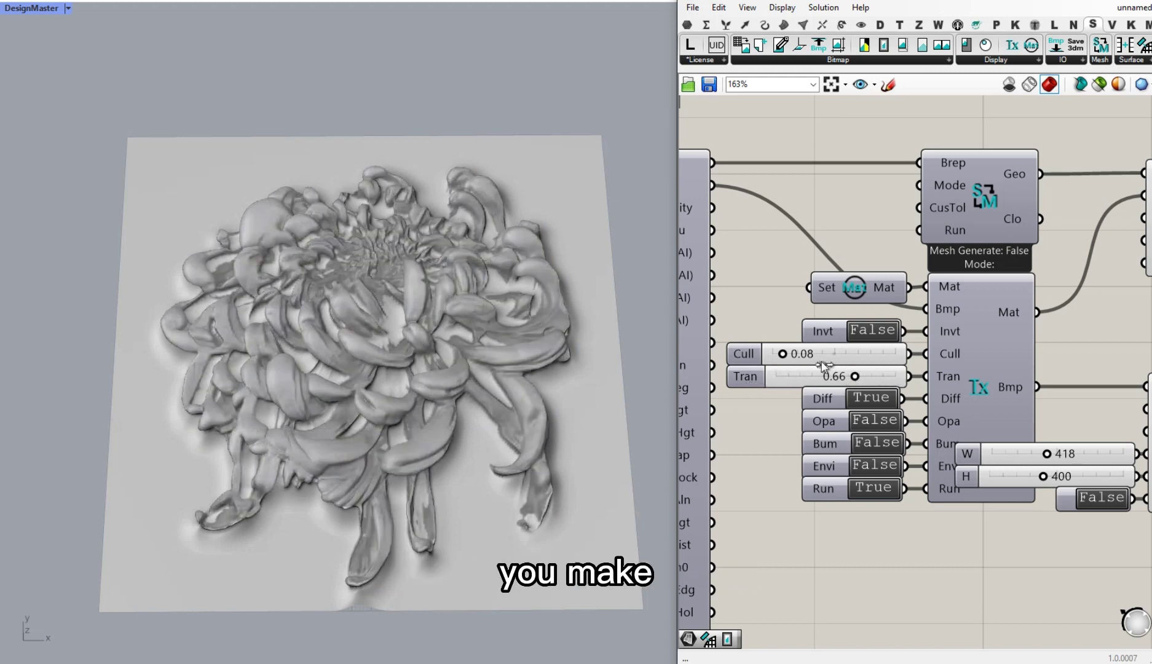
{"action": "left_click", "coordinate": [778, 355]}
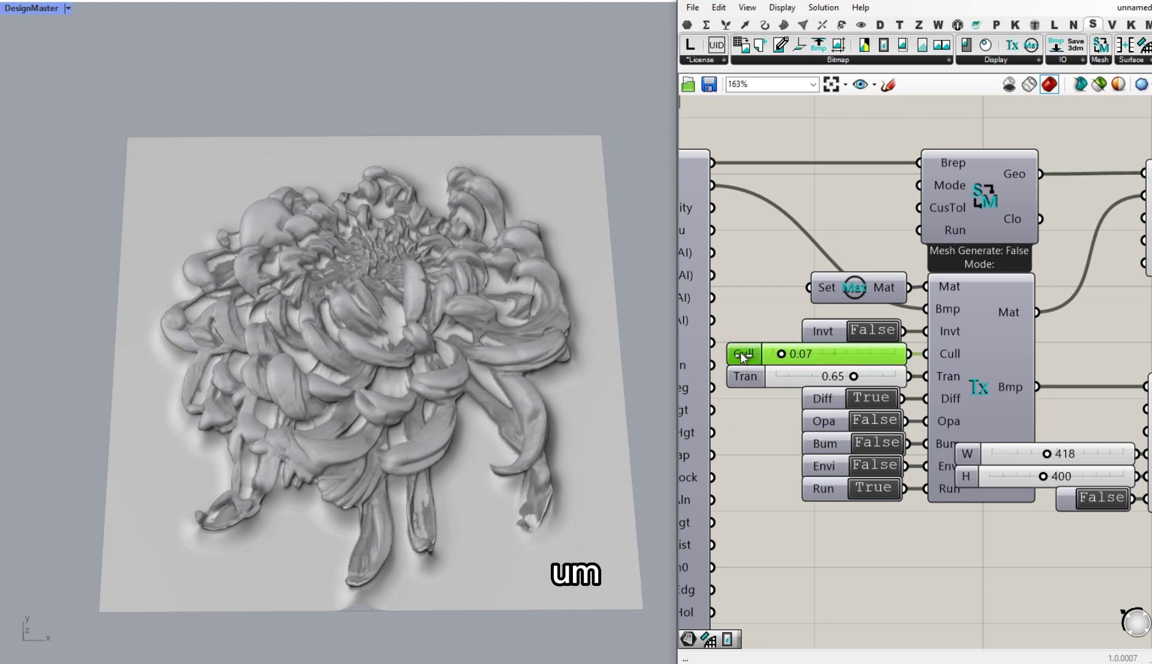
{"action": "left_click_drag", "start_coordinate": [779, 355], "coordinate": [772, 354]}
{"action": "left_click_drag", "start_coordinate": [852, 375], "coordinate": [922, 377]}
{"action": "right_click_drag", "start_coordinate": [529, 310], "coordinate": [573, 301]}
{"action": "left_click_drag", "start_coordinate": [895, 377], "coordinate": [875, 376]}
{"action": "right_click_drag", "start_coordinate": [567, 364], "coordinate": [409, 335]}
Raise Tran to 0.90, set Diff to False, and try Opa before turning it off.
{"action": "left_click", "coordinate": [883, 379]}
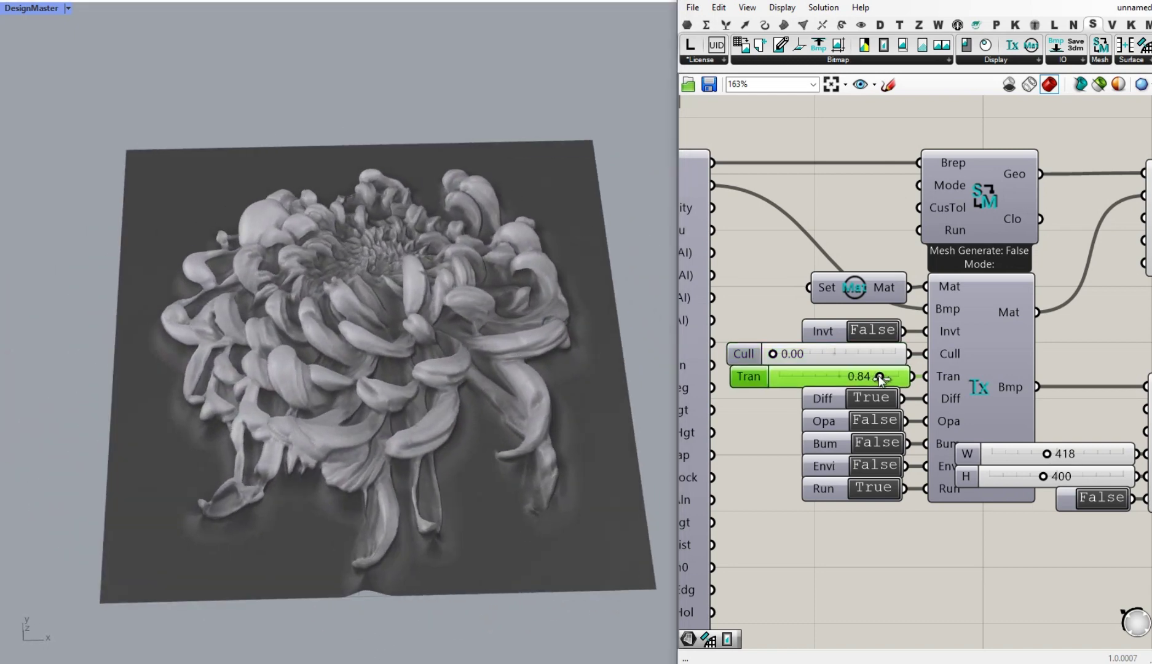
{"action": "left_click_drag", "start_coordinate": [882, 379], "coordinate": [887, 376]}
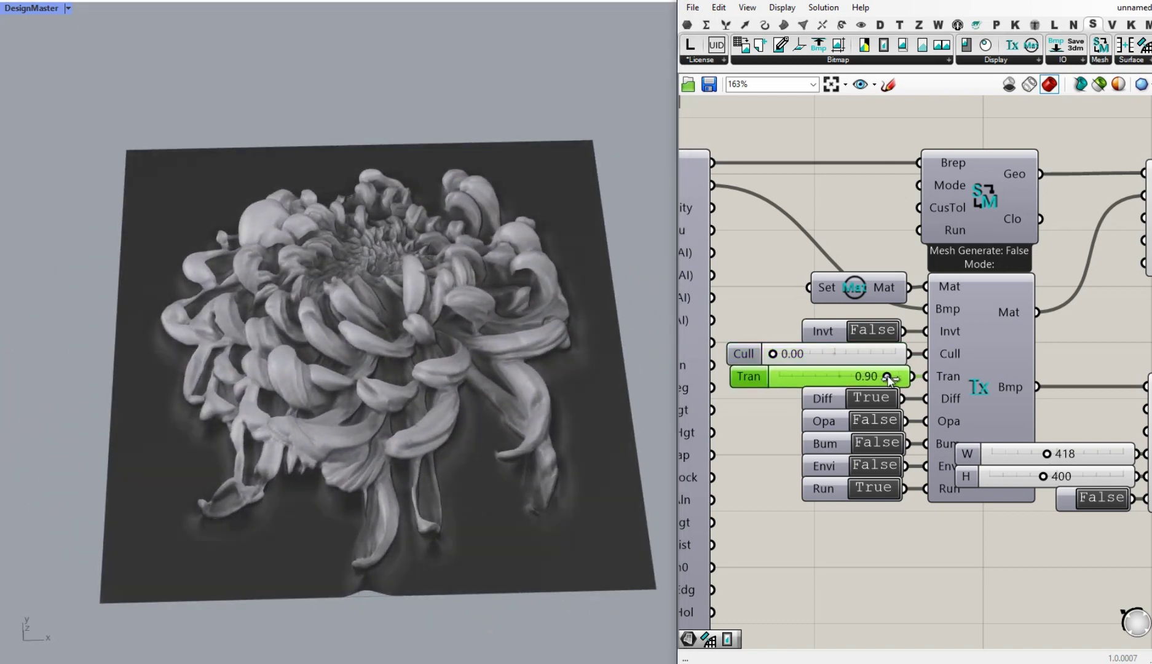
{"action": "double_click", "coordinate": [865, 397]}
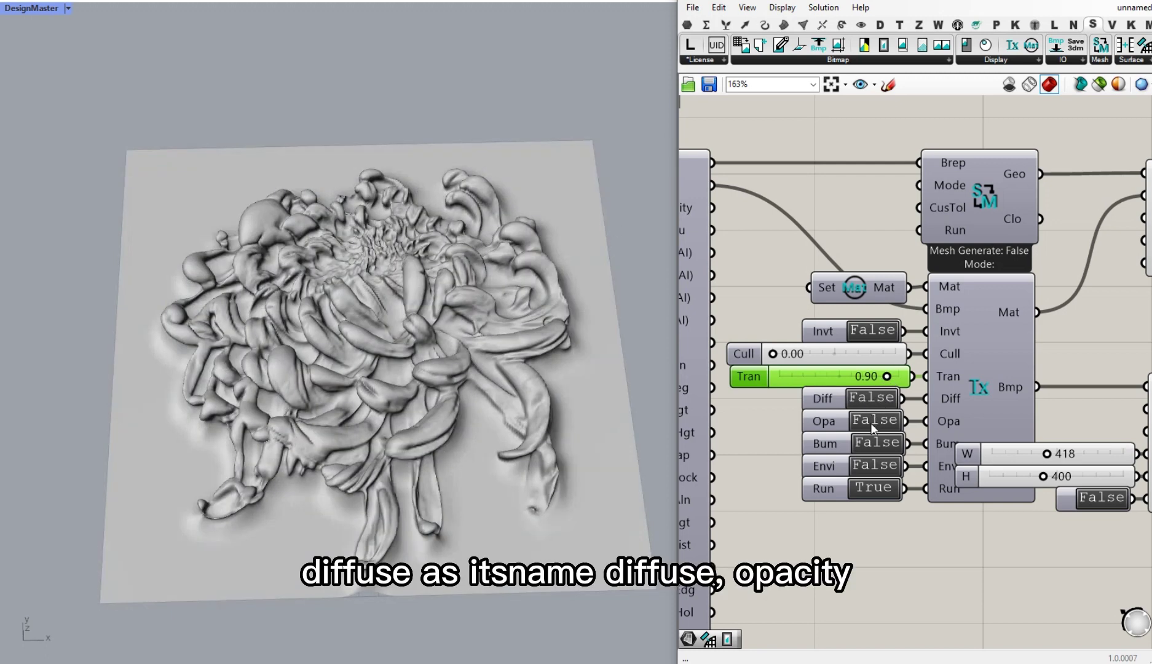
{"action": "double_click", "coordinate": [871, 423]}
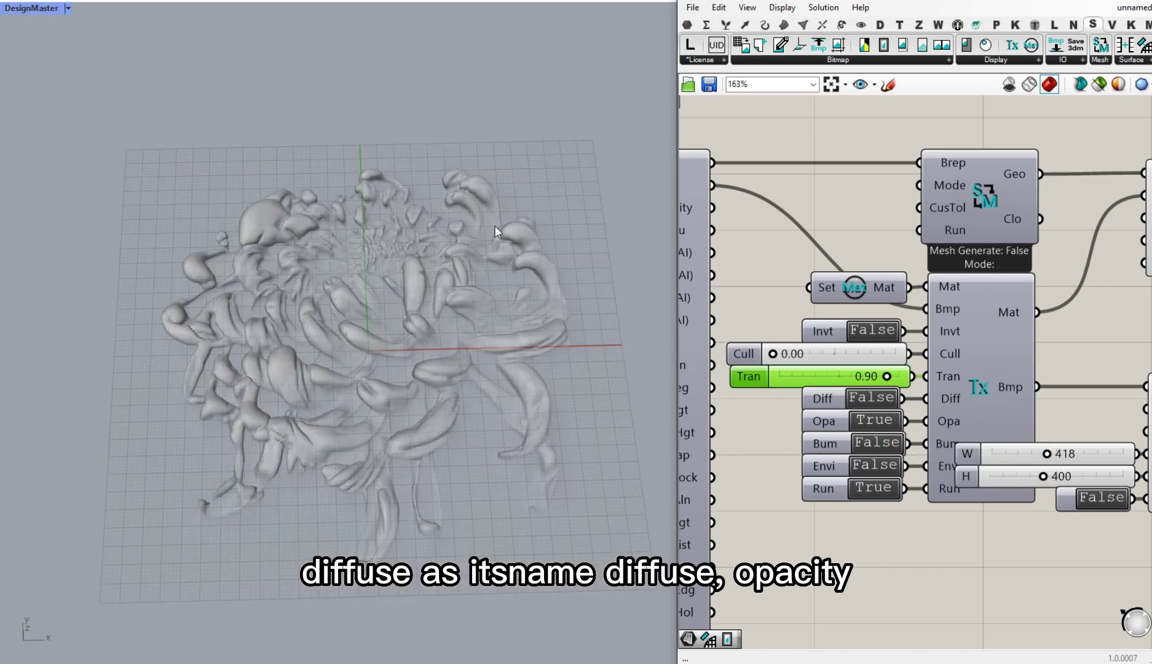
{"action": "double_click", "coordinate": [874, 418]}
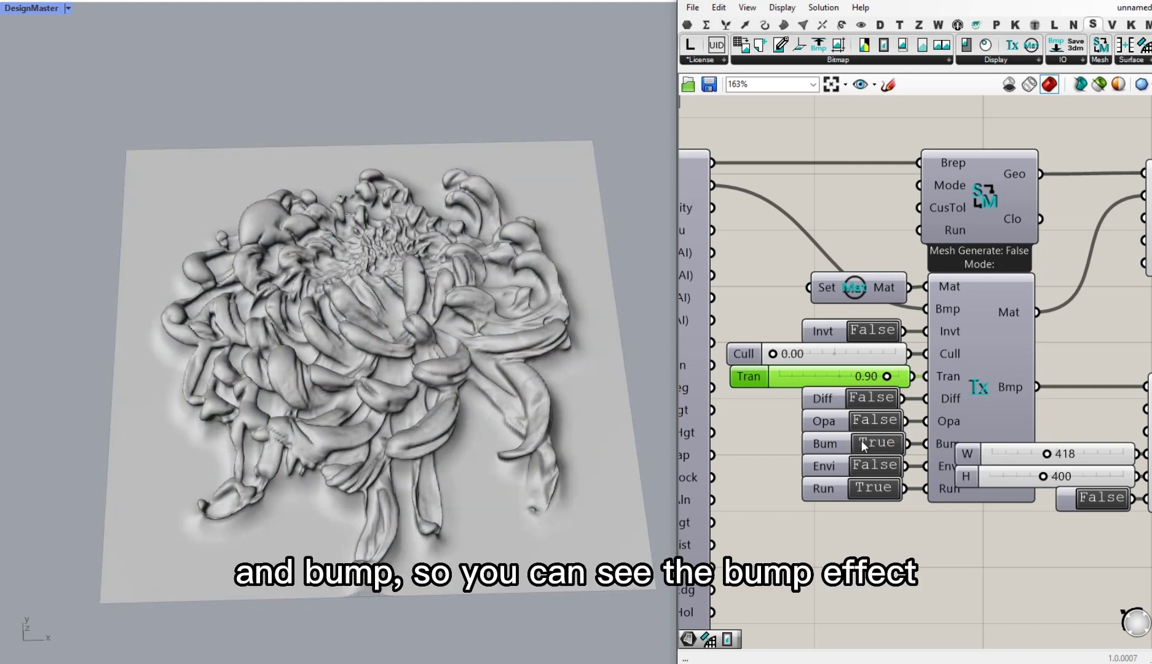
Switch the viewport to Rendered, set Bum off, and try Envi before turning it off.
{"action": "left_click", "coordinate": [67, 8]}
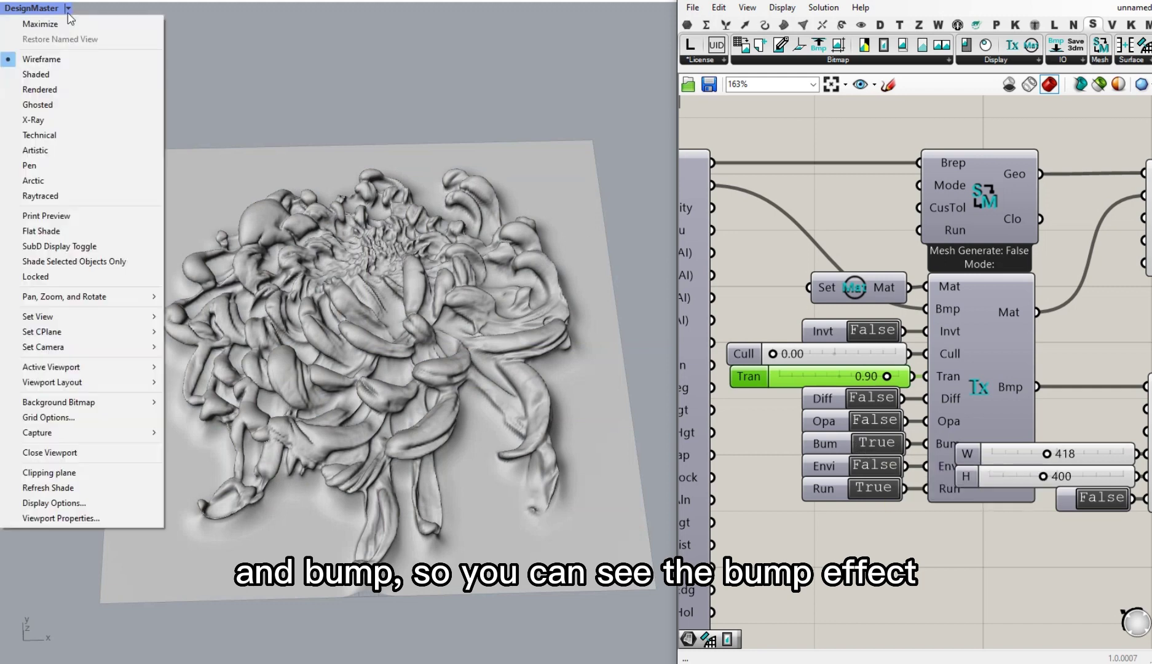
{"action": "left_click", "coordinate": [67, 91]}
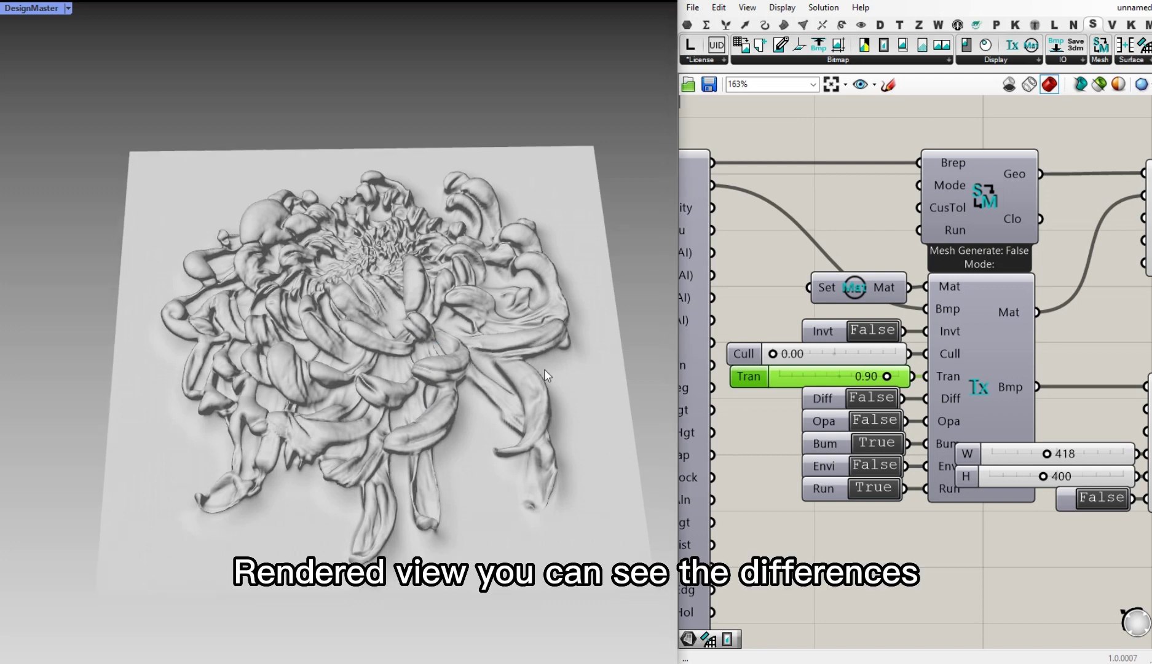
{"action": "left_click", "coordinate": [865, 442]}
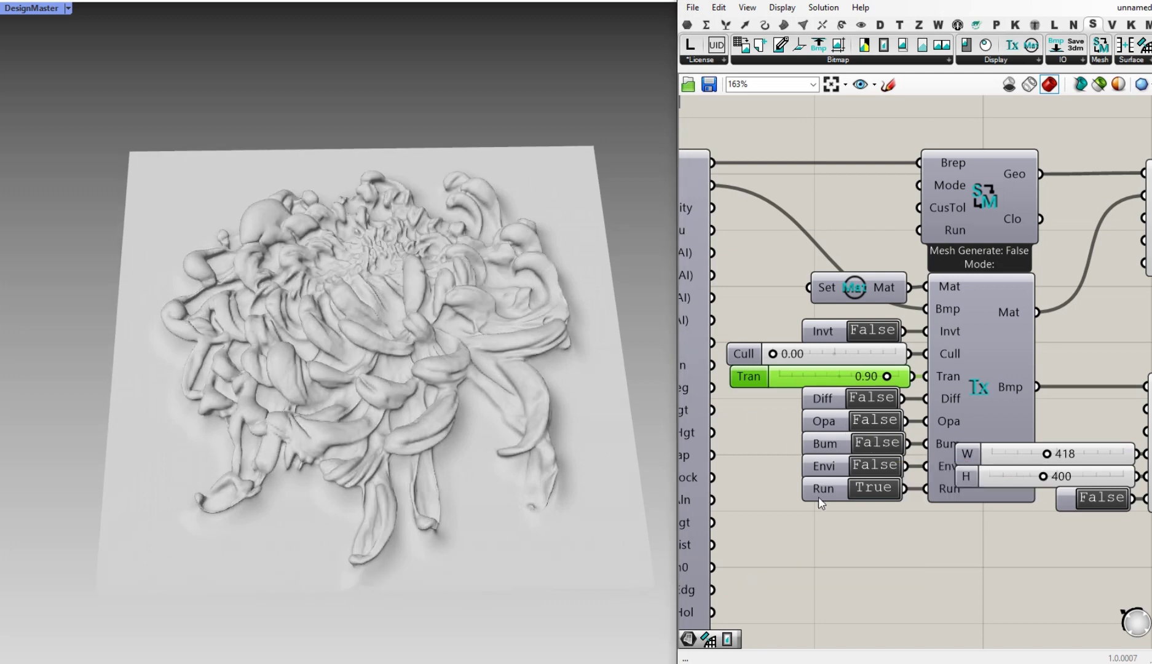
{"action": "left_click", "coordinate": [862, 472]}
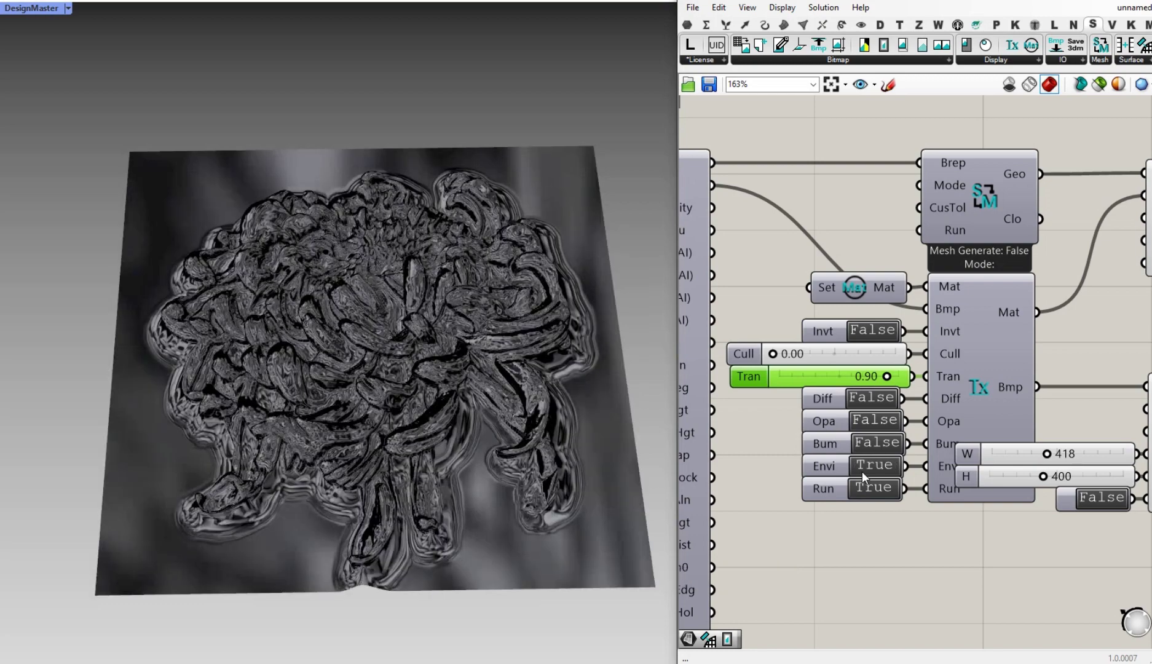
{"action": "mouse_move", "coordinate": [430, 318]}
{"action": "right_mouse_down"}
{"action": "mouse_move", "coordinate": [410, 368]}
{"action": "mouse_move", "coordinate": [421, 302]}
{"action": "right_mouse_up"}
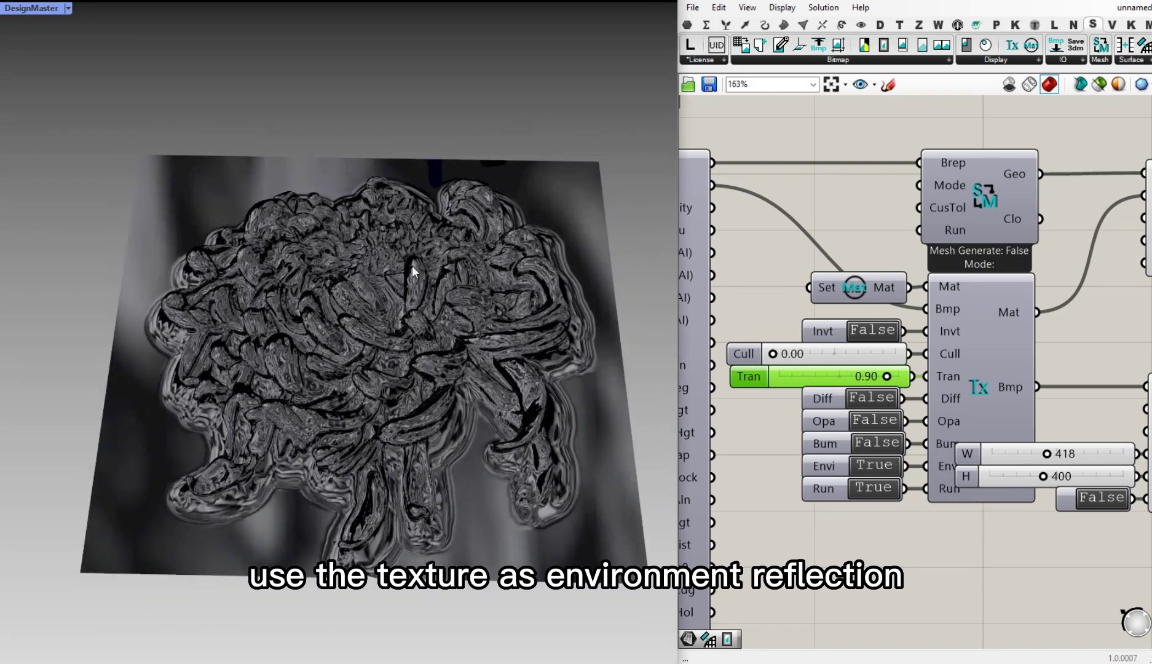
{"action": "double_click", "coordinate": [861, 464]}
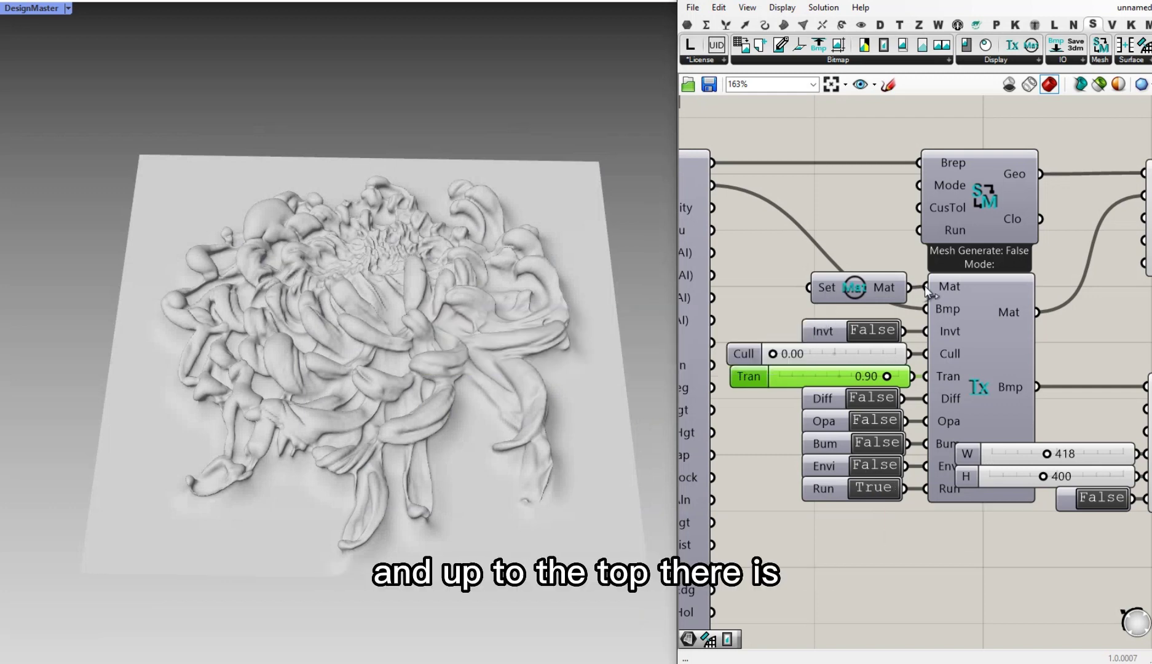
Preview the relief in Plastic, switch to a shaded display, then apply Plaster.
{"action": "right_click", "coordinate": [825, 287]}
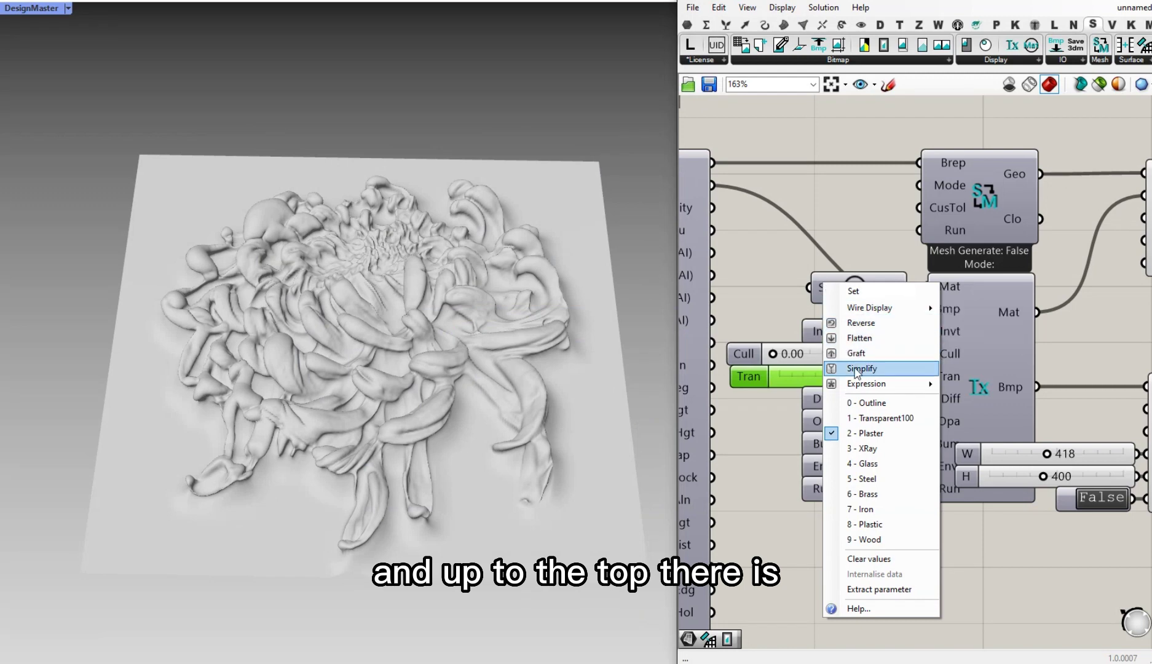
{"action": "left_click", "coordinate": [872, 524]}
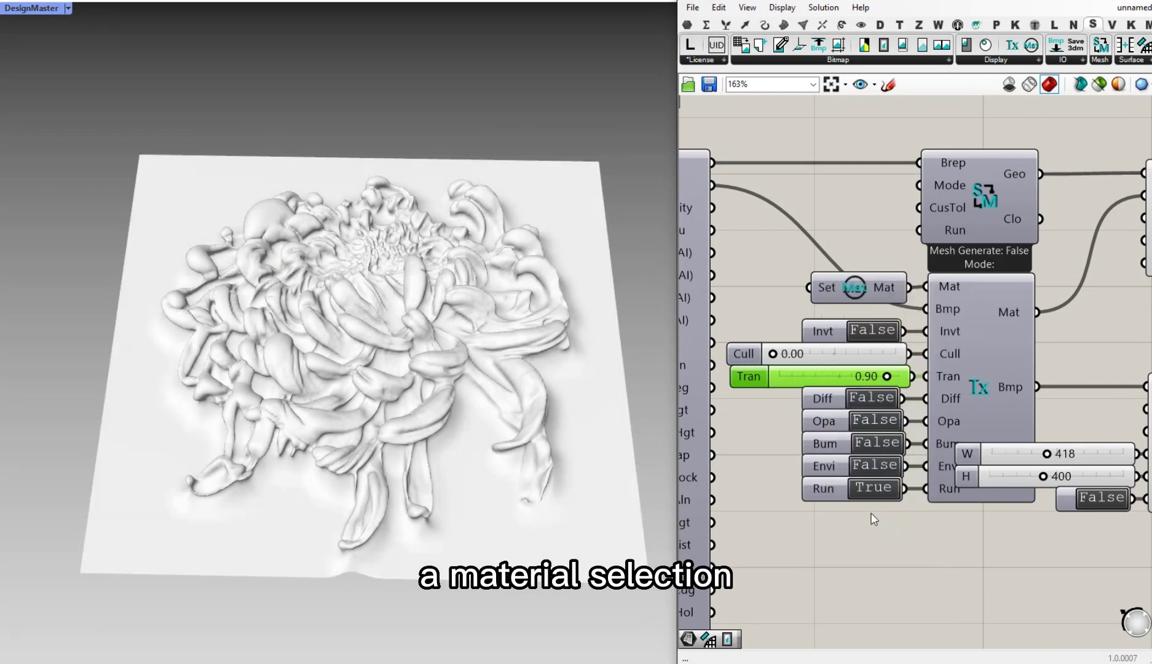
{"action": "left_click", "coordinate": [67, 14]}
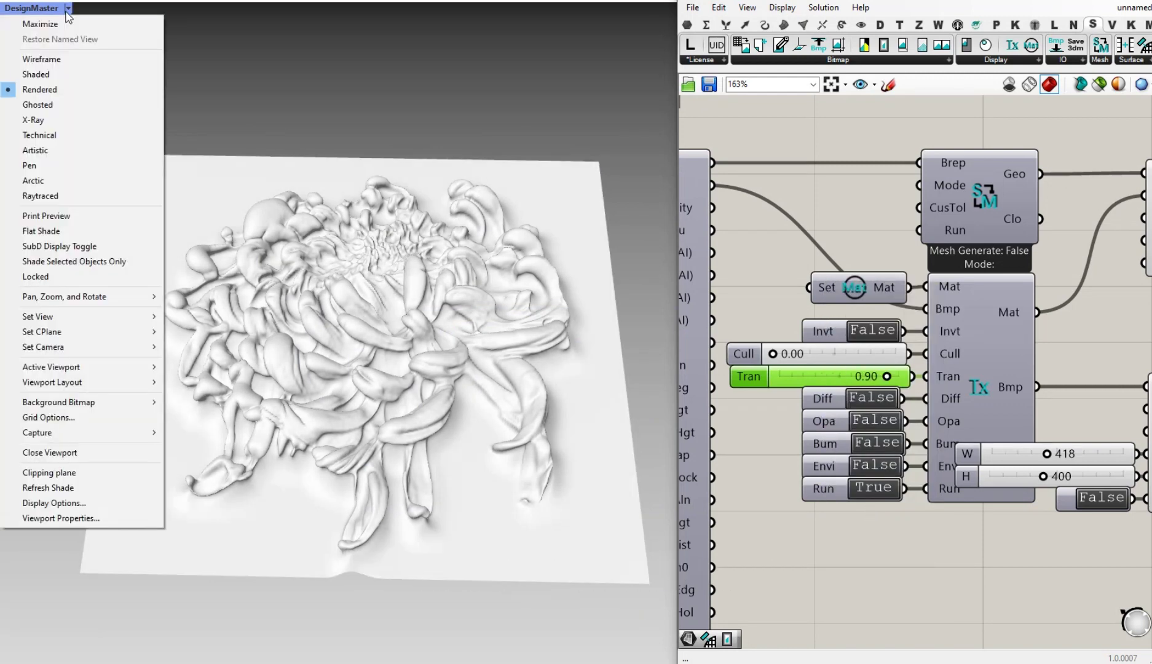
{"action": "left_click", "coordinate": [67, 61]}
{"action": "right_click_drag", "start_coordinate": [319, 240], "coordinate": [321, 252]}
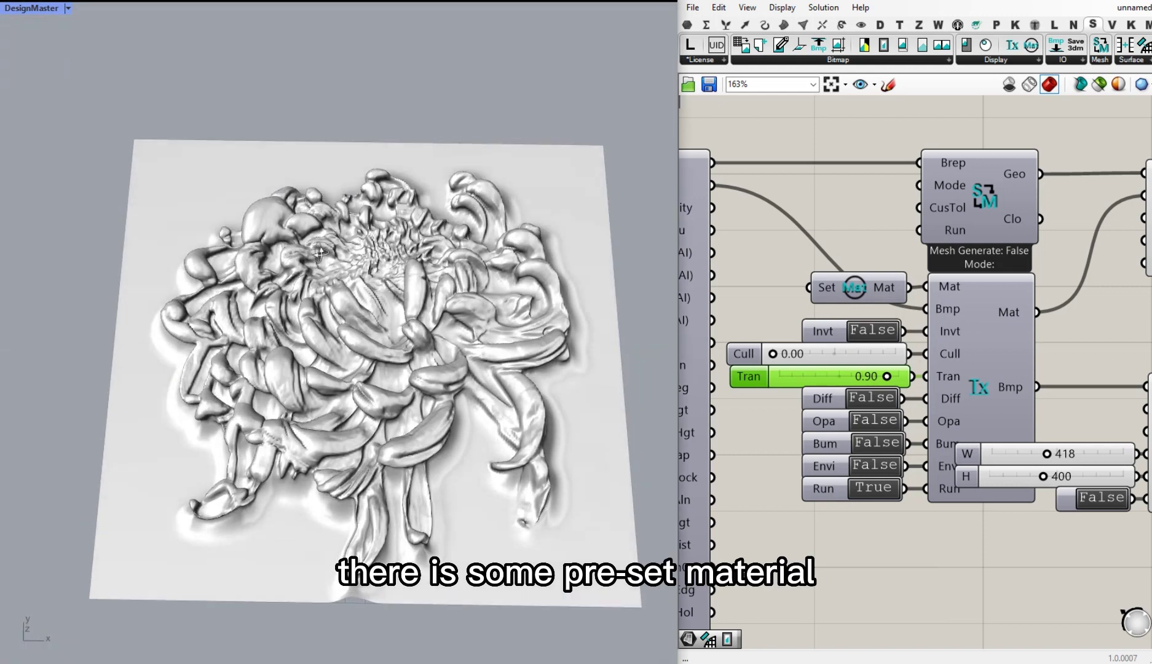
{"action": "right_click", "coordinate": [829, 280]}
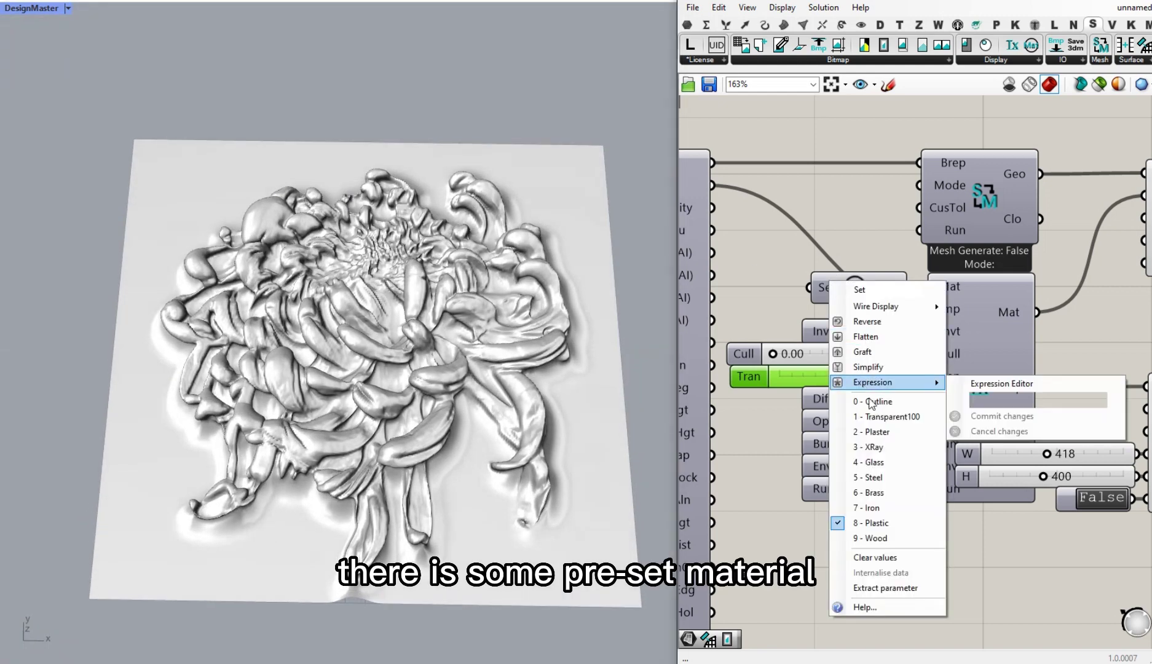
{"action": "left_click", "coordinate": [876, 431]}
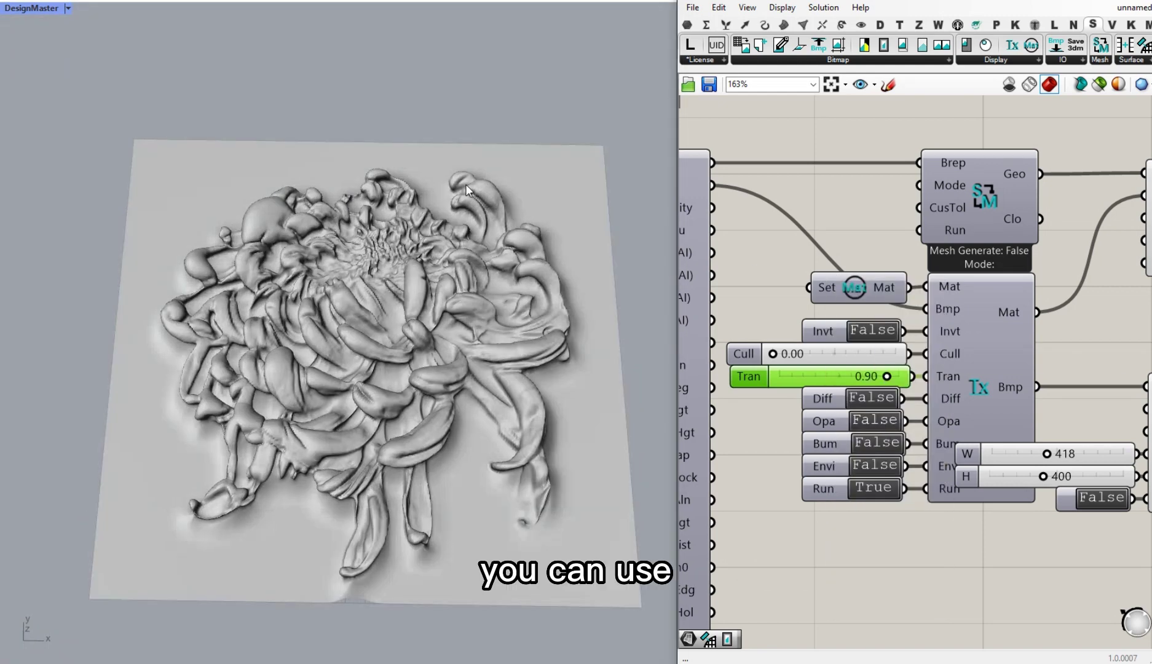
Apply the striped zebra material and orbit to check the surface.
{"action": "right_click", "coordinate": [818, 287]}
{"action": "left_click", "coordinate": [884, 456]}
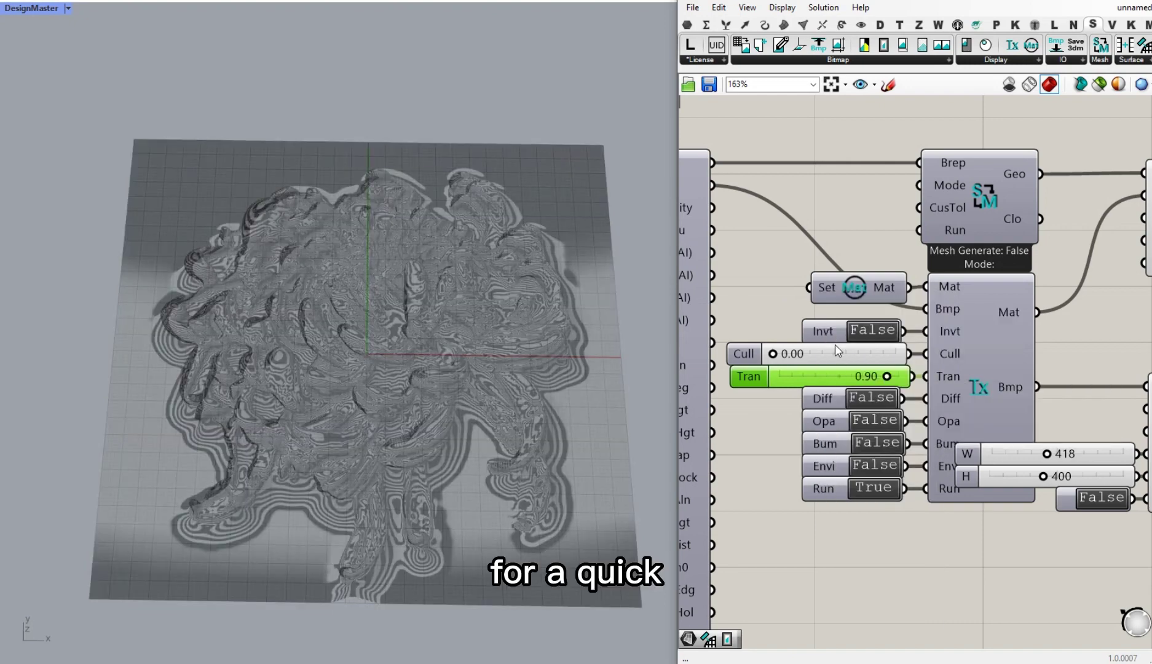
{"action": "scroll", "coordinate": [526, 434], "scroll_direction": "up", "scroll_amount": 5}
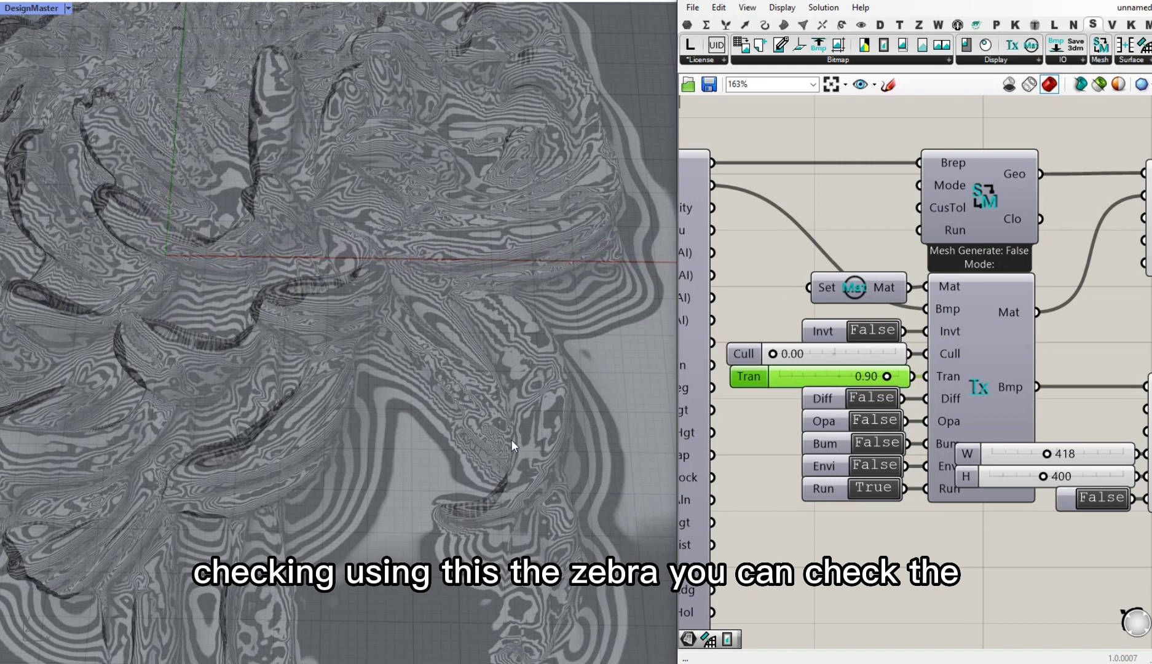
{"action": "scroll", "coordinate": [344, 275], "scroll_direction": "down", "scroll_amount": 5}
{"action": "mouse_move", "coordinate": [344, 278]}
{"action": "right_mouse_down"}
{"action": "mouse_move", "coordinate": [345, 289]}
{"action": "mouse_move", "coordinate": [350, 279]}
{"action": "right_mouse_up"}
Preview the relief as Glass, then Steel, orbiting around it.
{"action": "right_click", "coordinate": [826, 288]}
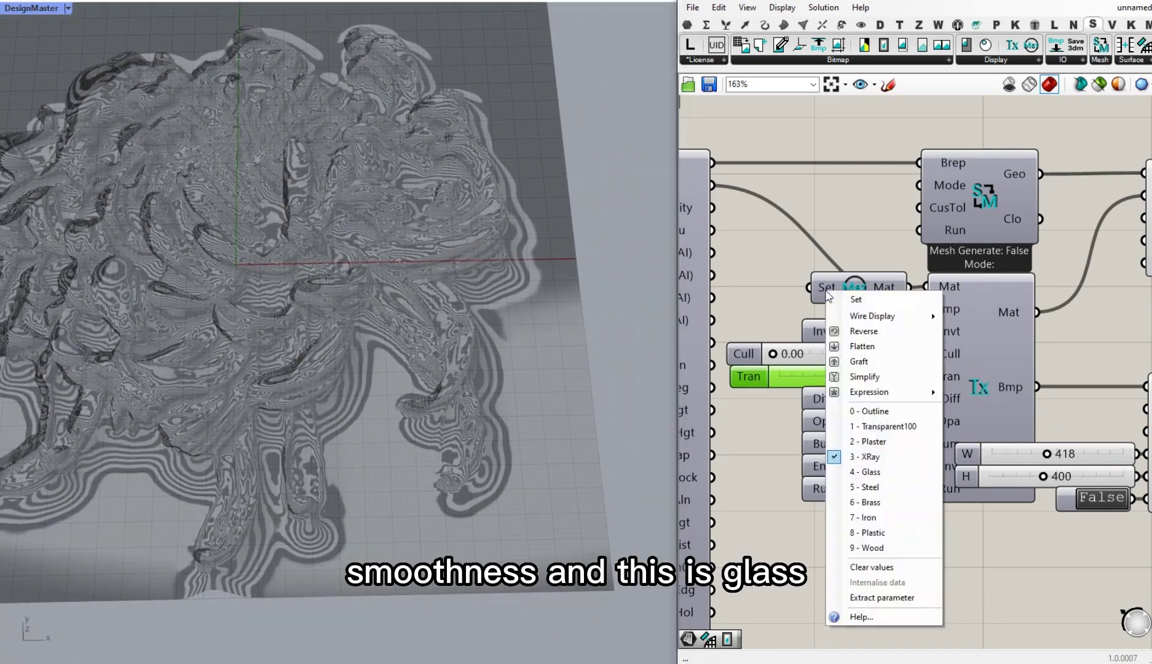
{"action": "left_click", "coordinate": [895, 473]}
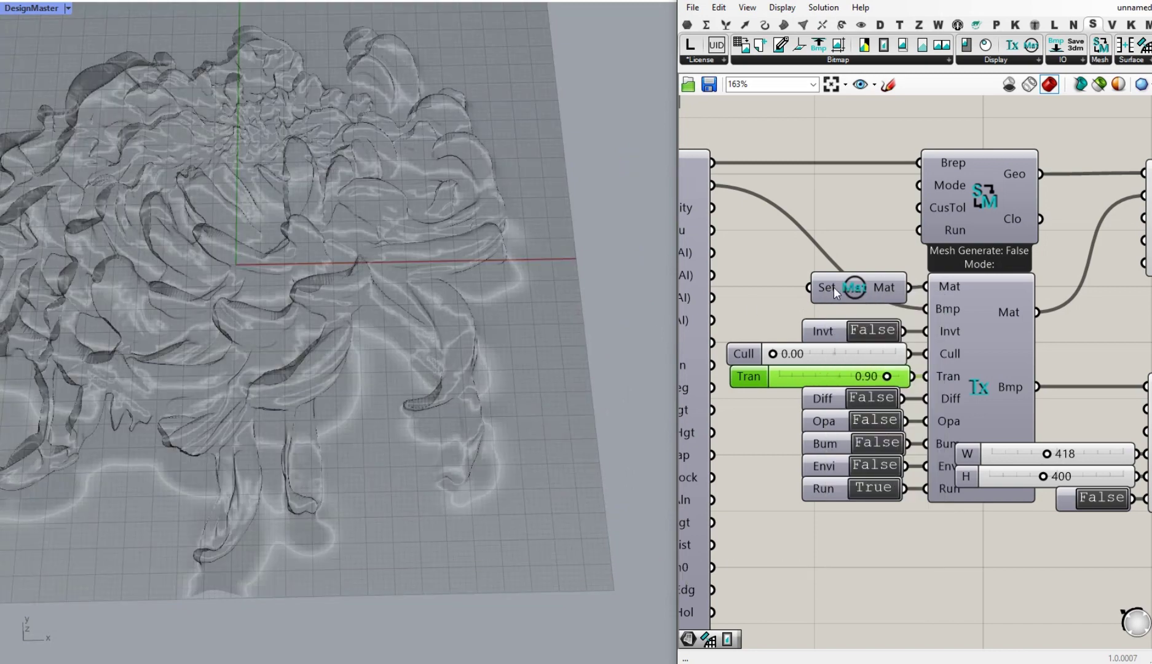
{"action": "right_click", "coordinate": [829, 287]}
{"action": "left_click", "coordinate": [885, 484]}
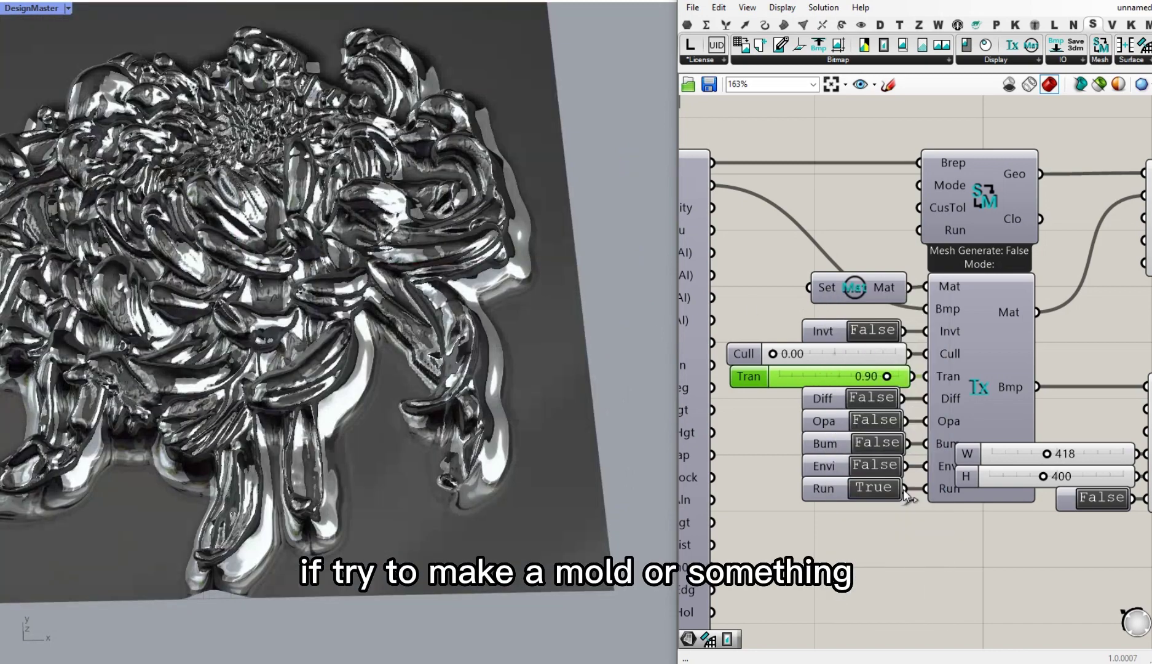
{"action": "scroll", "coordinate": [529, 313], "scroll_direction": "down", "scroll_amount": 2}
{"action": "right_click_drag", "start_coordinate": [381, 245], "coordinate": [352, 274]}
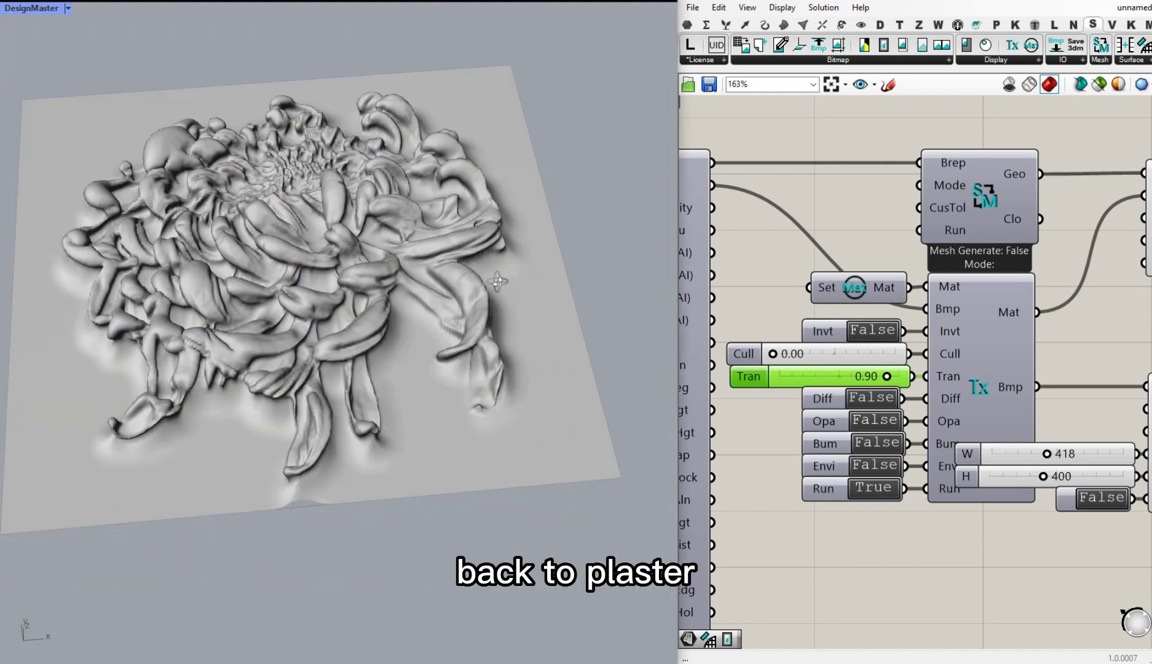
{"action": "right_click_drag", "start_coordinate": [541, 369], "coordinate": [537, 320]}
Zoom onto a petal and auto-add CusTol and Run inputs to the mesh component.
{"action": "right_click_drag", "start_coordinate": [746, 316], "coordinate": [762, 322]}
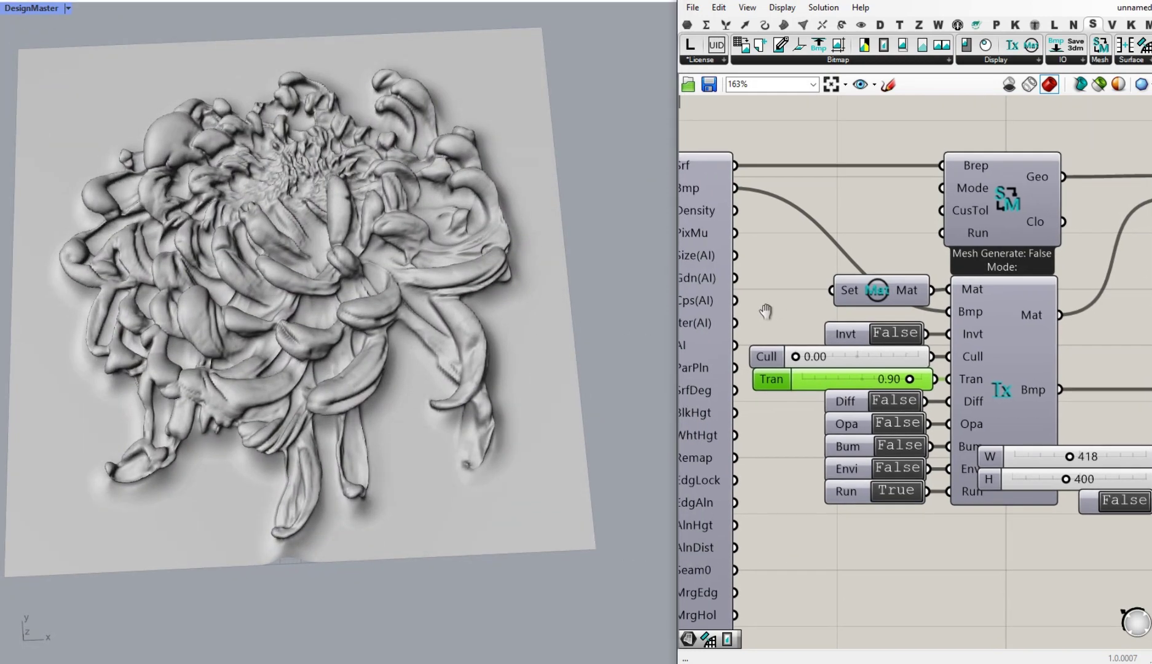
{"action": "scroll", "coordinate": [476, 365], "scroll_direction": "up", "scroll_amount": 3}
{"action": "scroll", "coordinate": [471, 363], "scroll_direction": "up", "scroll_amount": 6}
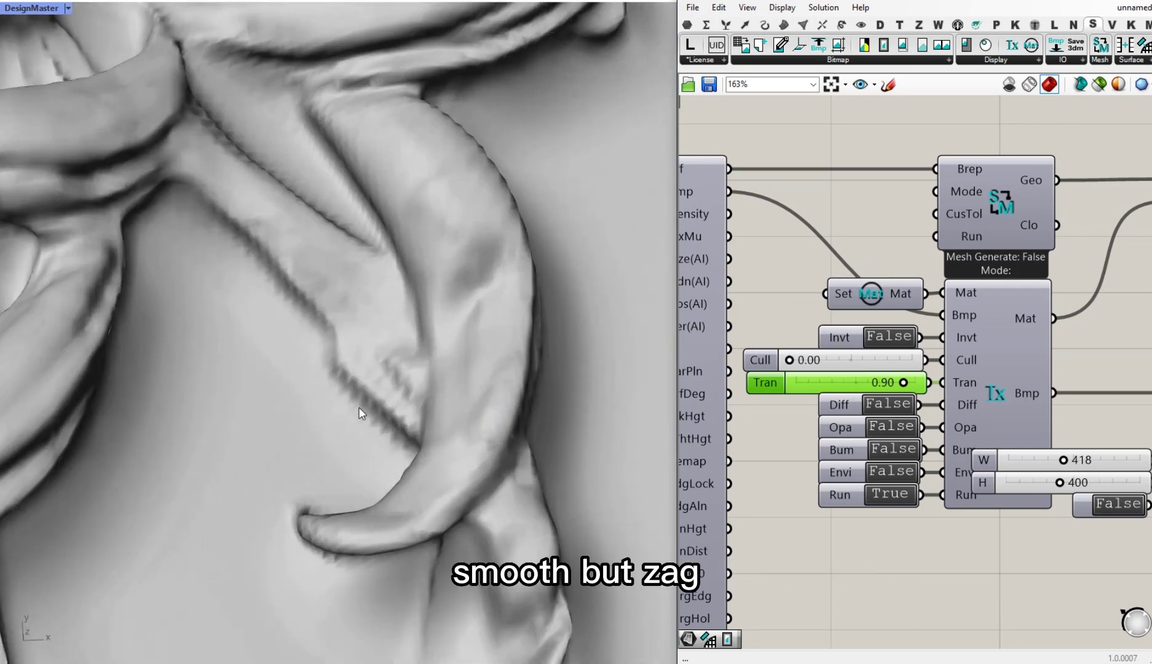
{"action": "scroll", "coordinate": [378, 405], "scroll_direction": "up", "scroll_amount": 3}
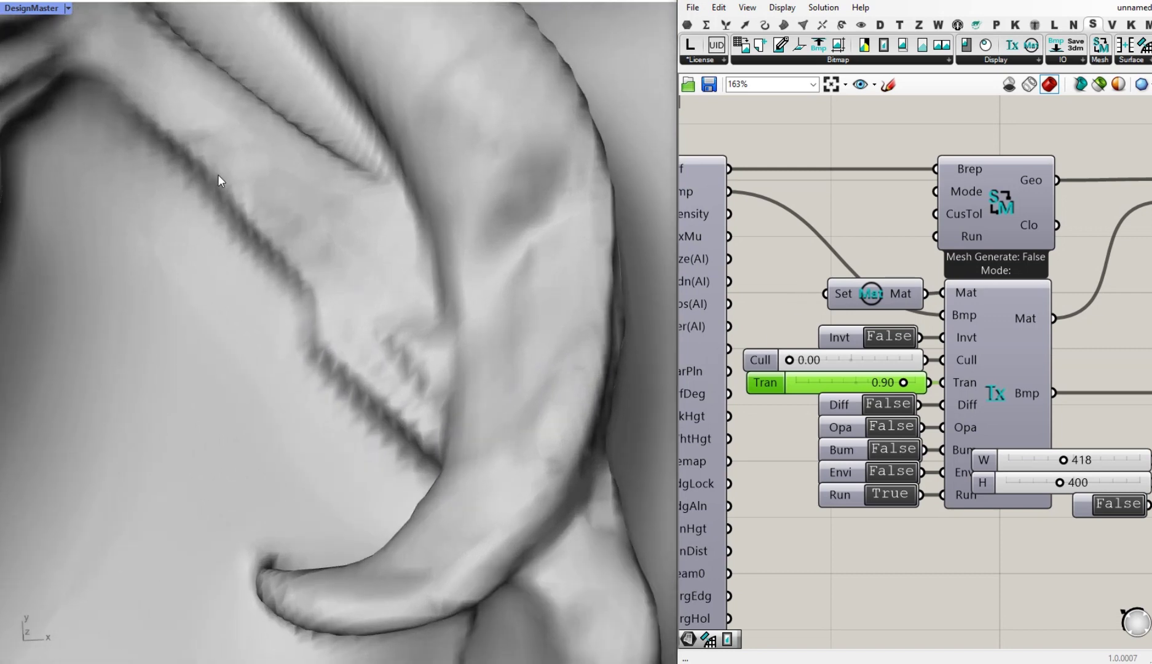
{"action": "right_click", "coordinate": [1010, 204]}
{"action": "left_click", "coordinate": [1038, 275]}
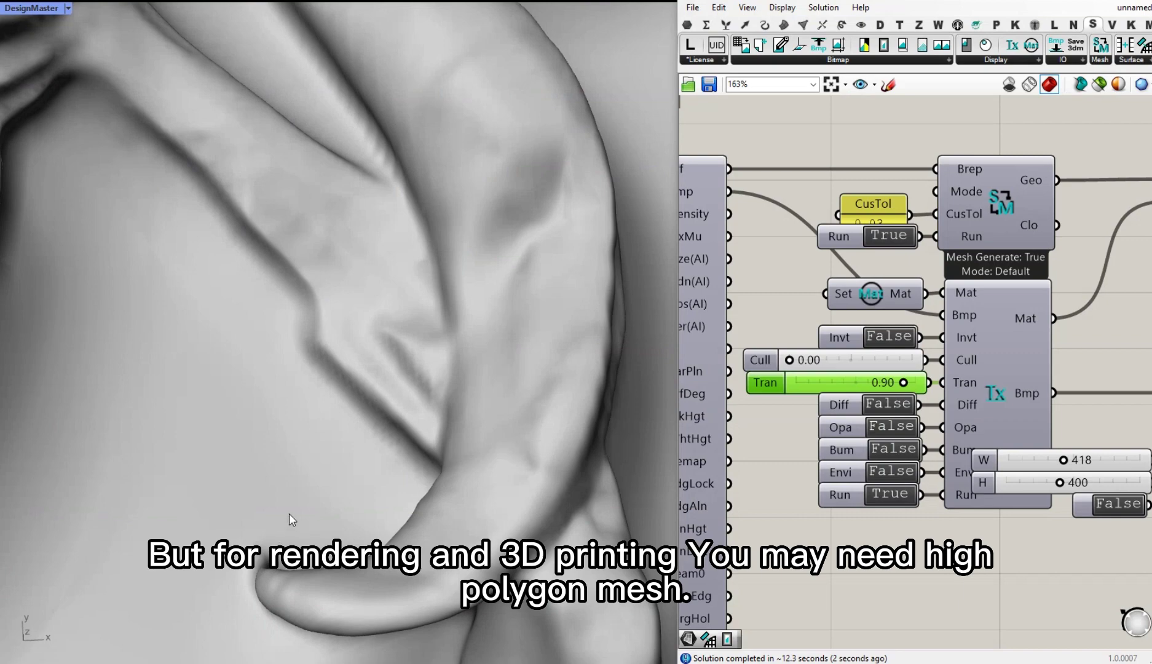
Set the mesh component's Run to False and pan to the E|S|W|N edge-lock panel.
{"action": "right_click_drag", "start_coordinate": [289, 513], "coordinate": [279, 495]}
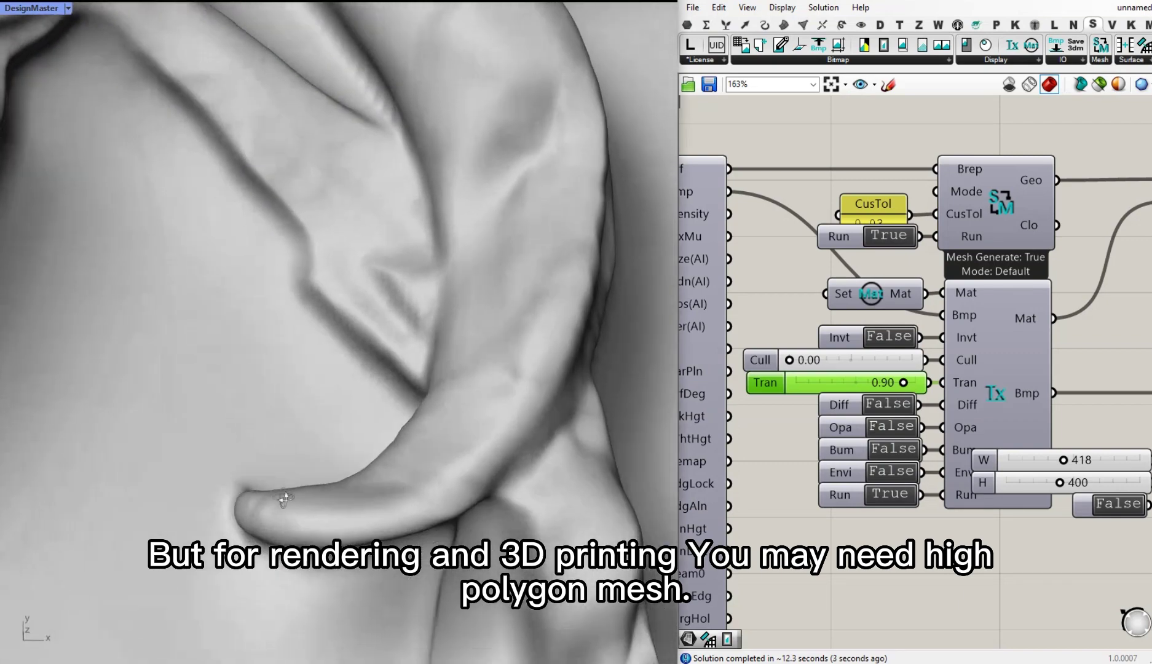
{"action": "double_click", "coordinate": [890, 234]}
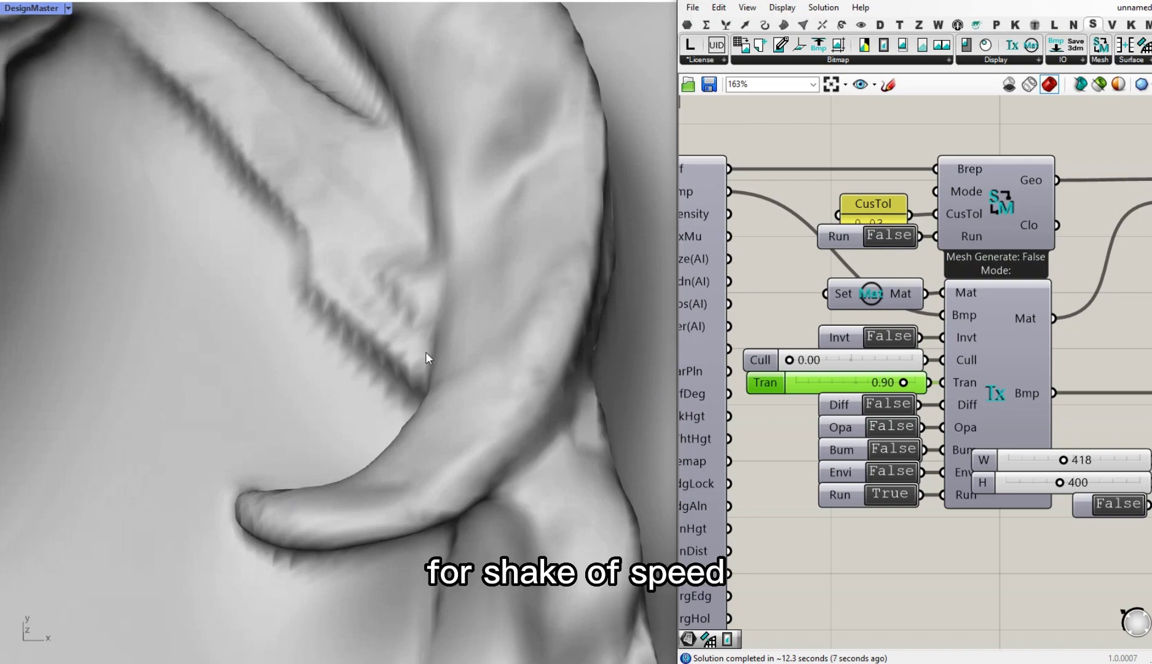
{"action": "scroll", "coordinate": [450, 423], "scroll_direction": "down", "scroll_amount": 10}
{"action": "scroll", "coordinate": [450, 417], "scroll_direction": "down", "scroll_amount": 5}
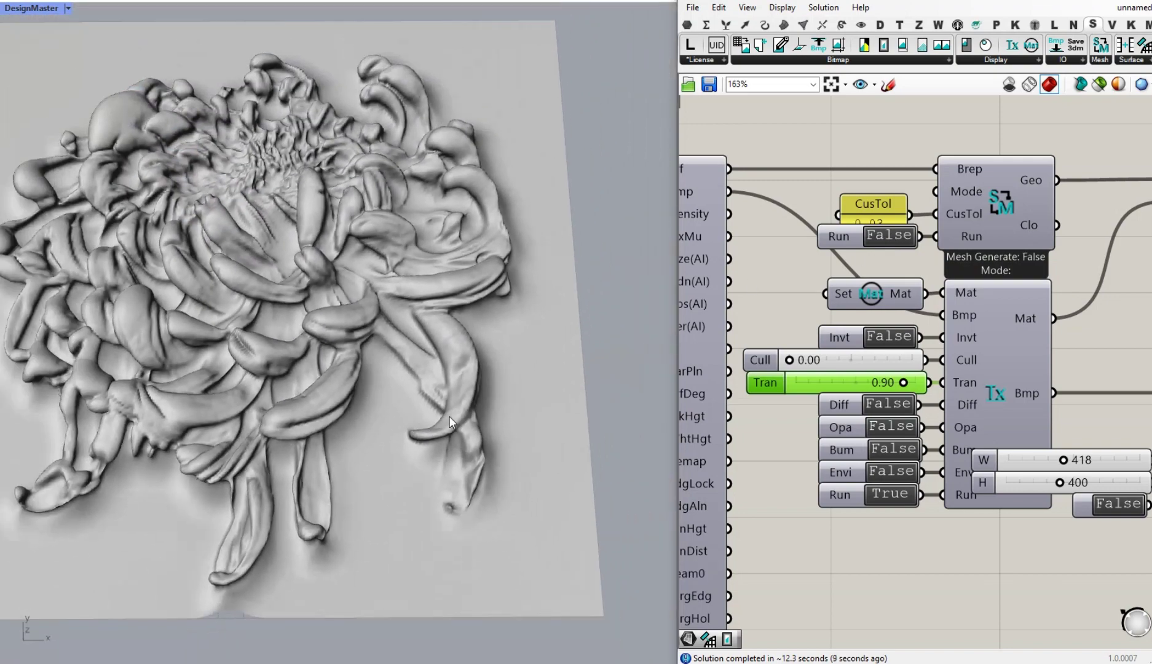
{"action": "scroll", "coordinate": [224, 353], "scroll_direction": "up", "scroll_amount": 1}
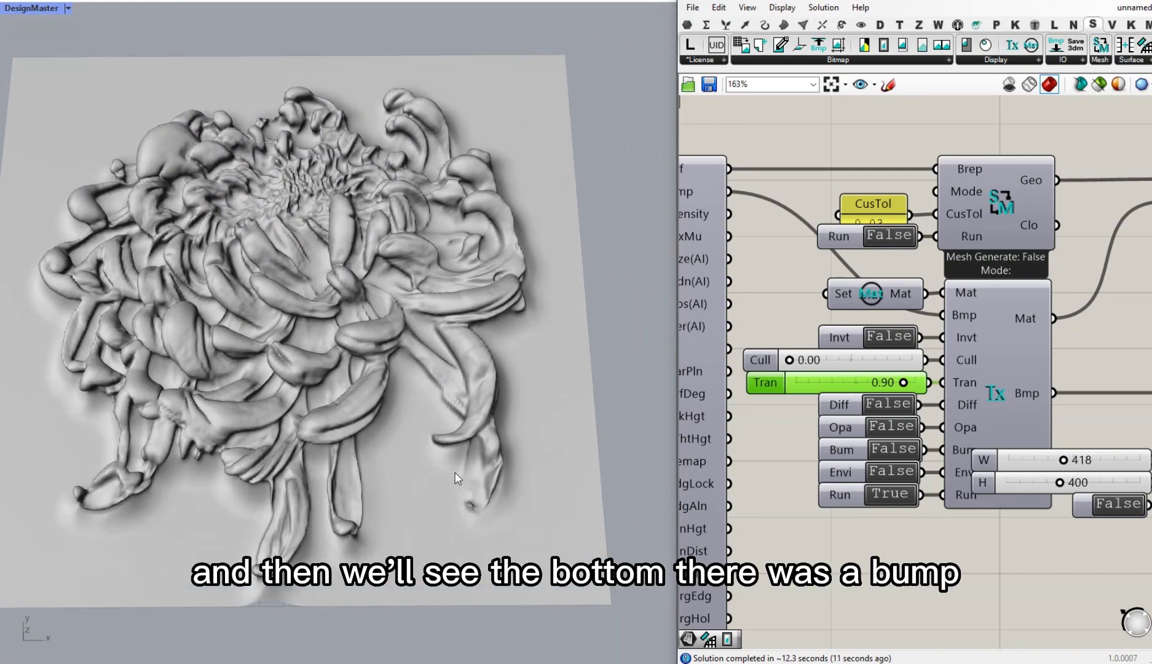
{"action": "right_click_drag", "start_coordinate": [453, 472], "coordinate": [460, 419]}
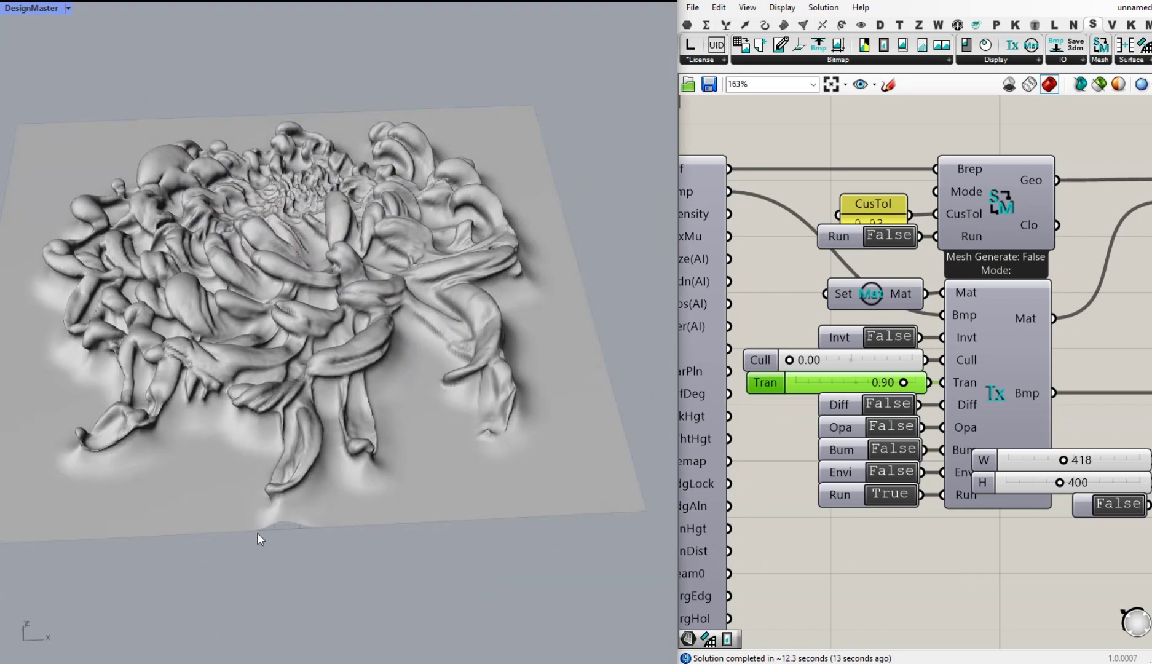
{"action": "right_click_drag", "start_coordinate": [799, 428], "coordinate": [1016, 351]}
{"action": "right_click_drag", "start_coordinate": [826, 391], "coordinate": [999, 387]}
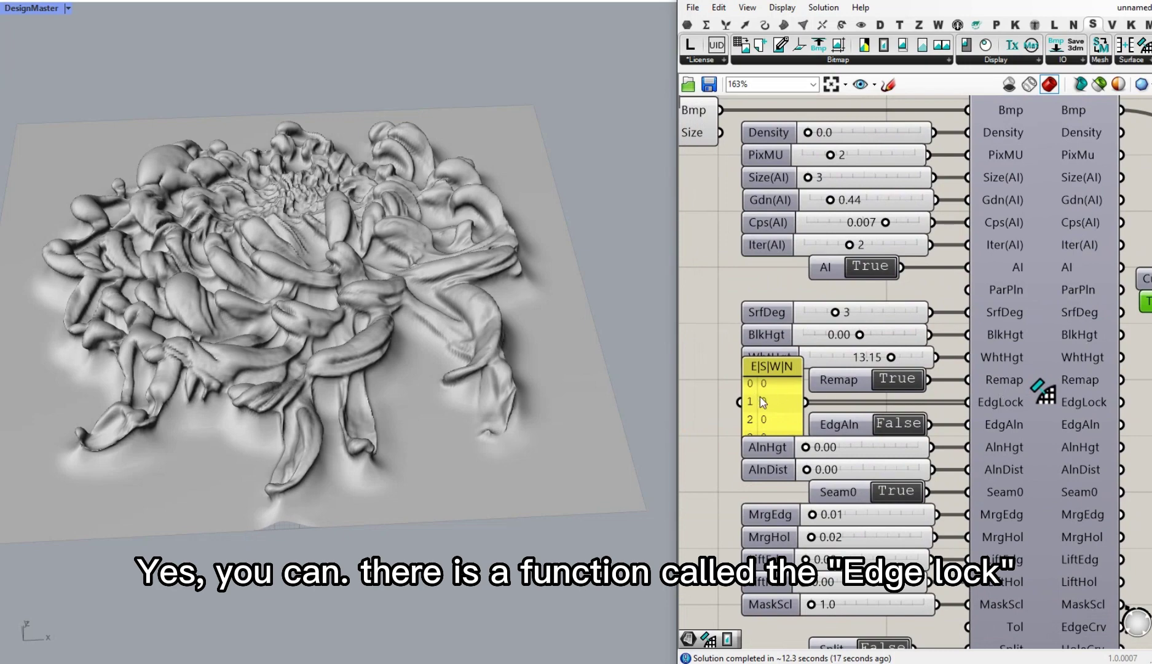
Change the E|S|W|N edge-lock values from 0 to 1 and orbit to a near-top view.
{"action": "scroll", "coordinate": [763, 401], "scroll_direction": "up", "scroll_amount": 2}
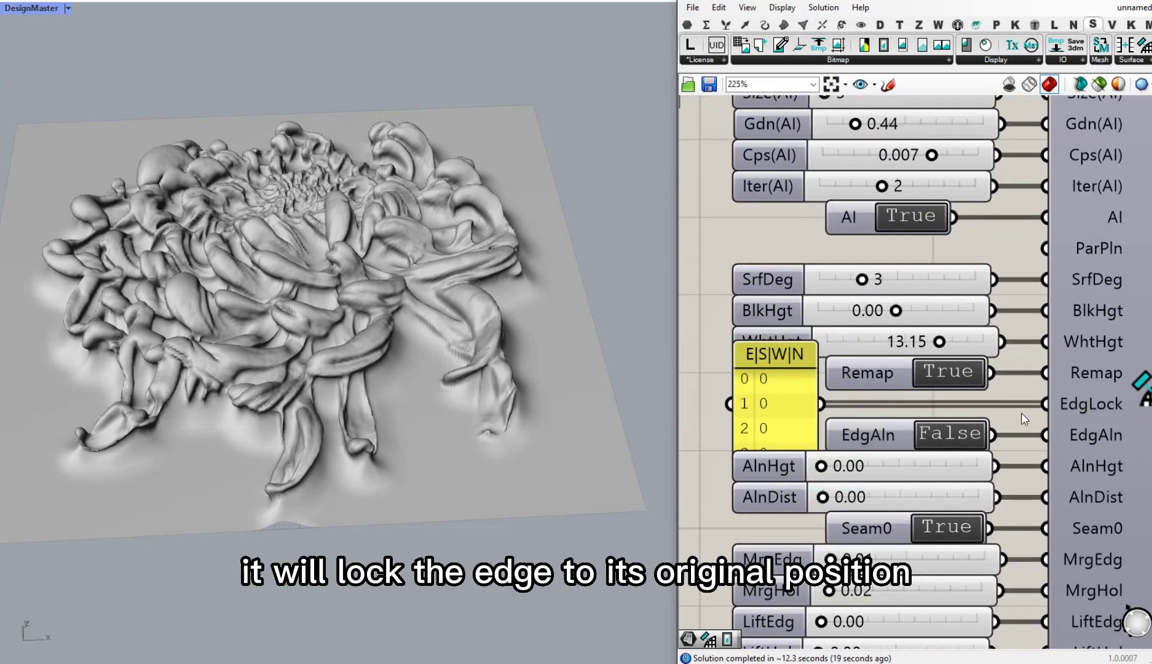
{"action": "mouse_move", "coordinate": [1110, 410]}
{"action": "scroll", "coordinate": [426, 316], "scroll_direction": "down", "scroll_amount": 2}
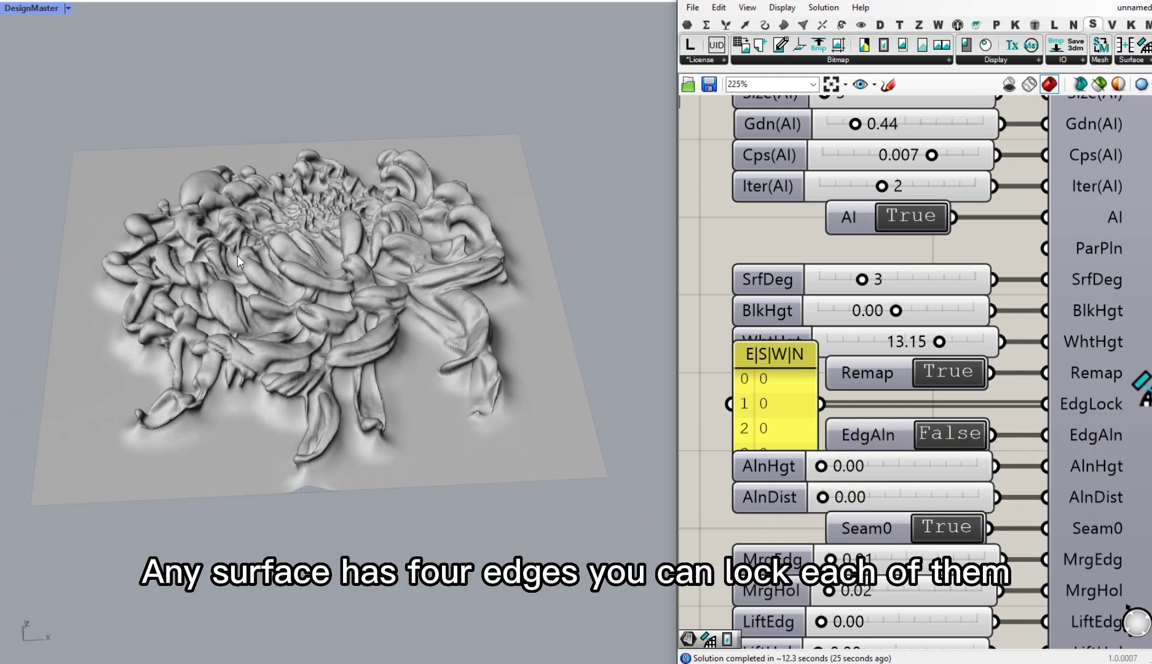
{"action": "left_click", "coordinate": [766, 383]}
{"action": "double_click", "coordinate": [767, 383]}
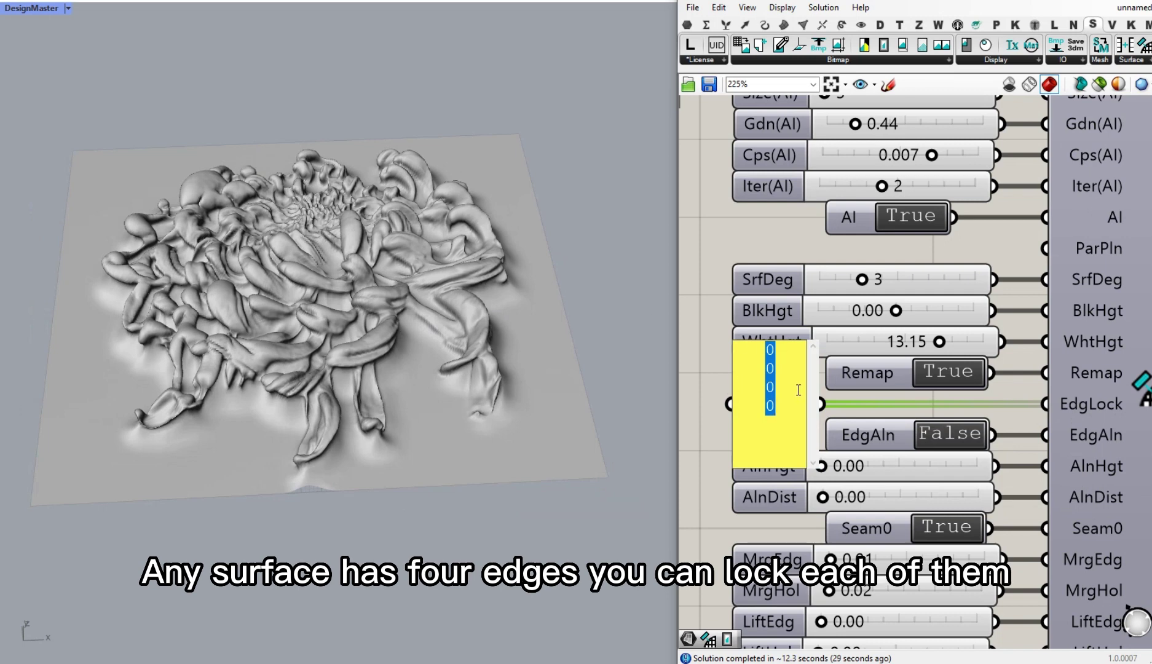
{"action": "left_click_drag", "start_coordinate": [797, 390], "coordinate": [737, 389]}
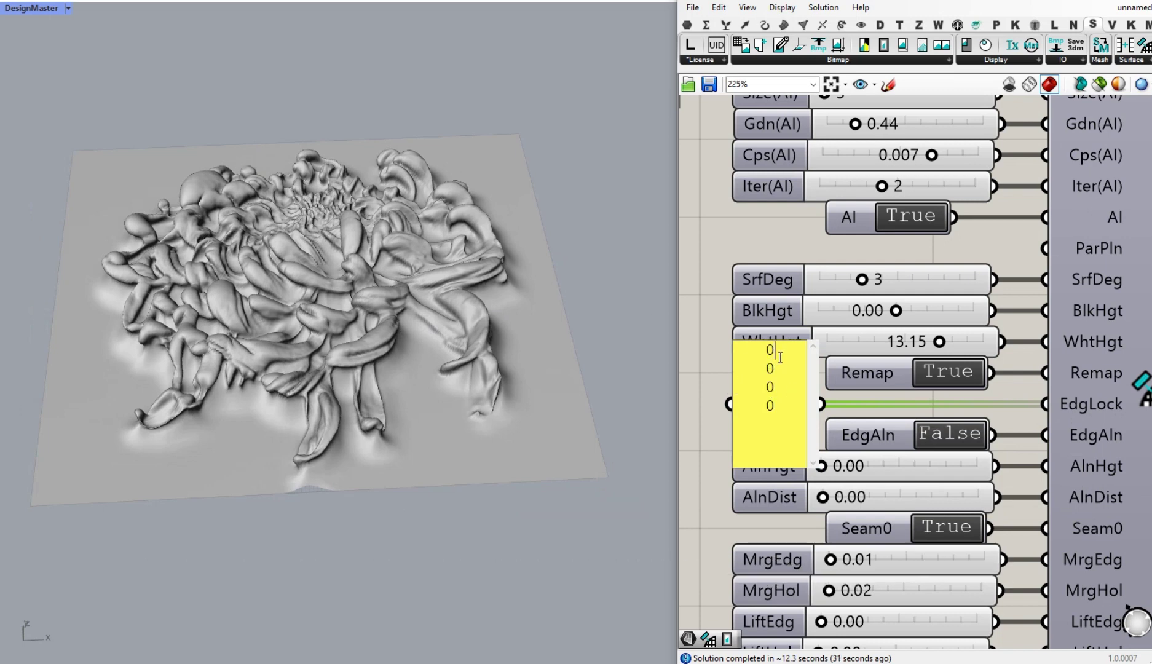
{"action": "type", "text": "1 "}
{"action": "left_click_drag", "start_coordinate": [779, 353], "coordinate": [754, 379]}
{"action": "type", "text": "1"}
{"action": "left_click", "coordinate": [704, 387]}
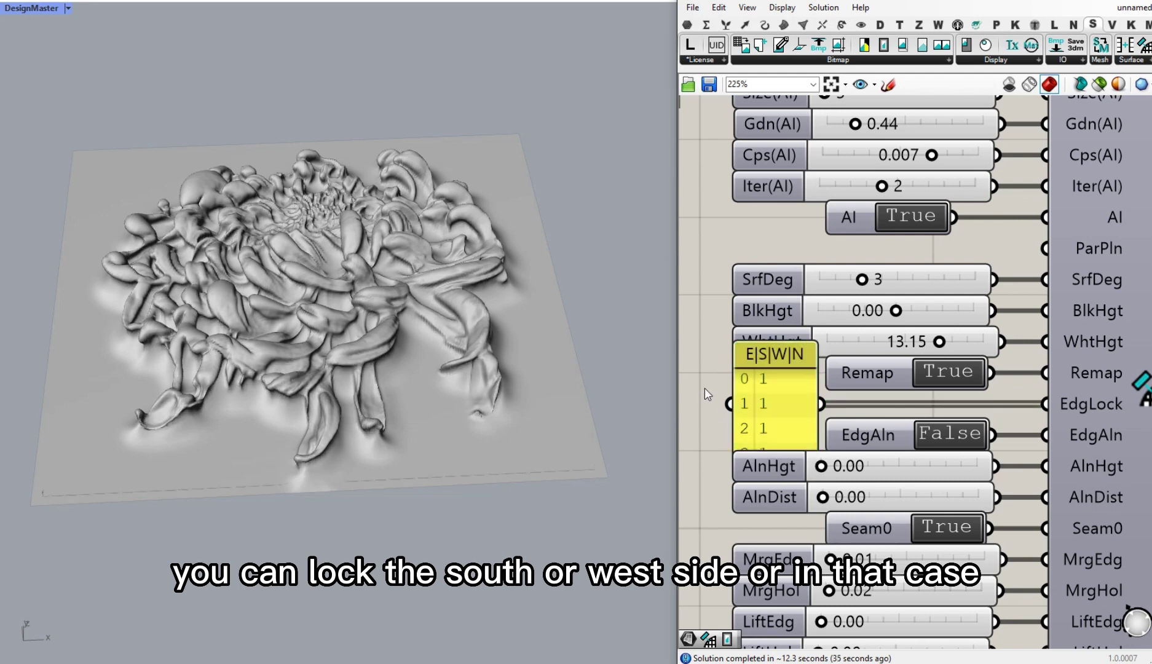
{"action": "right_click_drag", "start_coordinate": [253, 483], "coordinate": [520, 357]}
Enter 0.005 in the Cps(AI) slider and orbit to inspect the recomputed relief.
{"action": "right_click_drag", "start_coordinate": [558, 431], "coordinate": [545, 449]}
{"action": "right_click_drag", "start_coordinate": [803, 313], "coordinate": [957, 456]}
{"action": "scroll", "coordinate": [958, 456], "scroll_direction": "down", "scroll_amount": 2}
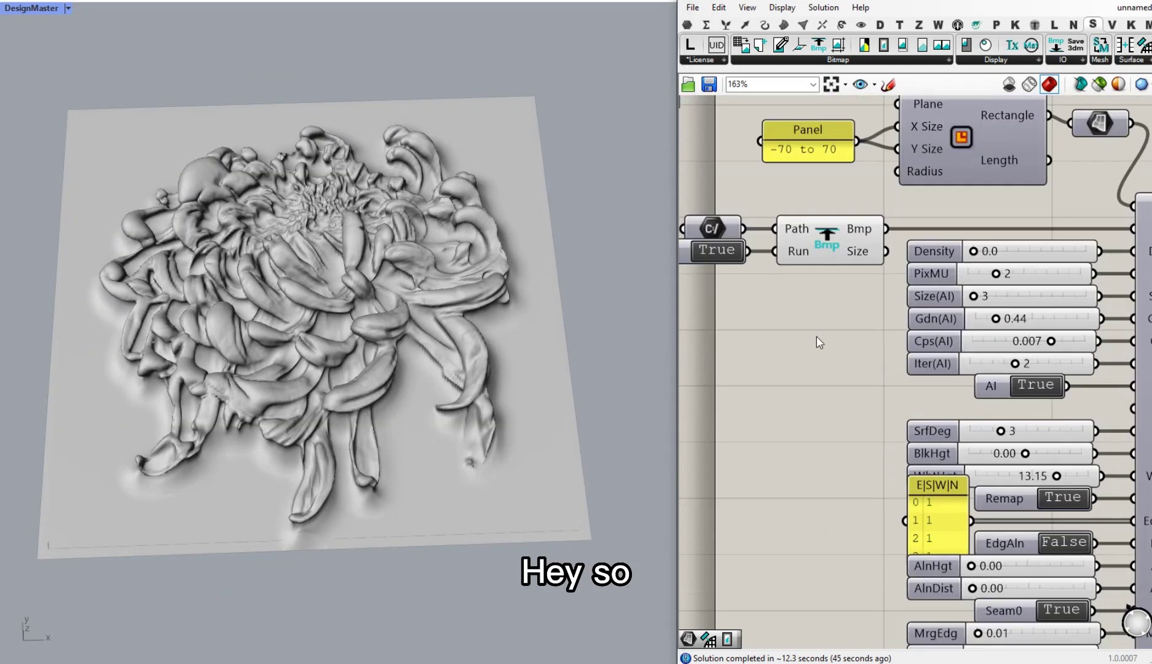
{"action": "right_click_drag", "start_coordinate": [817, 337], "coordinate": [963, 447]}
{"action": "scroll", "coordinate": [964, 447], "scroll_direction": "down", "scroll_amount": 2}
{"action": "right_click_drag", "start_coordinate": [893, 425], "coordinate": [662, 355]}
{"action": "scroll", "coordinate": [1148, 387], "scroll_direction": "up", "scroll_amount": 4}
{"action": "scroll", "coordinate": [1141, 382], "scroll_direction": "down", "scroll_amount": 3}
{"action": "double_click", "coordinate": [807, 376]}
{"action": "type", "text": "0."}
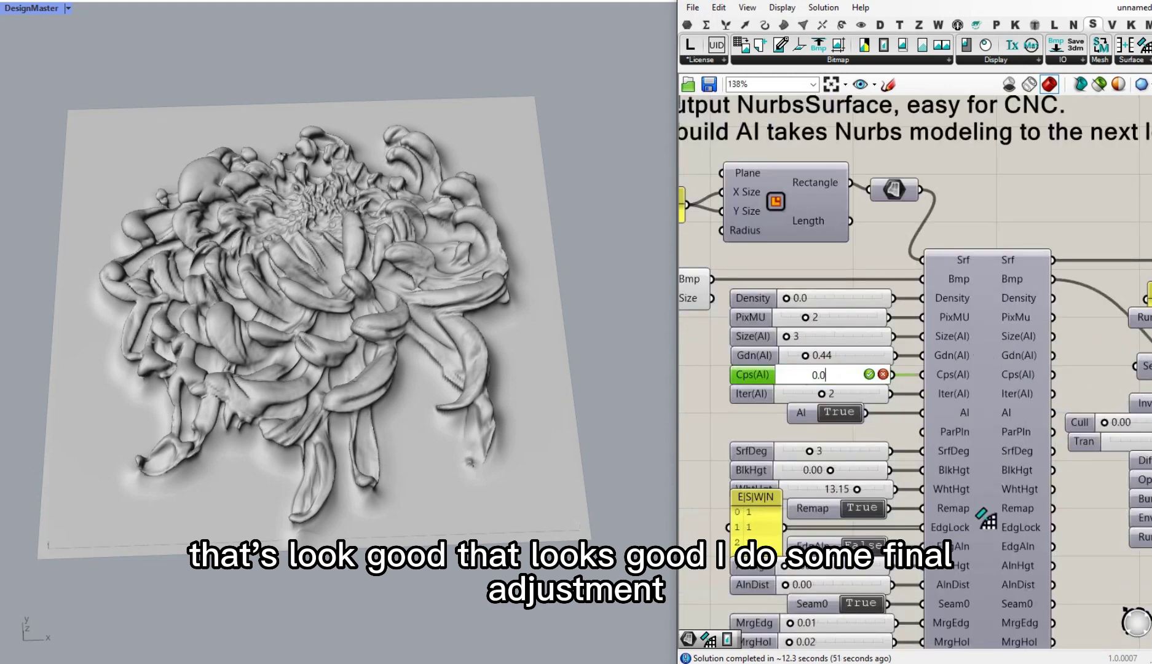
{"action": "type", "text": "005"}
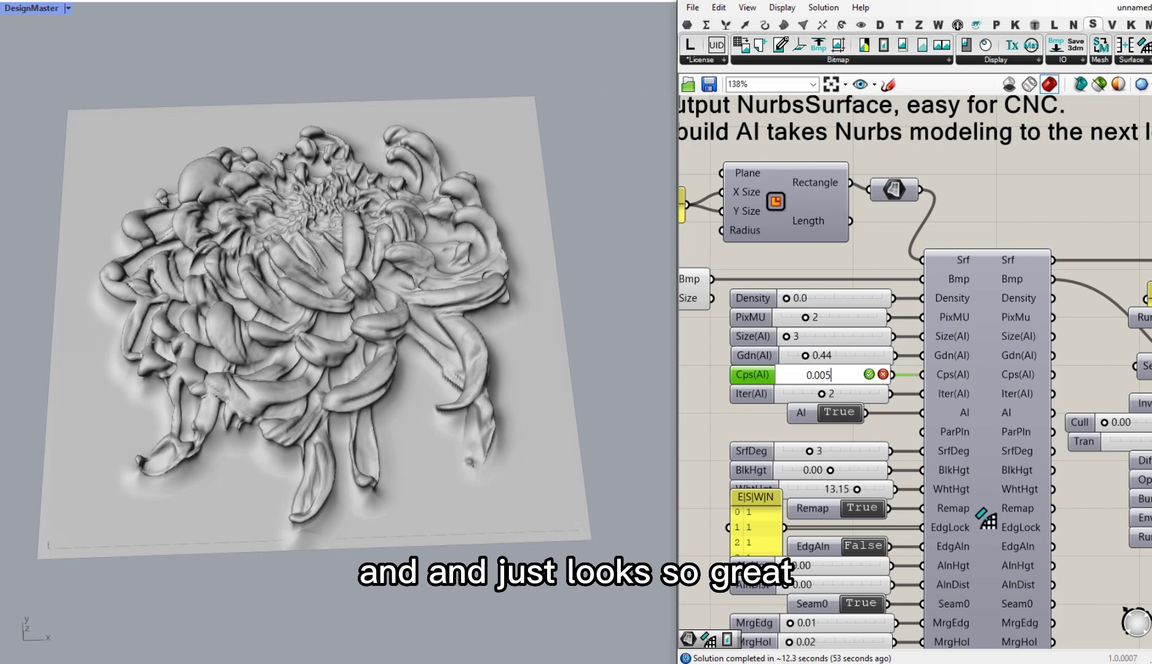
{"action": "key", "text": "Return"}
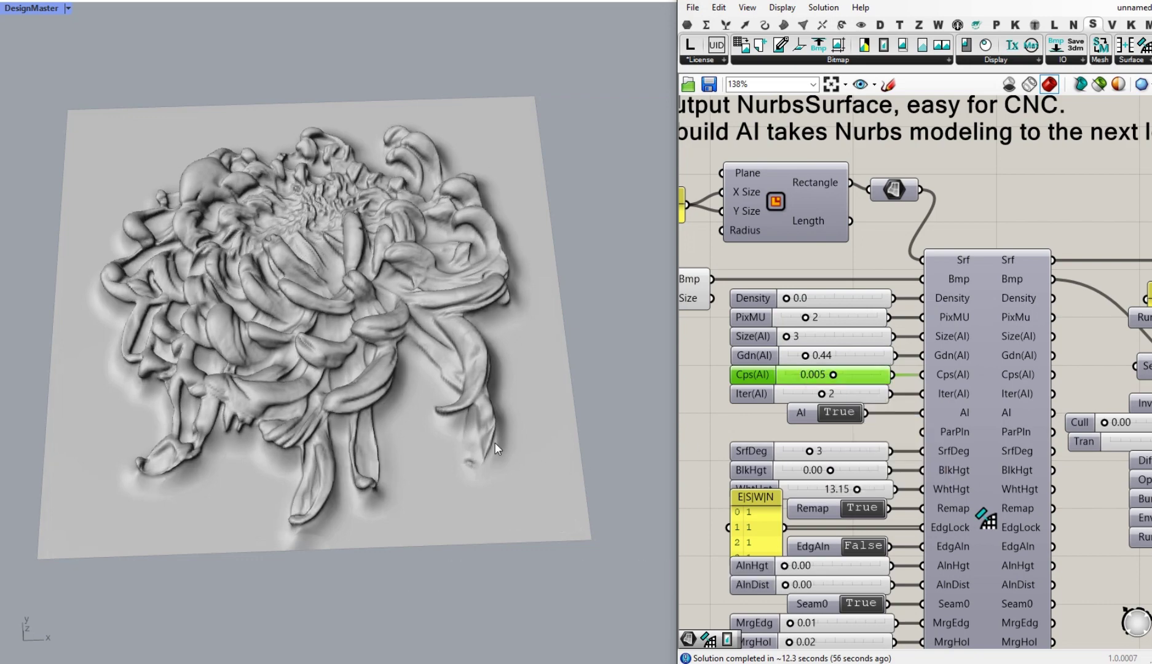
{"action": "mouse_move", "coordinate": [380, 514]}
{"action": "right_mouse_down"}
{"action": "mouse_move", "coordinate": [391, 432]}
{"action": "mouse_move", "coordinate": [379, 555]}
{"action": "right_mouse_up"}
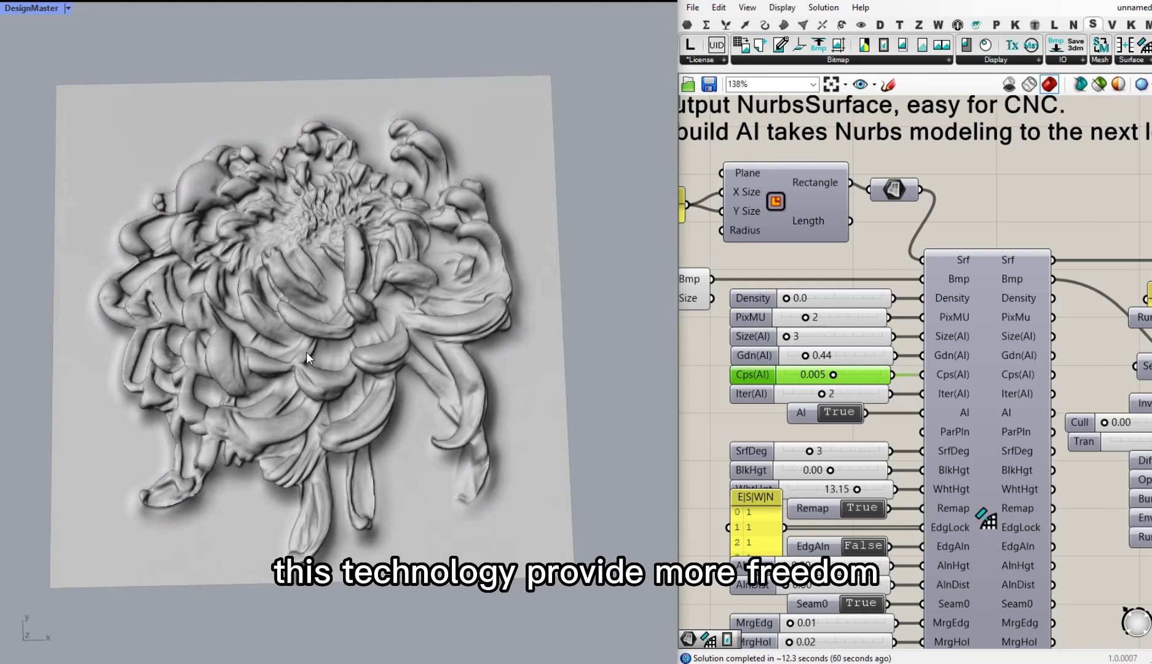
{"action": "right_click_drag", "start_coordinate": [745, 326], "coordinate": [959, 333]}
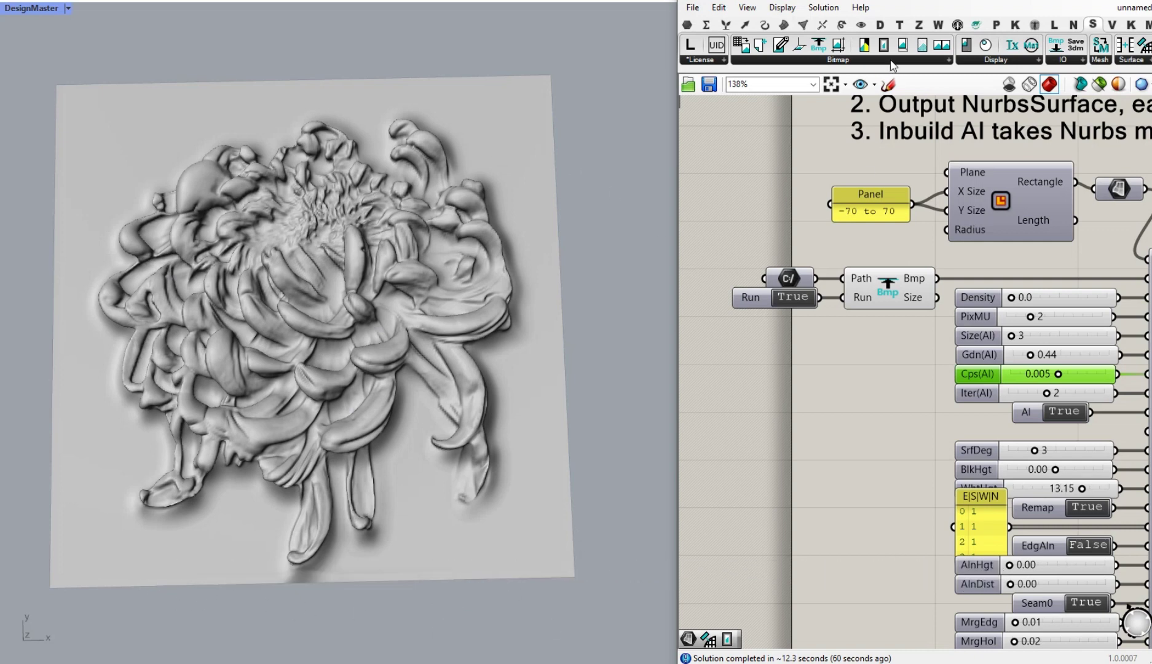
Add a BmpEdgeExtend component from the Bitmap components to the canvas.
{"action": "left_click", "coordinate": [871, 61]}
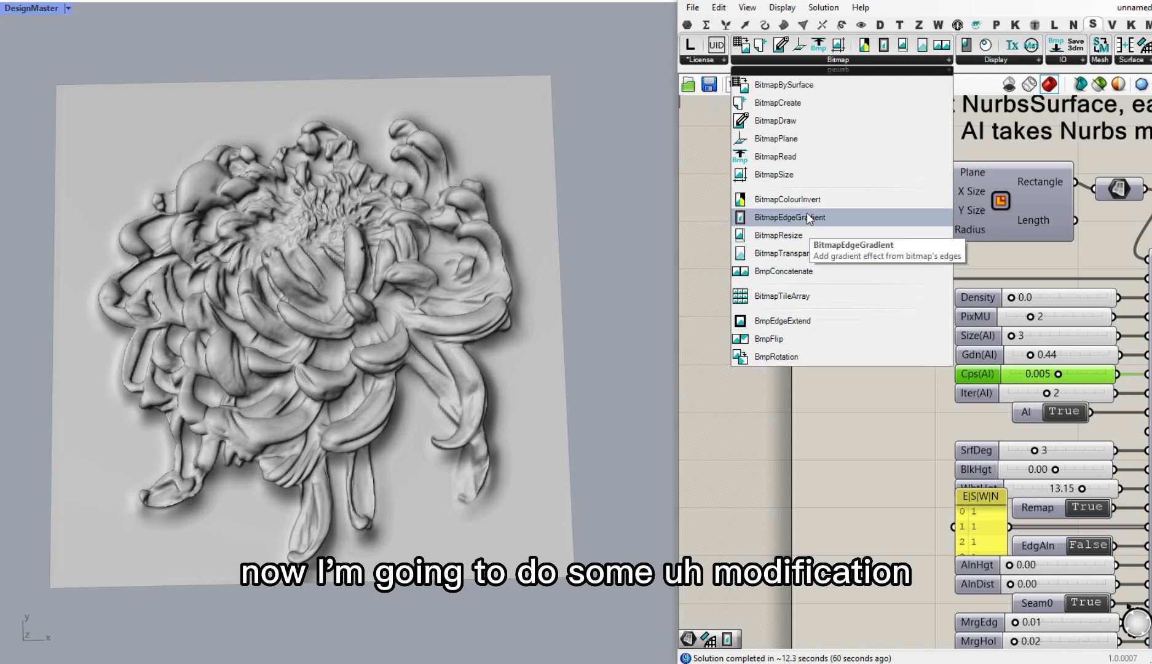
{"action": "left_click", "coordinate": [783, 321]}
{"action": "left_click", "coordinate": [879, 368]}
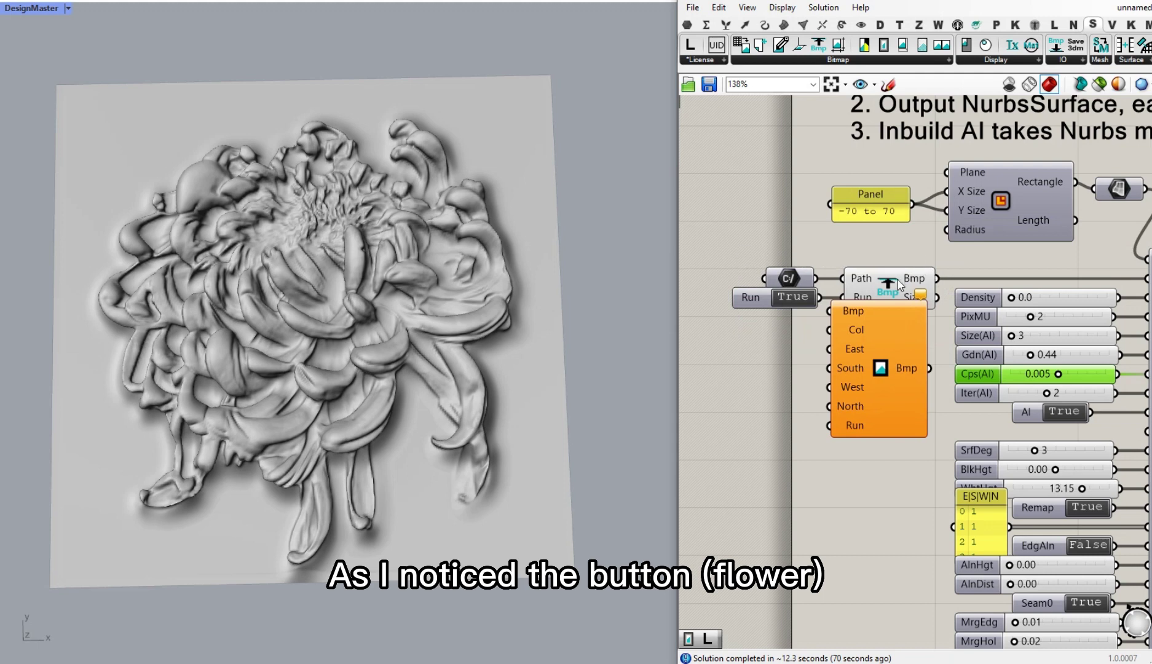
{"action": "left_click_drag", "start_coordinate": [897, 278], "coordinate": [883, 278]}
{"action": "left_click_drag", "start_coordinate": [881, 374], "coordinate": [879, 426]}
Wire the bitmap loader through BmpEdgeExtend into the relief's Bmp input.
{"action": "left_click_drag", "start_coordinate": [898, 323], "coordinate": [716, 256]}
{"action": "left_click_drag", "start_coordinate": [864, 288], "coordinate": [828, 362]}
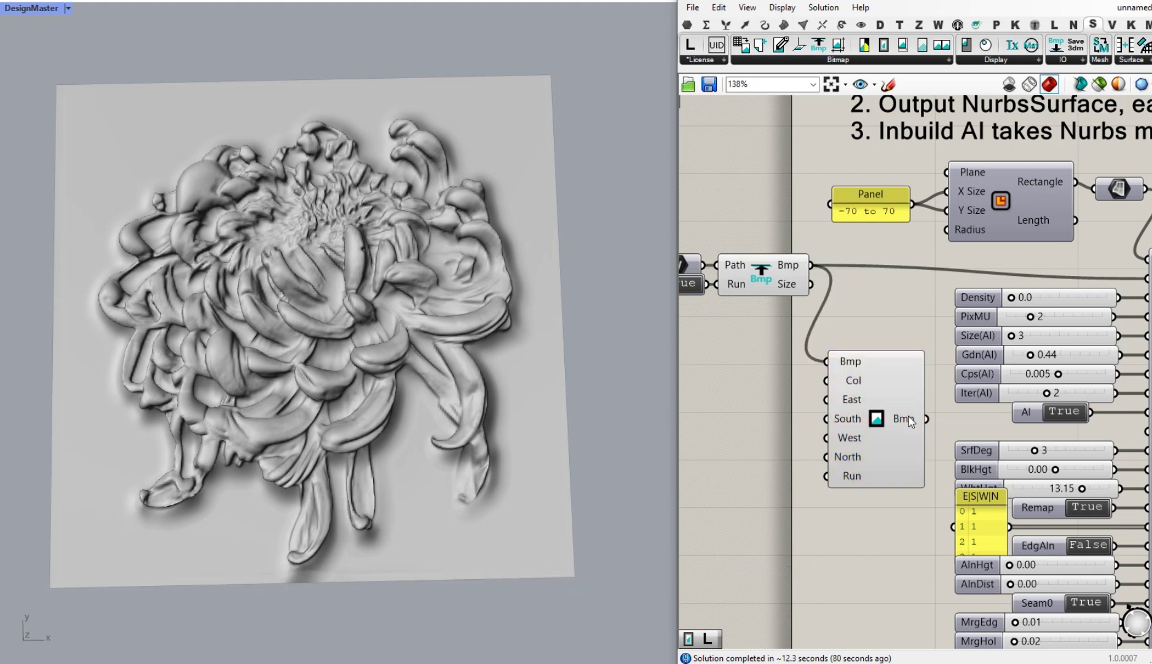
{"action": "left_click_drag", "start_coordinate": [889, 413], "coordinate": [871, 386]}
{"action": "right_click_drag", "start_coordinate": [899, 397], "coordinate": [850, 397]}
{"action": "left_click_drag", "start_coordinate": [859, 391], "coordinate": [1098, 278]}
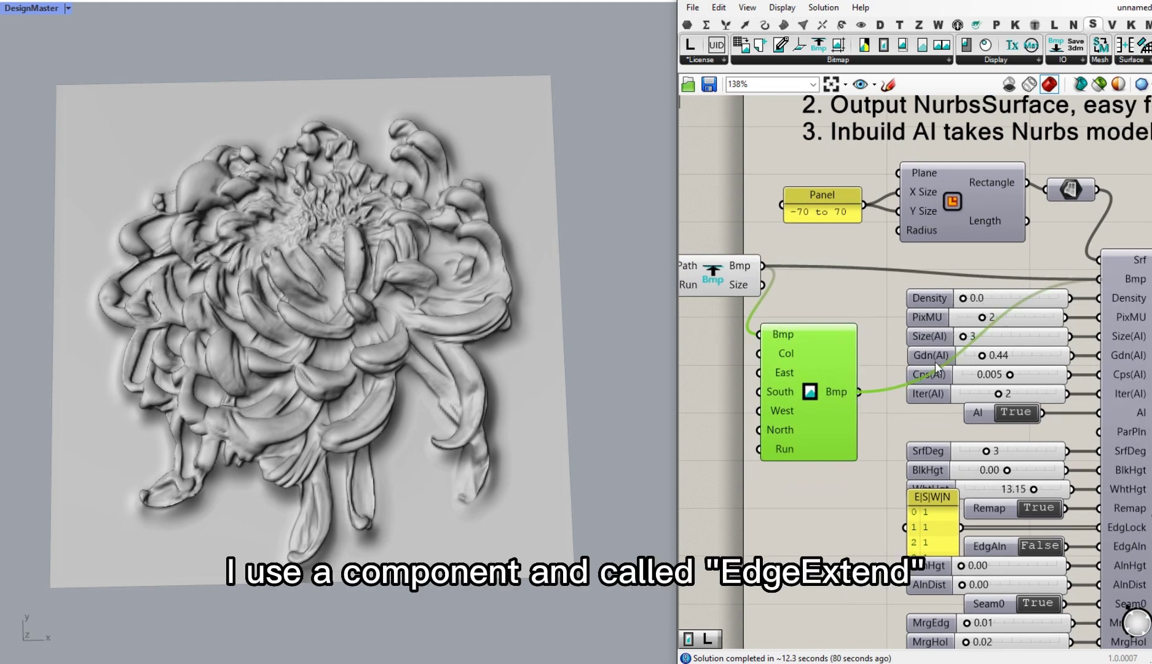
Turn off the relief's Run toggle and open BmpEdgeExtend's context menu.
{"action": "right_click", "coordinate": [812, 397]}
{"action": "right_click_drag", "start_coordinate": [890, 466], "coordinate": [878, 390]}
{"action": "left_click", "coordinate": [1021, 606]}
{"action": "scroll", "coordinate": [993, 340], "scroll_direction": "down", "scroll_amount": 3}
{"action": "scroll", "coordinate": [977, 403], "scroll_direction": "up", "scroll_amount": 2}
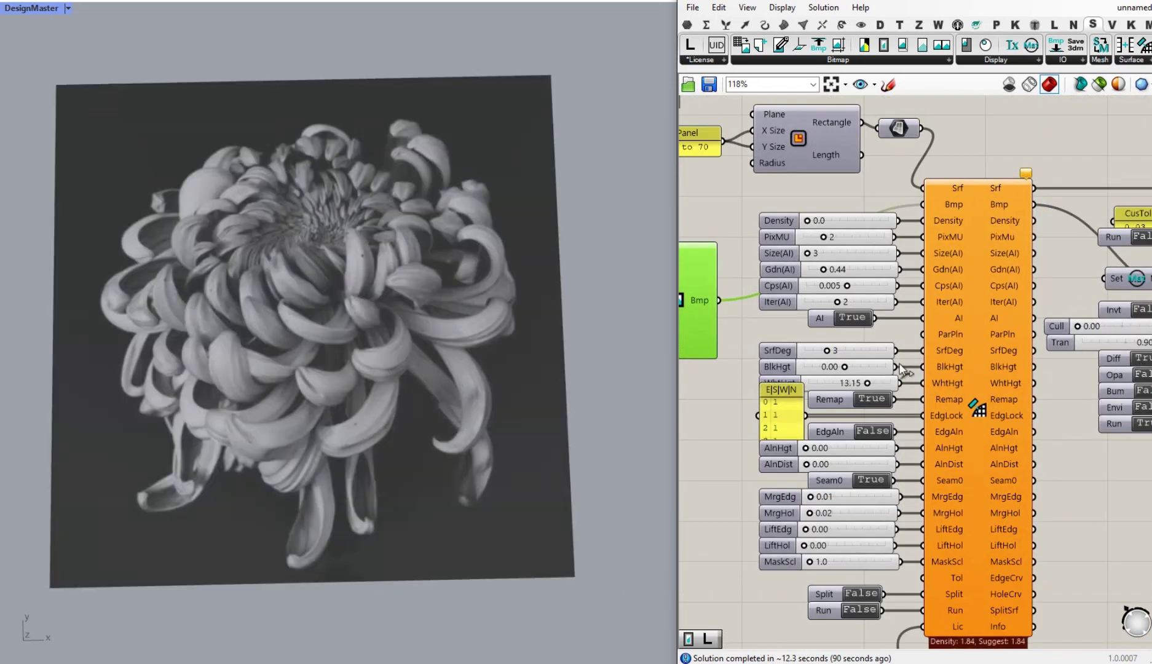
{"action": "right_click_drag", "start_coordinate": [697, 308], "coordinate": [889, 344]}
{"action": "right_click", "coordinate": [870, 338]}
Auto-set up BmpEdgeExtend, enable it, and extend the south edge to 0.16 with east at 0.00.
{"action": "left_click", "coordinate": [938, 416]}
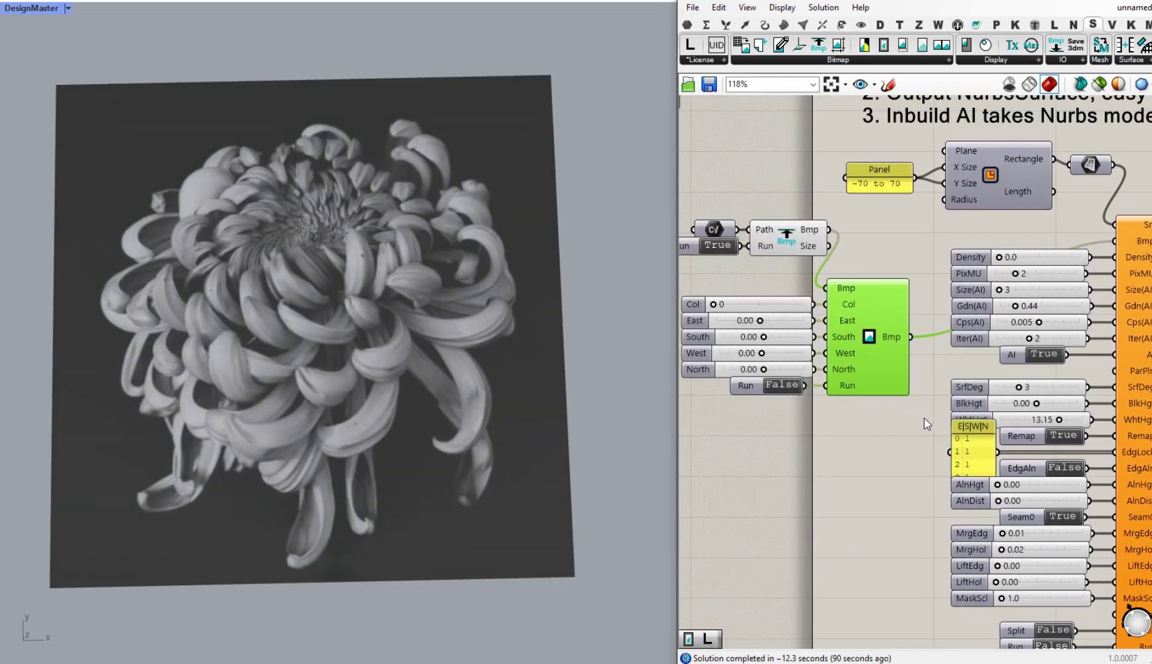
{"action": "scroll", "coordinate": [761, 369], "scroll_direction": "up", "scroll_amount": 2}
{"action": "left_click", "coordinate": [783, 396]}
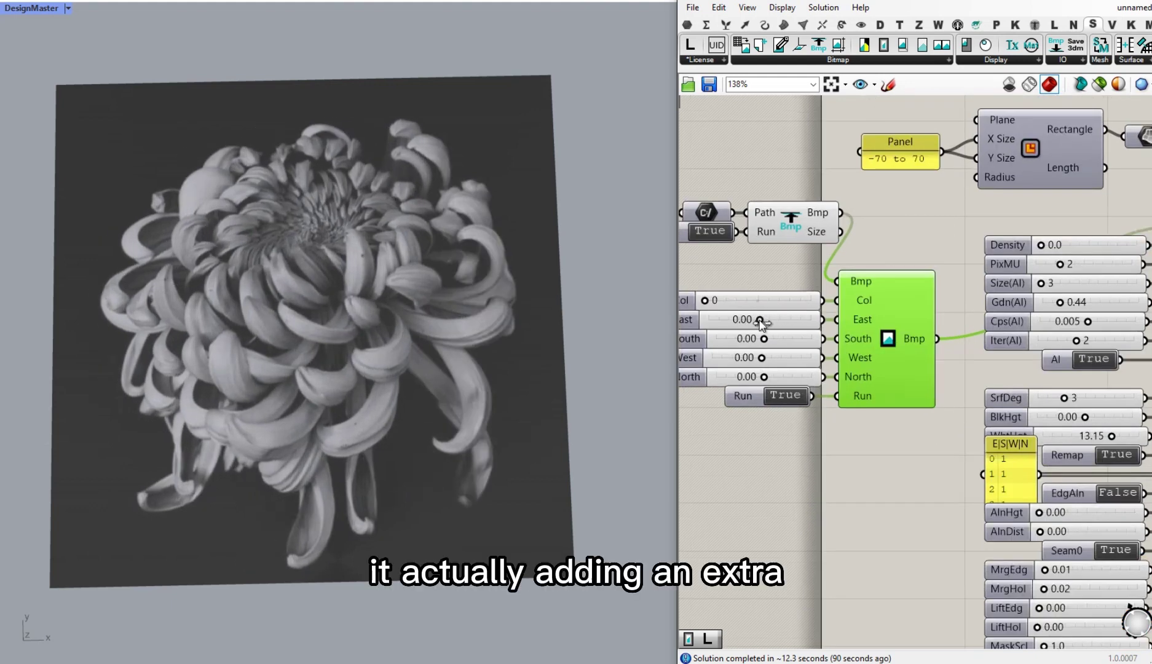
{"action": "left_click_drag", "start_coordinate": [762, 321], "coordinate": [770, 321]}
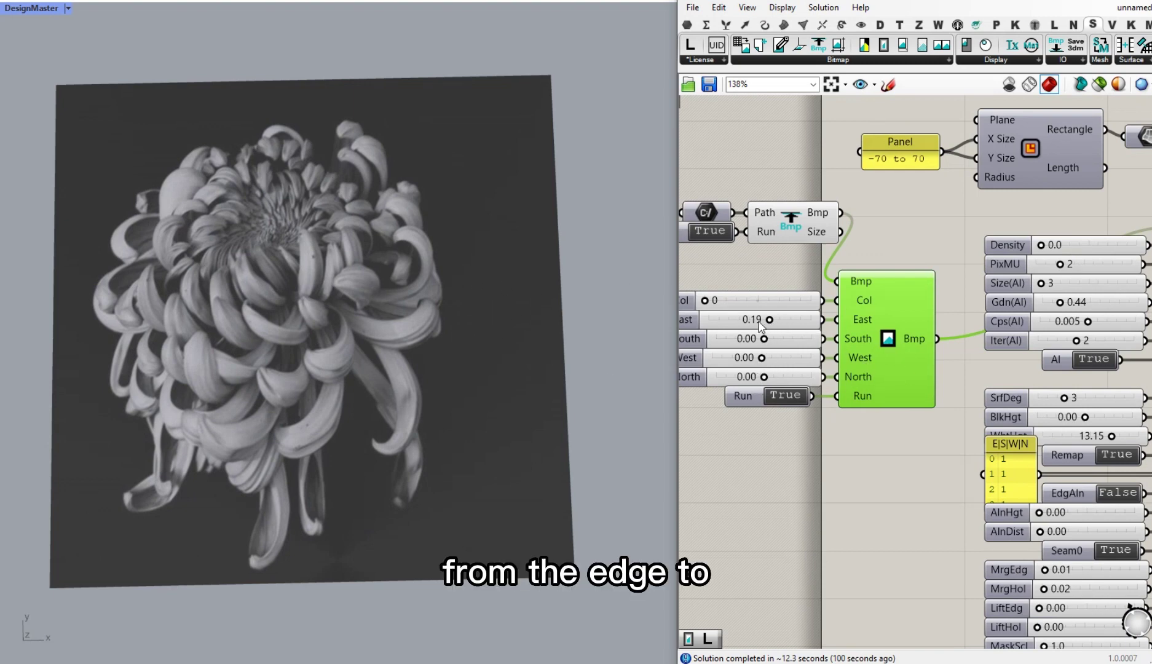
{"action": "left_click_drag", "start_coordinate": [769, 319], "coordinate": [761, 320]}
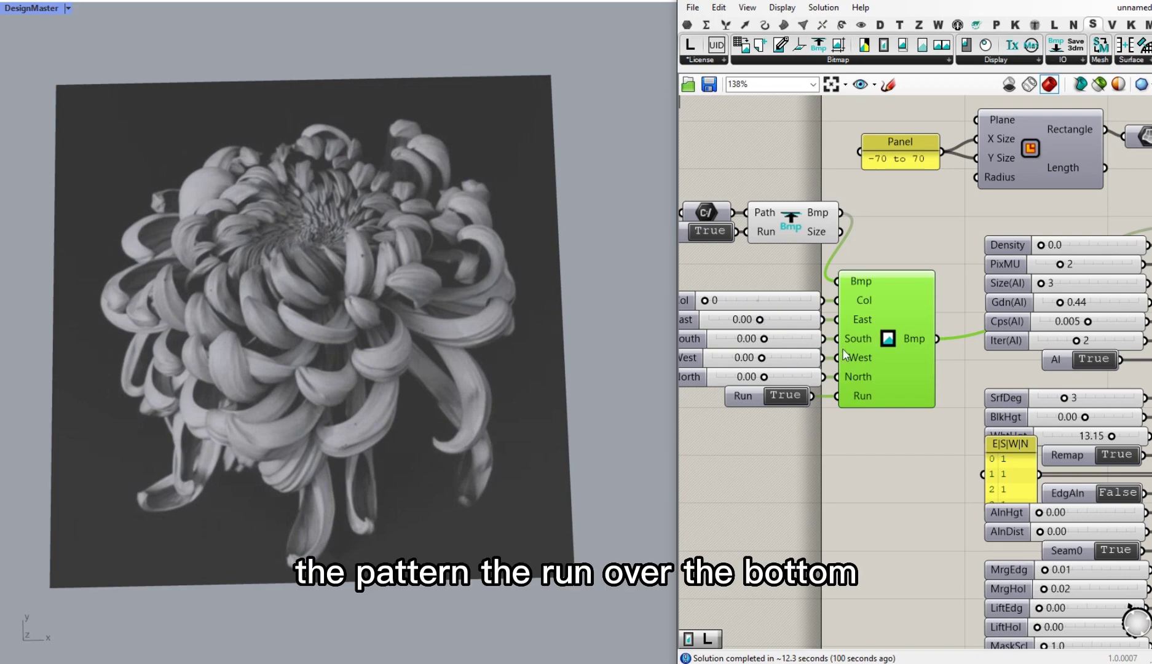
{"action": "mouse_move", "coordinate": [765, 340]}
{"action": "left_mouse_down"}
{"action": "mouse_move", "coordinate": [789, 339]}
{"action": "mouse_move", "coordinate": [777, 342]}
{"action": "left_mouse_up"}
Set the relief's Run toggle to True to generate the flower relief.
{"action": "scroll", "coordinate": [772, 341], "scroll_direction": "up", "scroll_amount": 5}
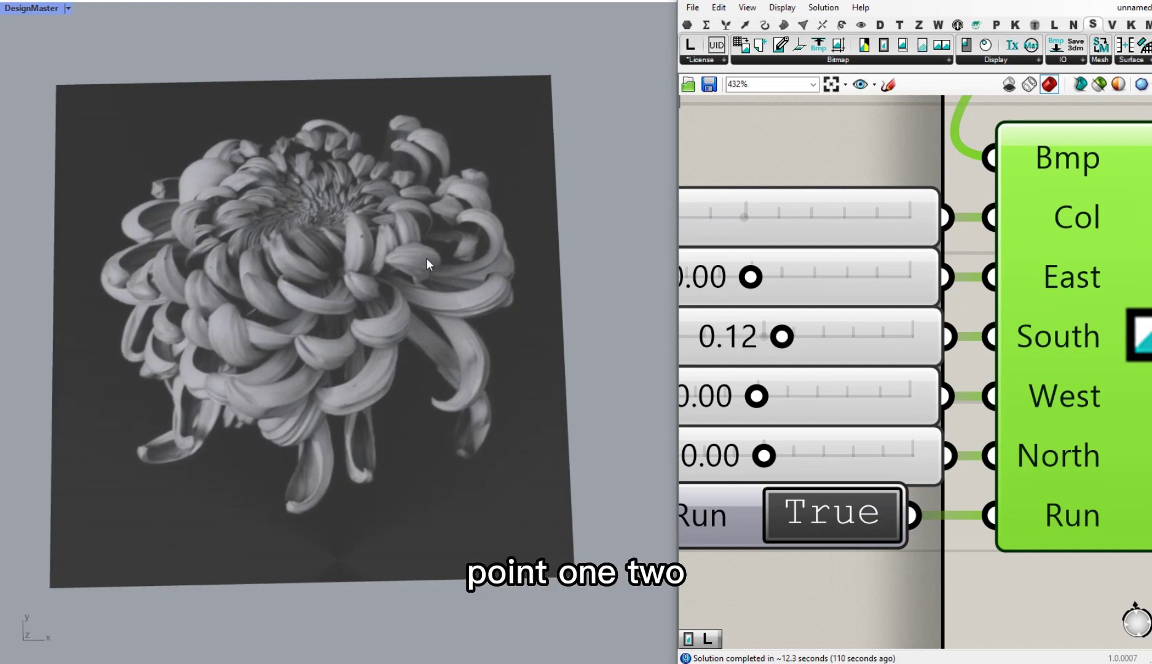
{"action": "scroll", "coordinate": [805, 380], "scroll_direction": "down", "scroll_amount": 6}
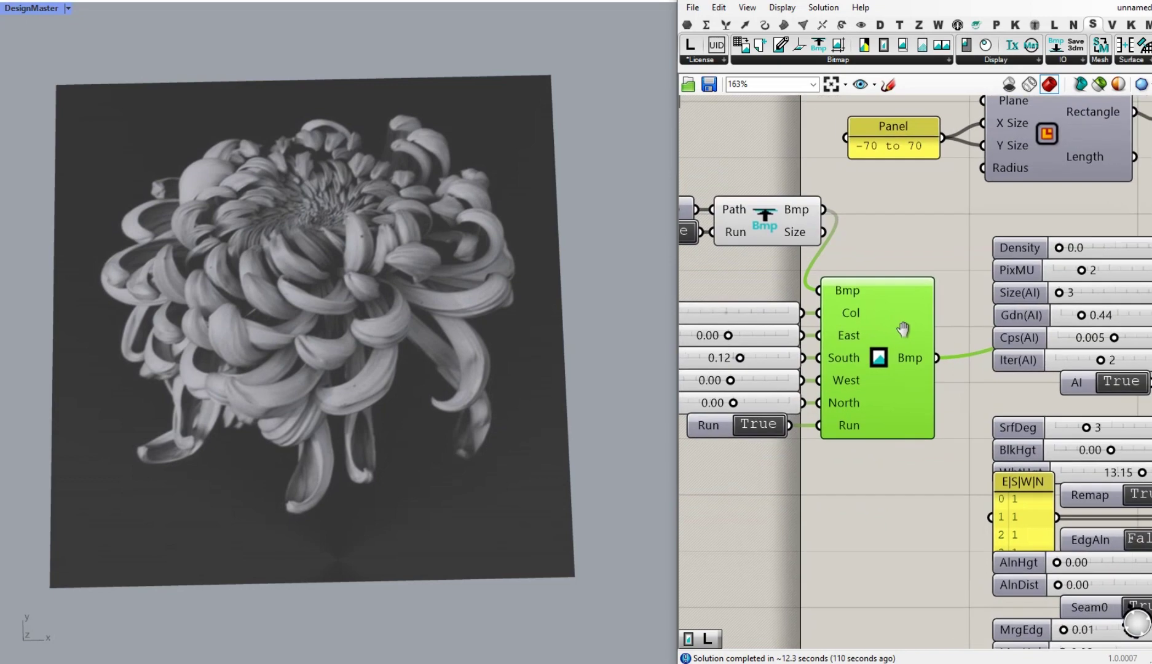
{"action": "right_click_drag", "start_coordinate": [1024, 356], "coordinate": [927, 244]}
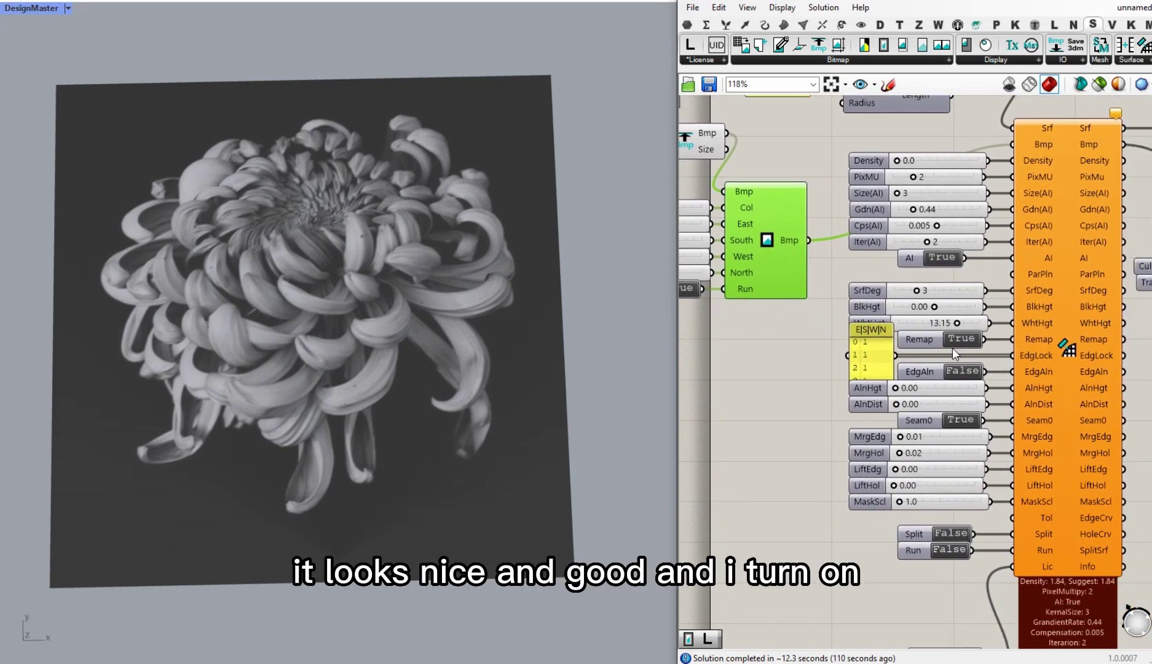
{"action": "double_click", "coordinate": [949, 549]}
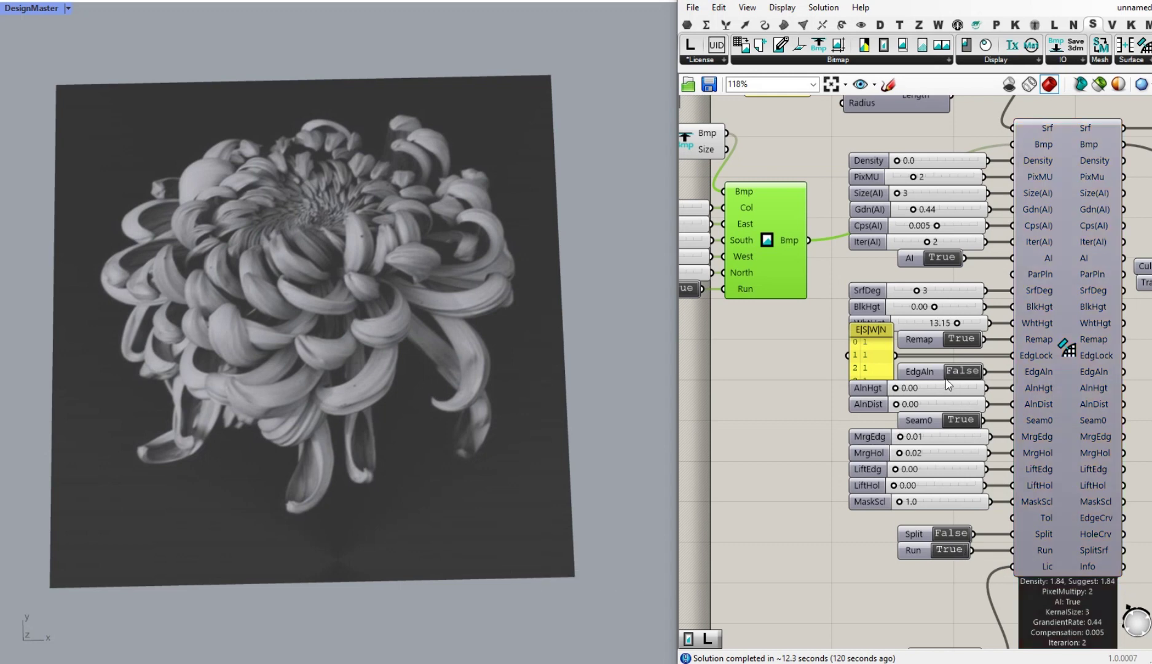
{"action": "right_click_drag", "start_coordinate": [461, 272], "coordinate": [494, 288]}
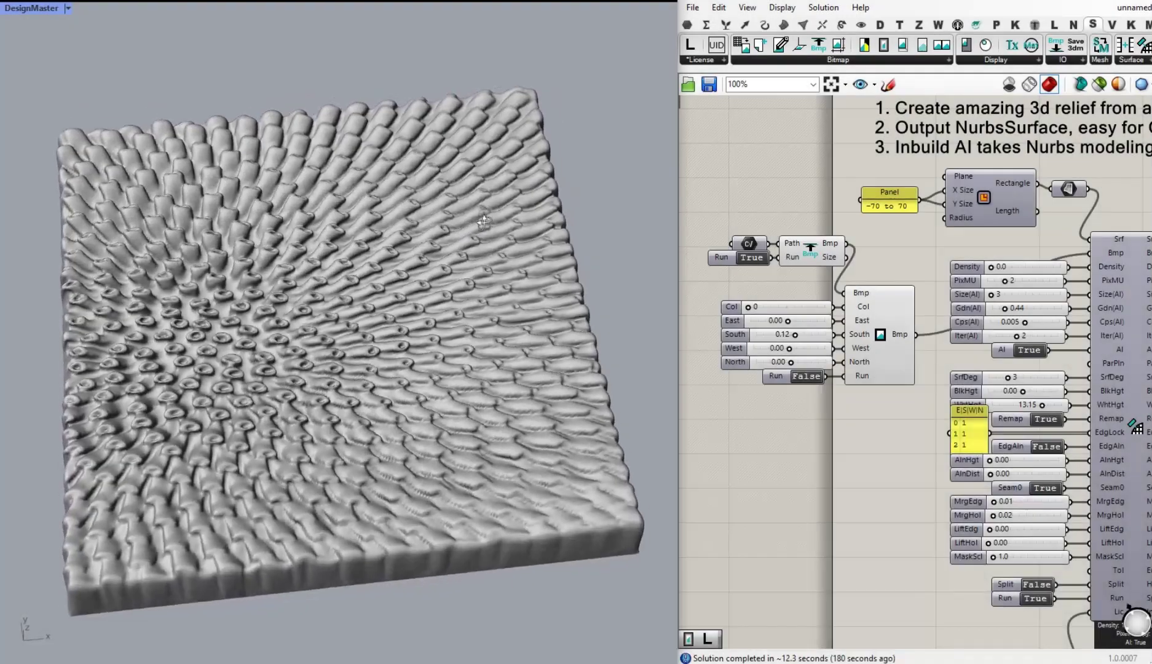
{"action": "right_click_drag", "start_coordinate": [483, 222], "coordinate": [503, 207]}
{"action": "scroll", "coordinate": [144, 337], "scroll_direction": "up", "scroll_amount": 10}
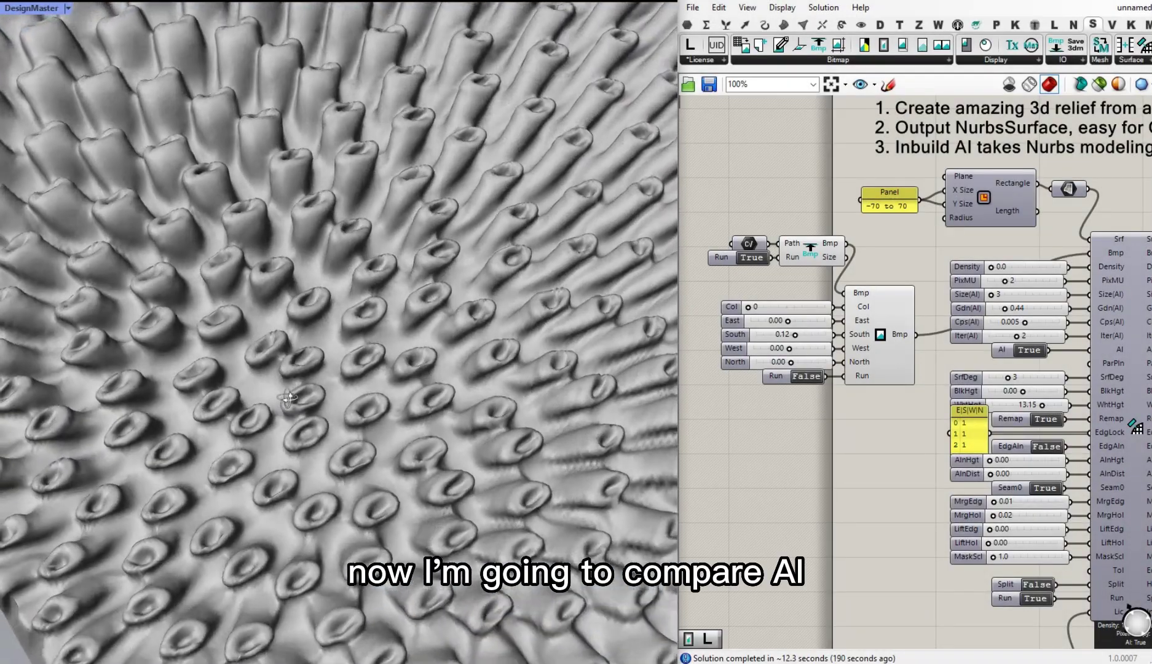
{"action": "right_click_drag", "start_coordinate": [289, 399], "coordinate": [267, 302]}
{"action": "scroll", "coordinate": [250, 270], "scroll_direction": "down", "scroll_amount": 4}
{"action": "scroll", "coordinate": [251, 270], "scroll_direction": "down", "scroll_amount": 3}
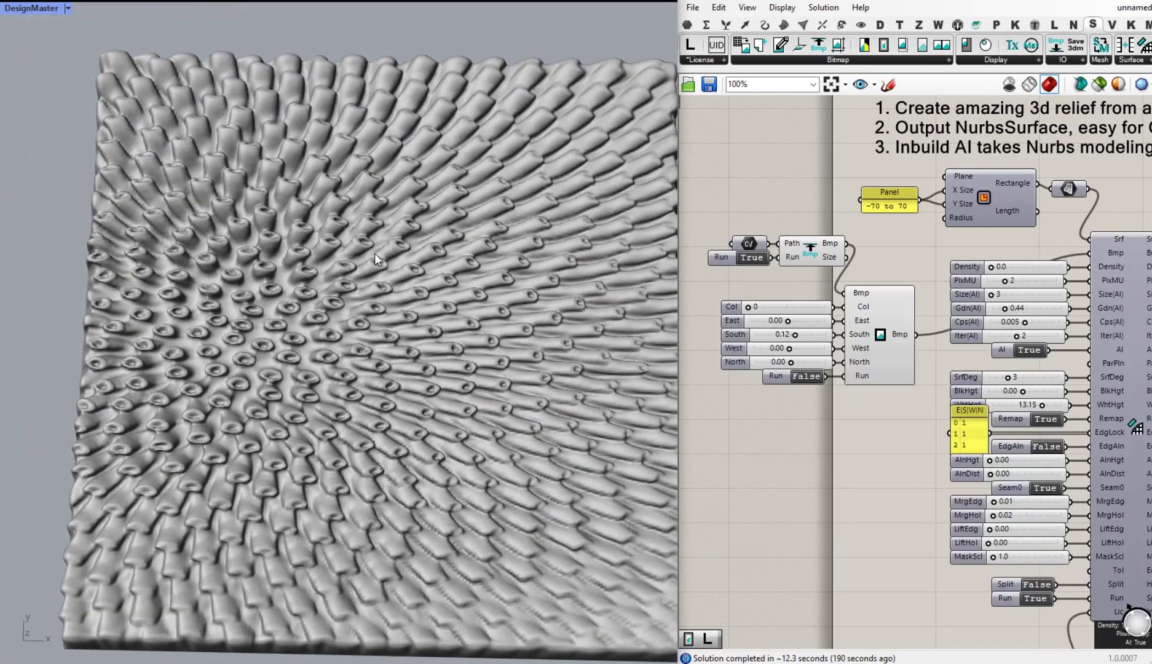
{"action": "right_click_drag", "start_coordinate": [1020, 355], "coordinate": [886, 339]}
{"action": "scroll", "coordinate": [886, 339], "scroll_direction": "up", "scroll_amount": 1}
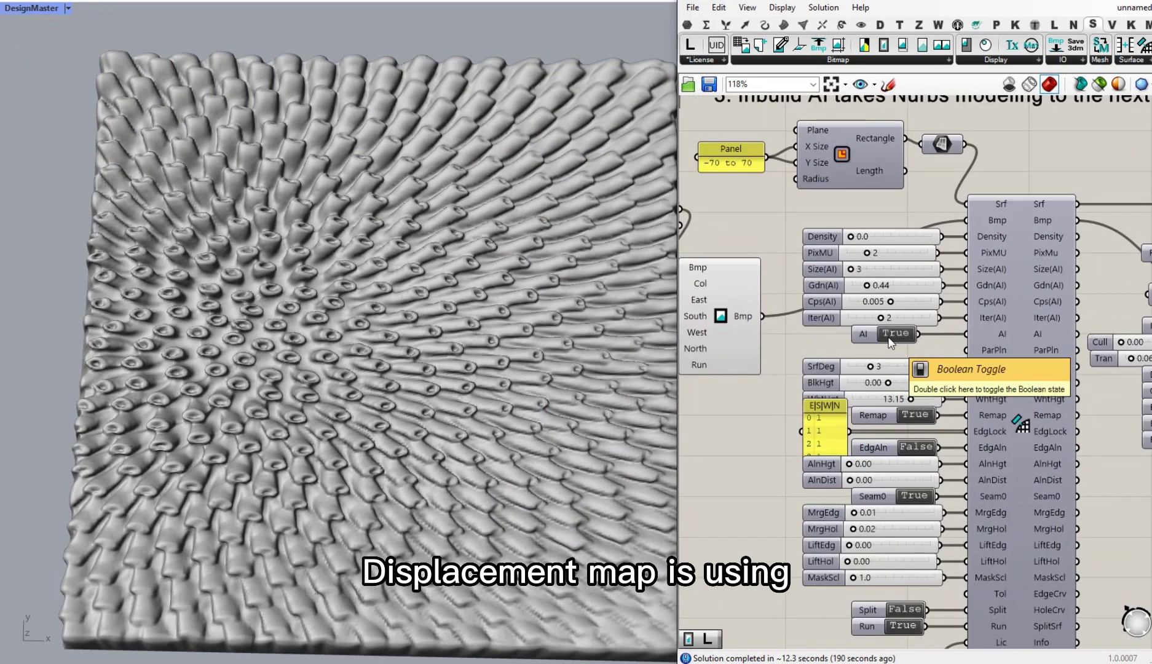
{"action": "right_click_drag", "start_coordinate": [418, 408], "coordinate": [429, 261]}
{"action": "right_click_drag", "start_coordinate": [332, 213], "coordinate": [418, 288]}
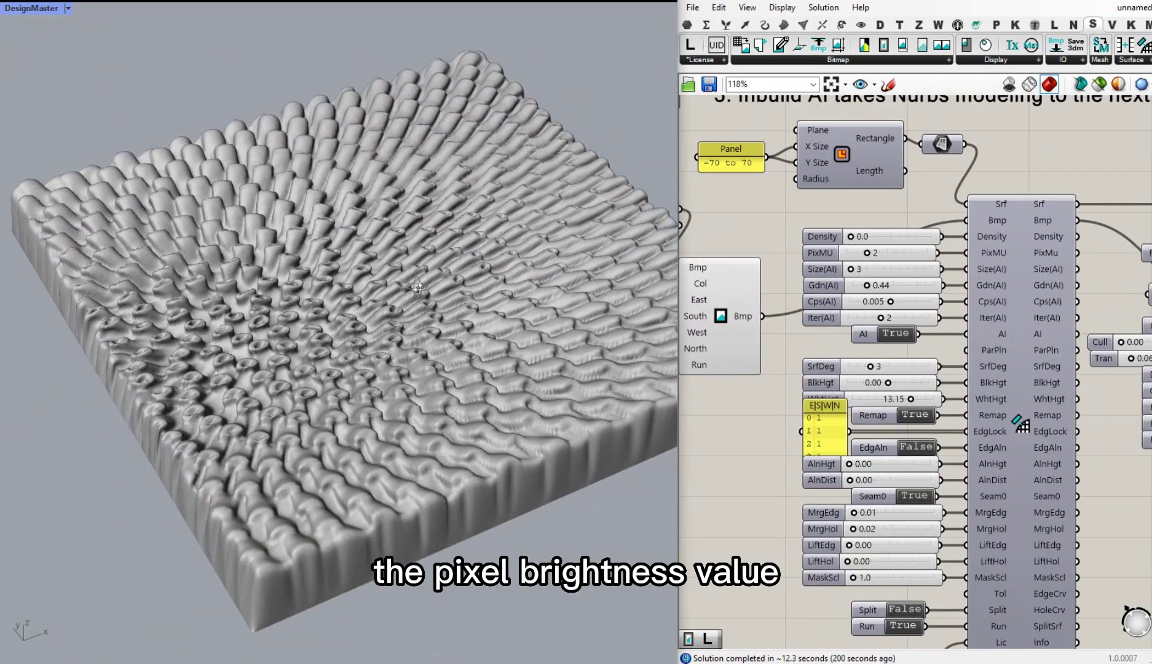
{"action": "double_click", "coordinate": [896, 333]}
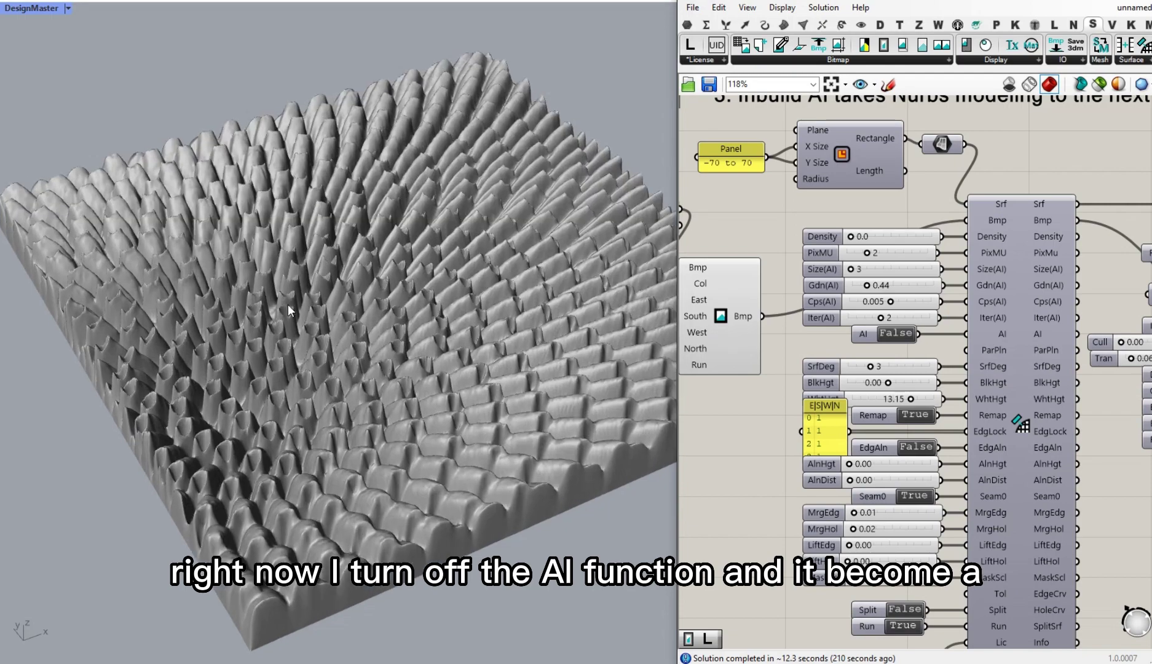
{"action": "scroll", "coordinate": [287, 304], "scroll_direction": "up", "scroll_amount": 4}
{"action": "mouse_move", "coordinate": [288, 304]}
{"action": "right_mouse_down"}
{"action": "mouse_move", "coordinate": [386, 300]}
{"action": "mouse_move", "coordinate": [352, 311]}
{"action": "mouse_move", "coordinate": [338, 332]}
{"action": "mouse_move", "coordinate": [341, 394]}
{"action": "mouse_move", "coordinate": [341, 300]}
{"action": "mouse_move", "coordinate": [355, 299]}
{"action": "mouse_move", "coordinate": [369, 352]}
{"action": "right_mouse_up"}
{"action": "scroll", "coordinate": [355, 317], "scroll_direction": "up", "scroll_amount": 4}
{"action": "right_click_drag", "start_coordinate": [387, 397], "coordinate": [400, 354]}
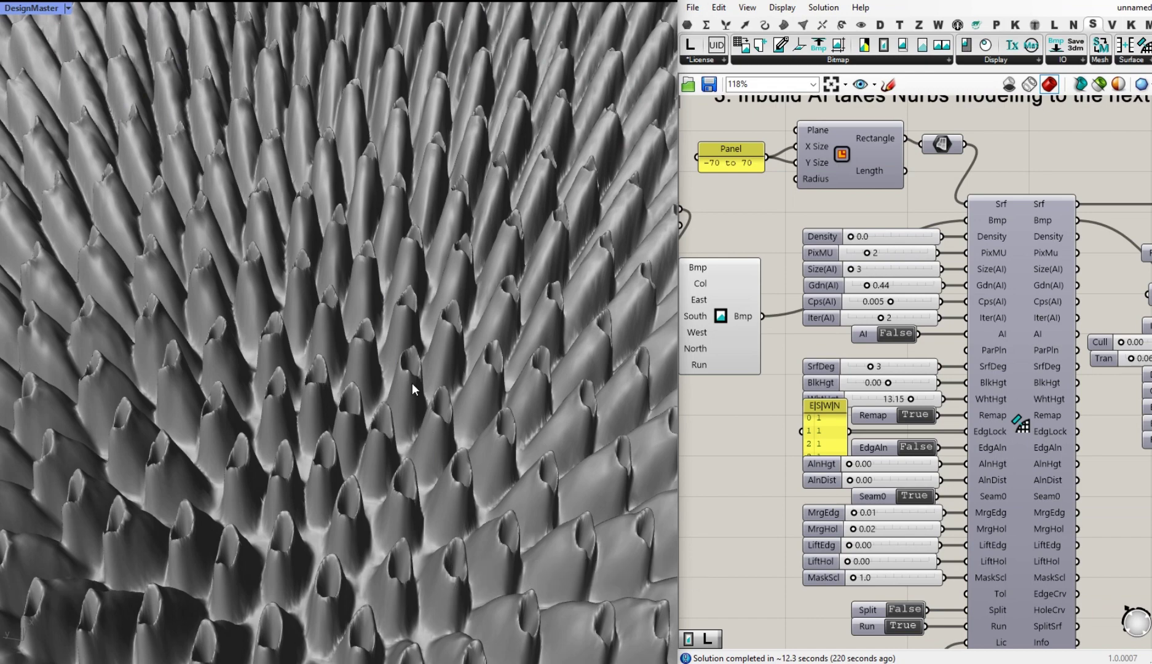
{"action": "right_click_drag", "start_coordinate": [412, 402], "coordinate": [386, 352]}
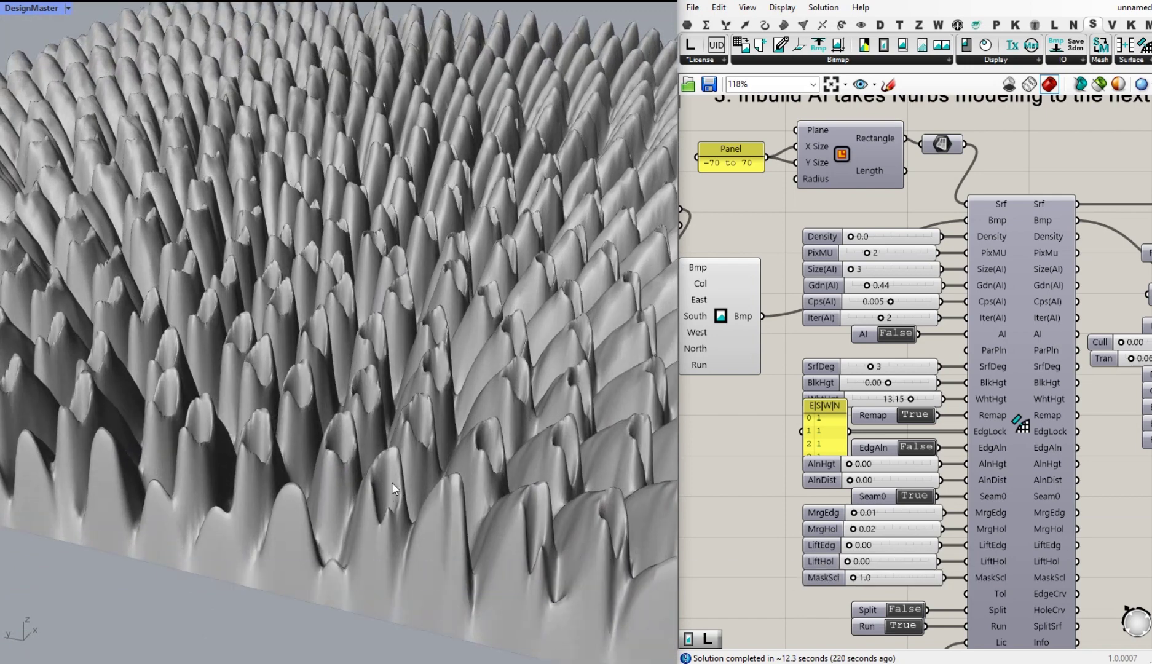
{"action": "right_click_drag", "start_coordinate": [451, 431], "coordinate": [453, 381]}
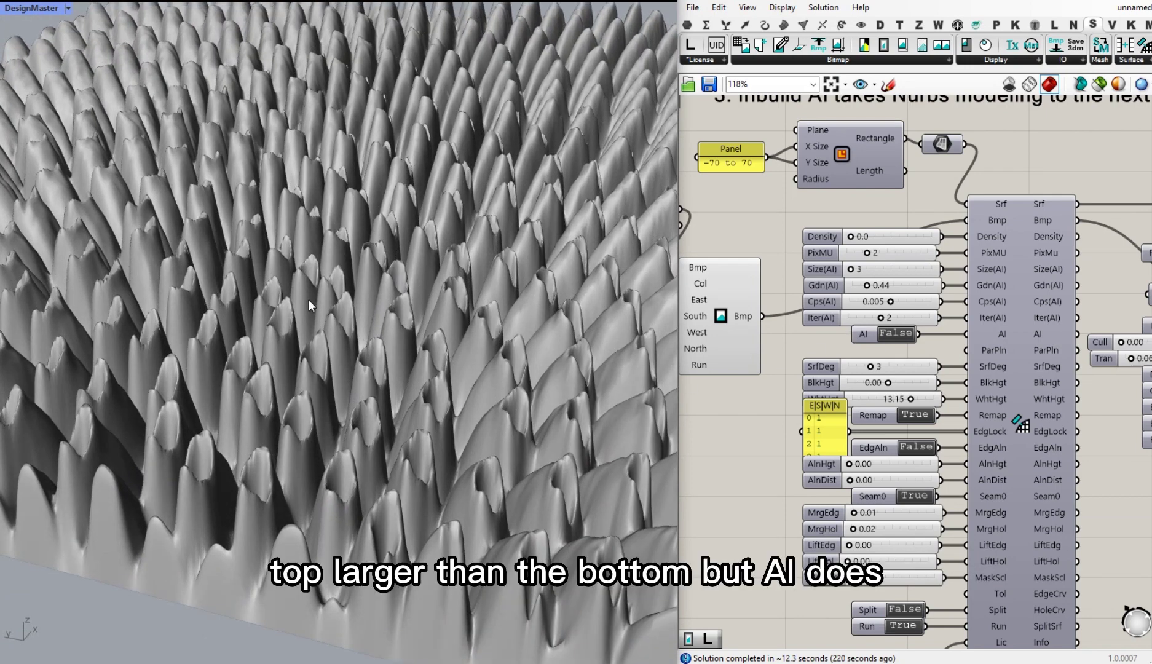
{"action": "double_click", "coordinate": [896, 334]}
{"action": "right_click_drag", "start_coordinate": [537, 324], "coordinate": [467, 205]}
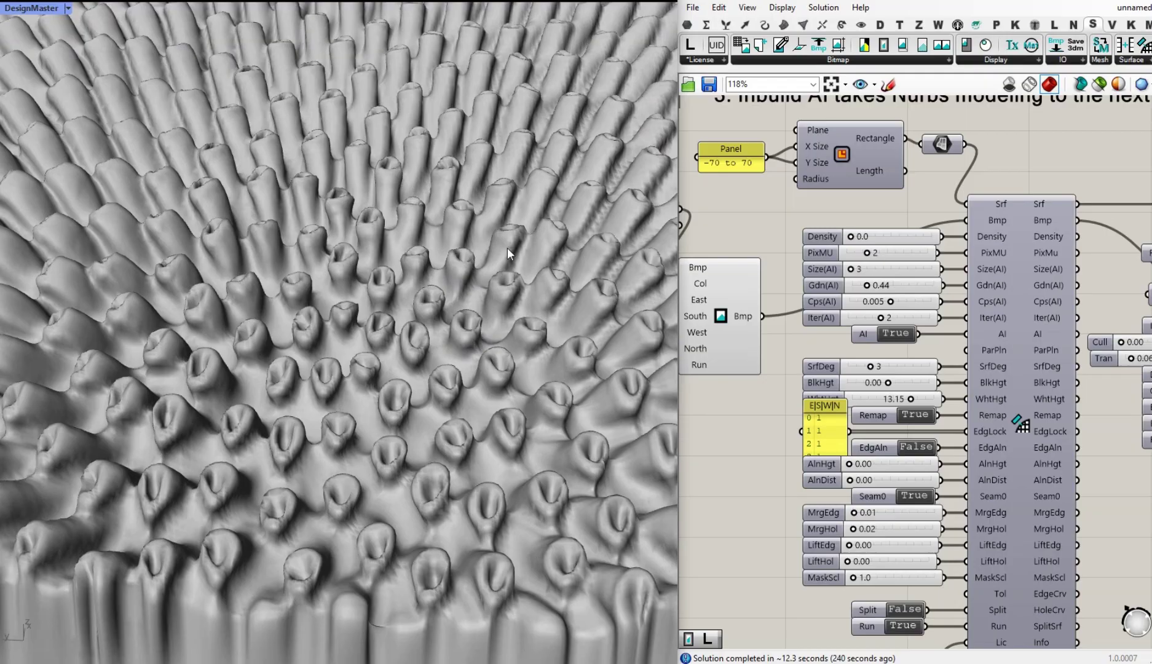
Set Density to 1 and raise Gdn(AI) from 0.44 to 0.94.
{"action": "right_click_drag", "start_coordinate": [507, 248], "coordinate": [470, 270]}
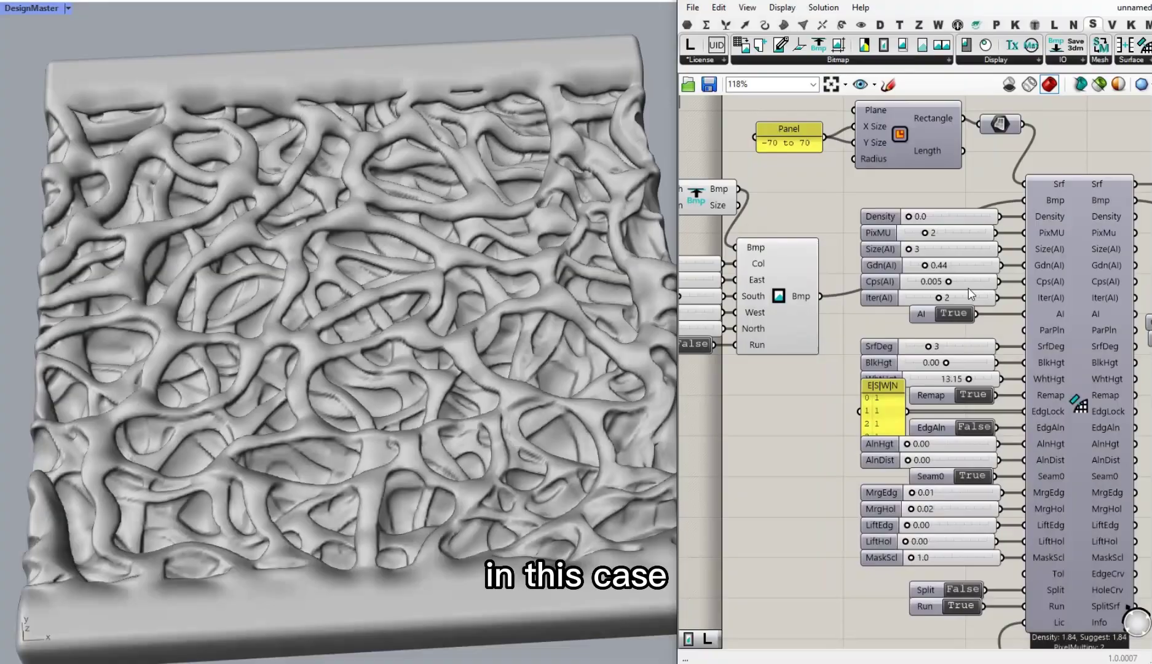
{"action": "right_click_drag", "start_coordinate": [970, 294], "coordinate": [915, 261]}
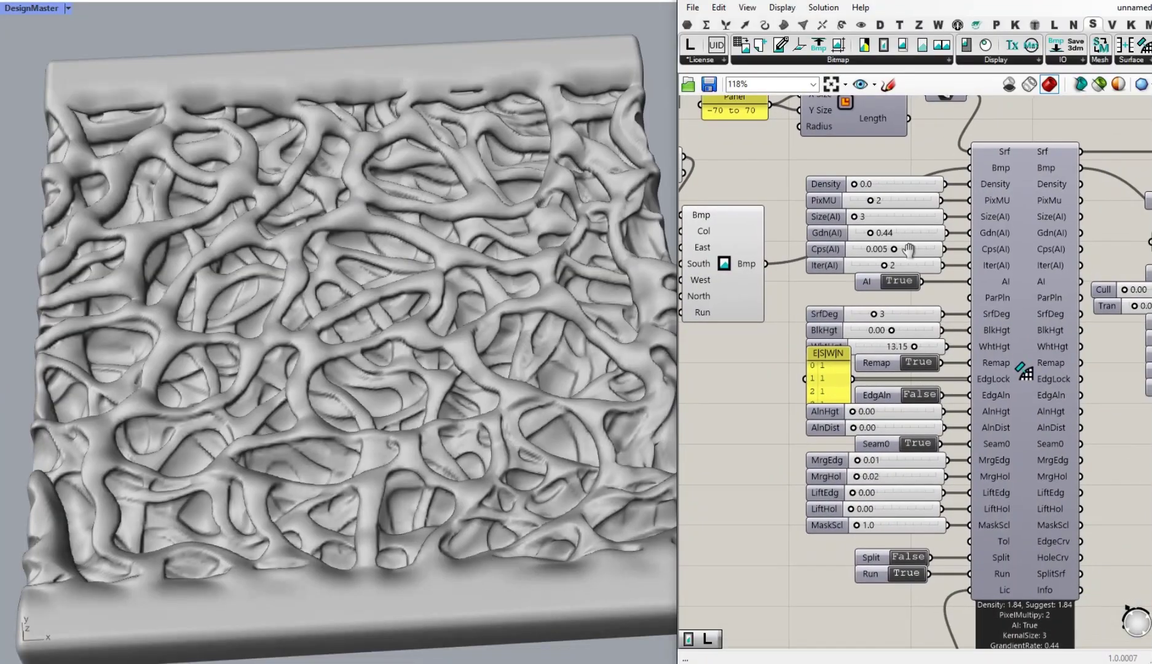
{"action": "double_click", "coordinate": [895, 185]}
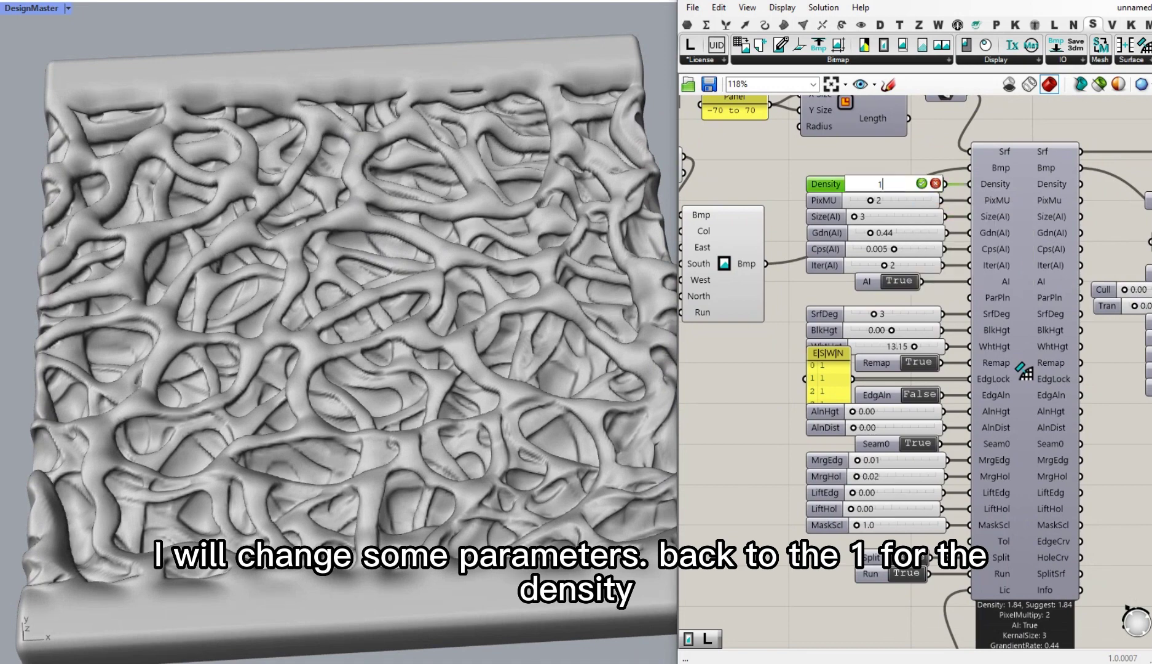
{"action": "key", "text": "Return"}
{"action": "scroll", "coordinate": [888, 222], "scroll_direction": "up", "scroll_amount": 2}
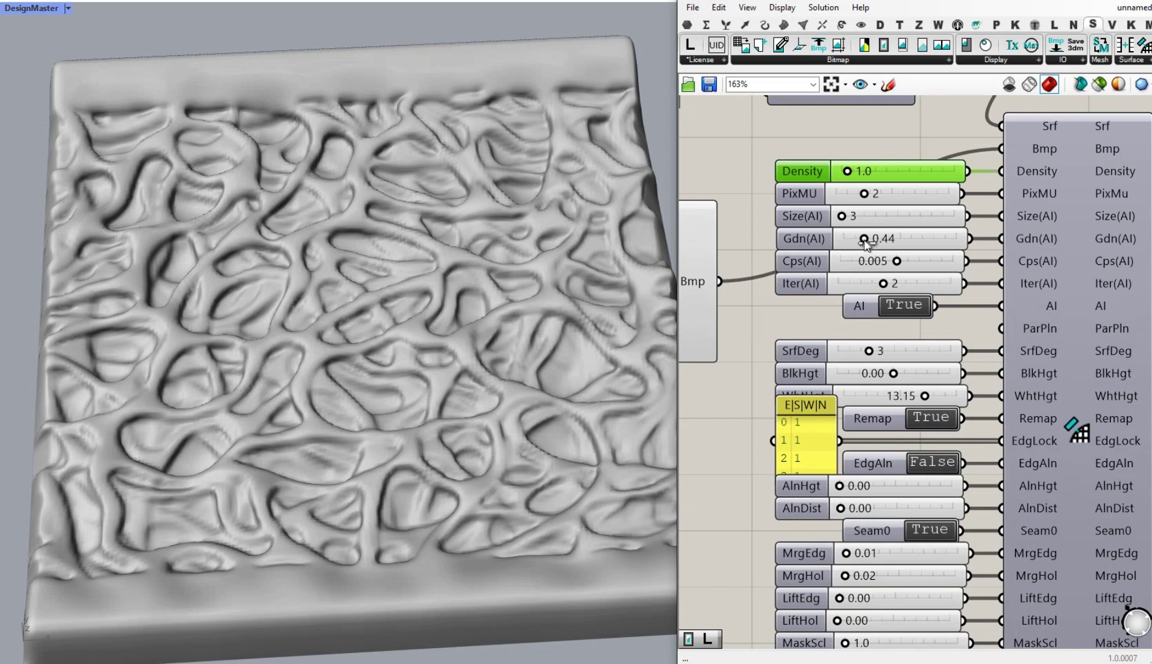
{"action": "left_click_drag", "start_coordinate": [863, 239], "coordinate": [895, 242]}
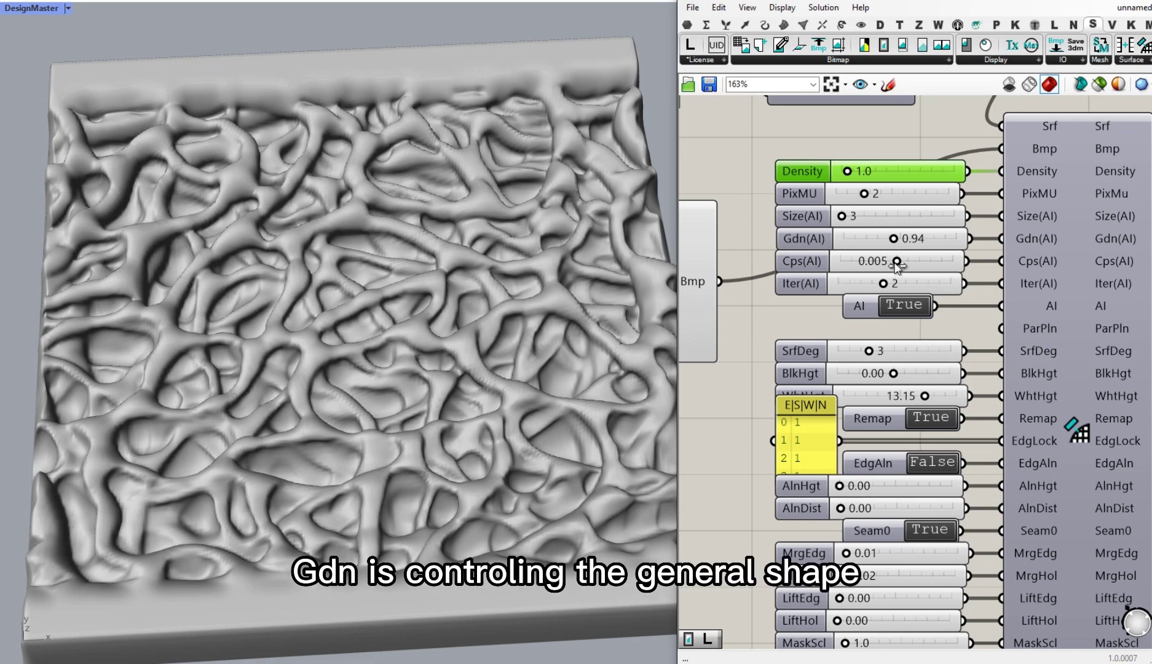
{"action": "mouse_move", "coordinate": [621, 266]}
{"action": "right_mouse_down"}
{"action": "mouse_move", "coordinate": [607, 329]}
{"action": "mouse_move", "coordinate": [608, 252]}
{"action": "mouse_move", "coordinate": [611, 267]}
{"action": "right_mouse_up"}
Set Density to 0 and orbit to inspect the thicker tube relief.
{"action": "double_click", "coordinate": [891, 167]}
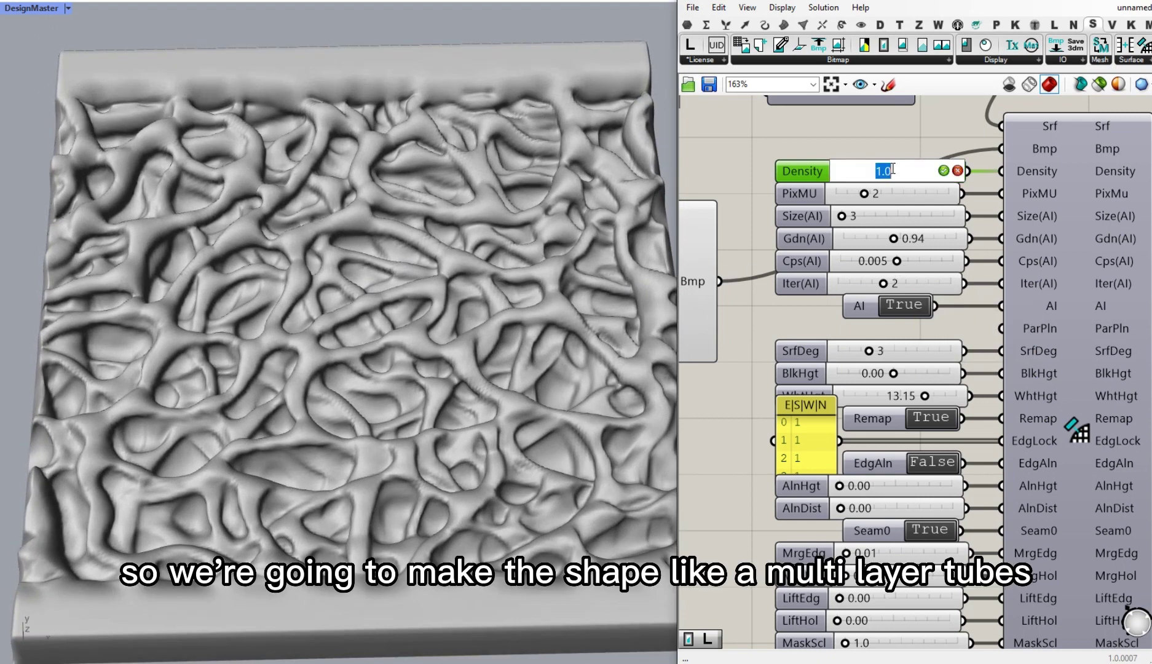
{"action": "type", "text": "0"}
{"action": "key", "text": "Return"}
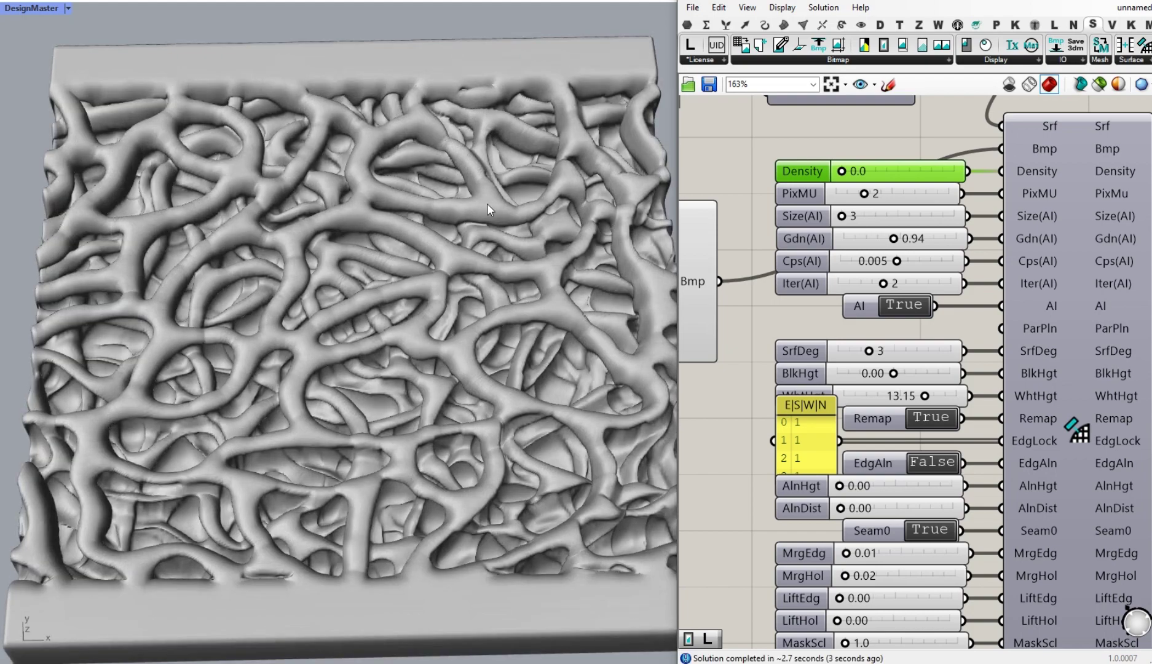
{"action": "scroll", "coordinate": [241, 317], "scroll_direction": "up", "scroll_amount": 4}
{"action": "right_click_drag", "start_coordinate": [241, 317], "coordinate": [376, 289]}
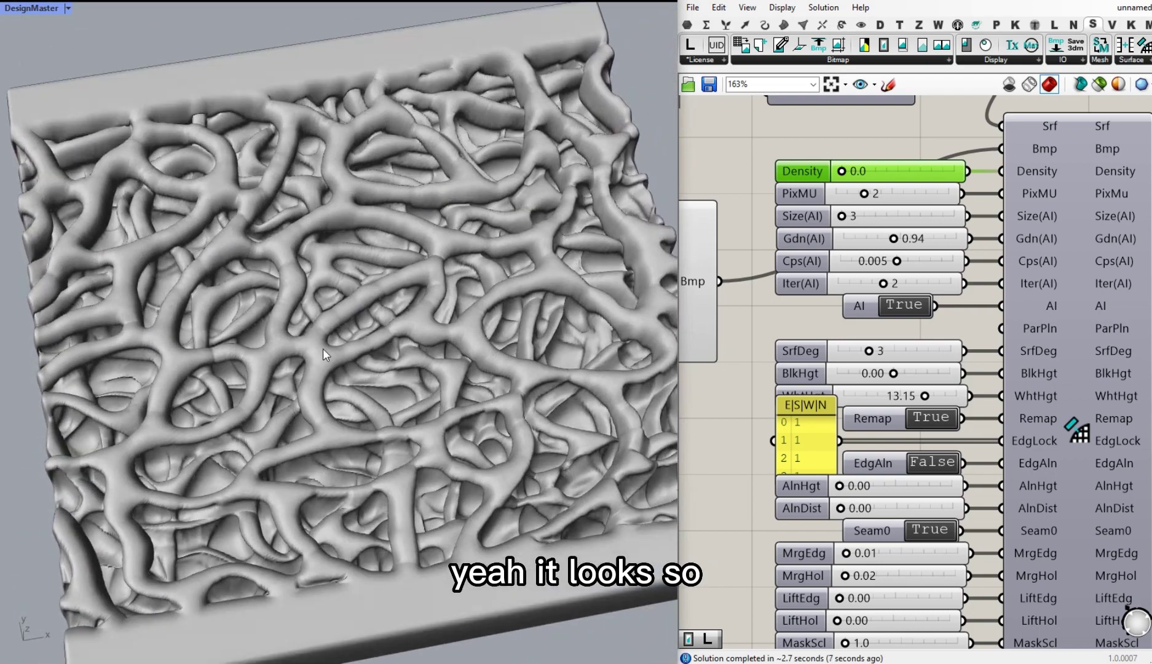
{"action": "right_click_drag", "start_coordinate": [339, 352], "coordinate": [348, 437]}
{"action": "right_click_drag", "start_coordinate": [334, 334], "coordinate": [367, 377]}
{"action": "right_click_drag", "start_coordinate": [802, 389], "coordinate": [817, 227]}
{"action": "scroll", "coordinate": [818, 226], "scroll_direction": "down", "scroll_amount": 1}
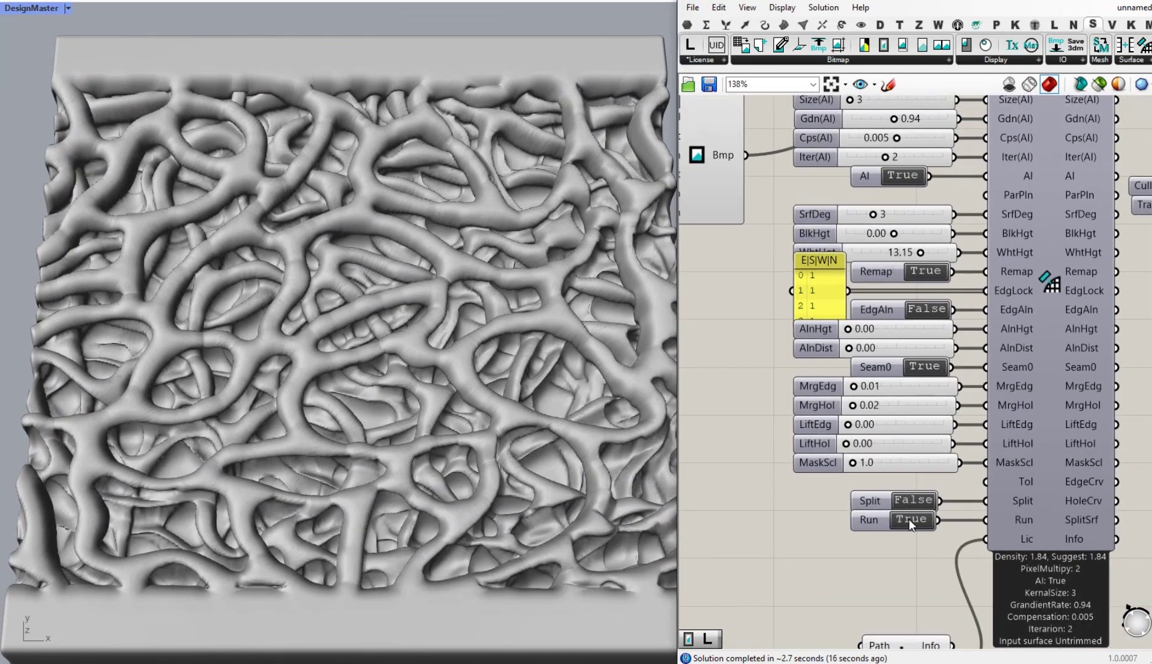
Switch the relief's Run off and raise material transparency from 0.81 to 0.89.
{"action": "double_click", "coordinate": [909, 518]}
{"action": "scroll", "coordinate": [751, 355], "scroll_direction": "down", "scroll_amount": 3}
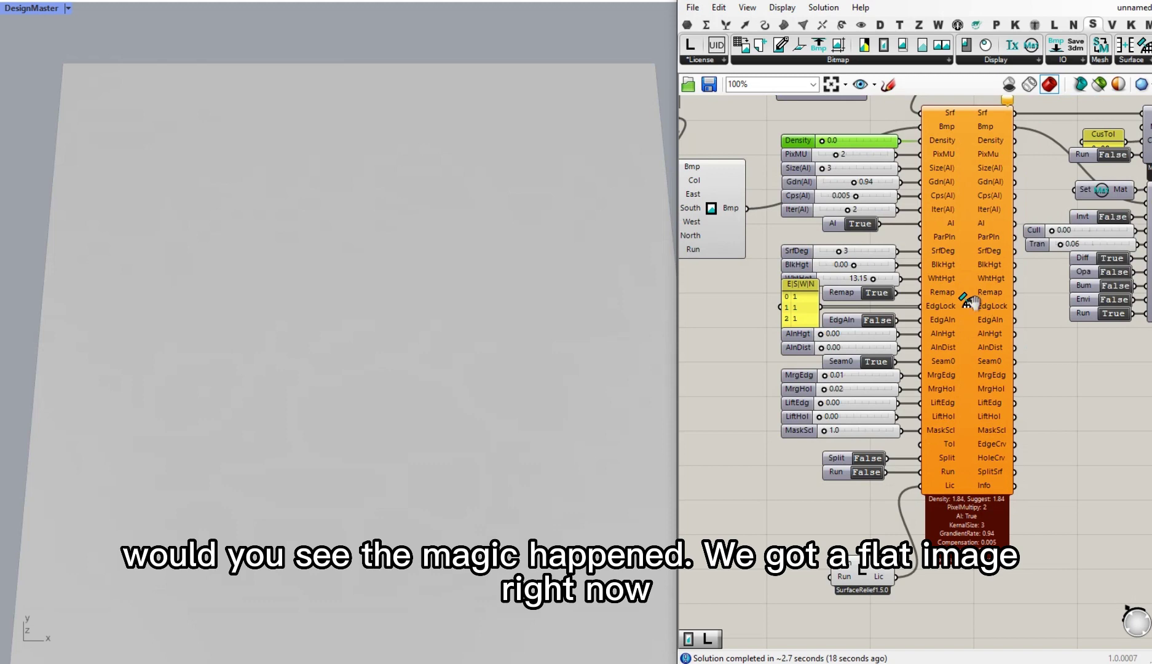
{"action": "right_click_drag", "start_coordinate": [1045, 263], "coordinate": [996, 275]}
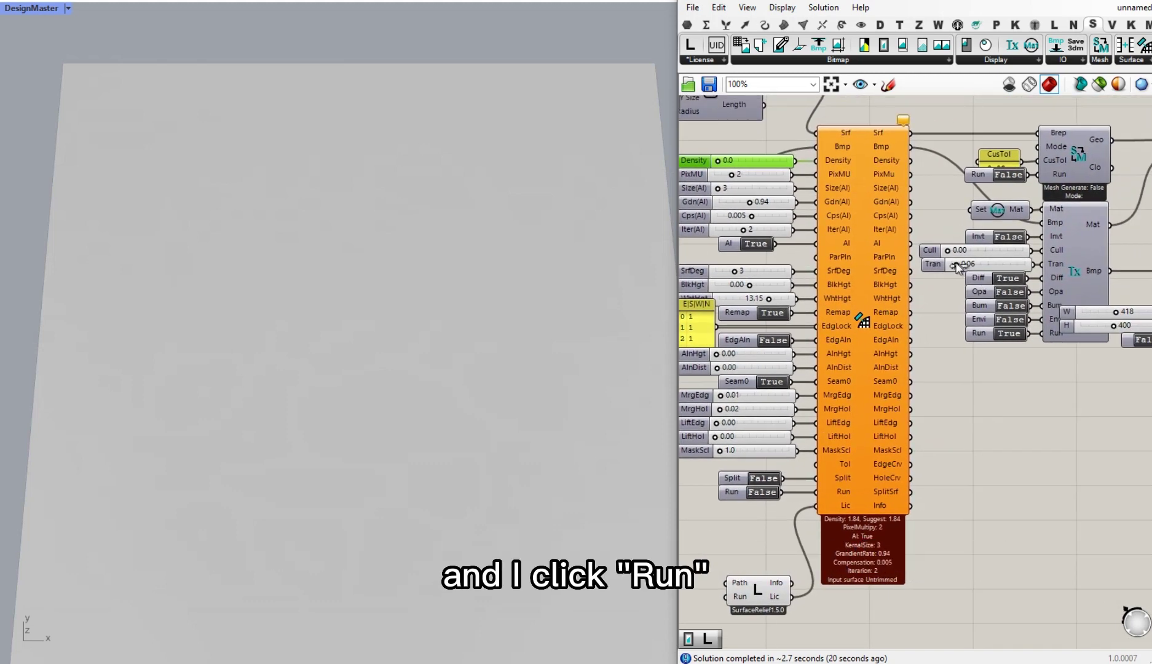
{"action": "left_click_drag", "start_coordinate": [1021, 264], "coordinate": [1016, 263]}
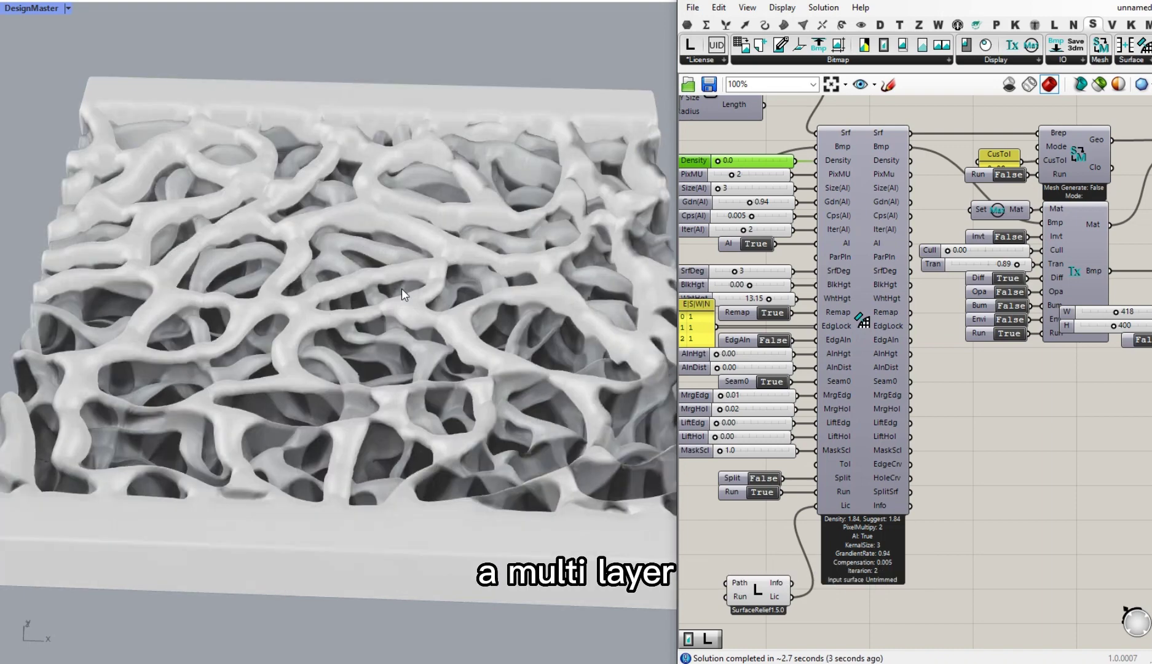
{"action": "right_click_drag", "start_coordinate": [401, 288], "coordinate": [397, 354]}
Review the plugin's feature notes and start choosing a new source image for the relief.
{"action": "right_click", "coordinate": [394, 350]}
{"action": "left_click", "coordinate": [566, 306]}
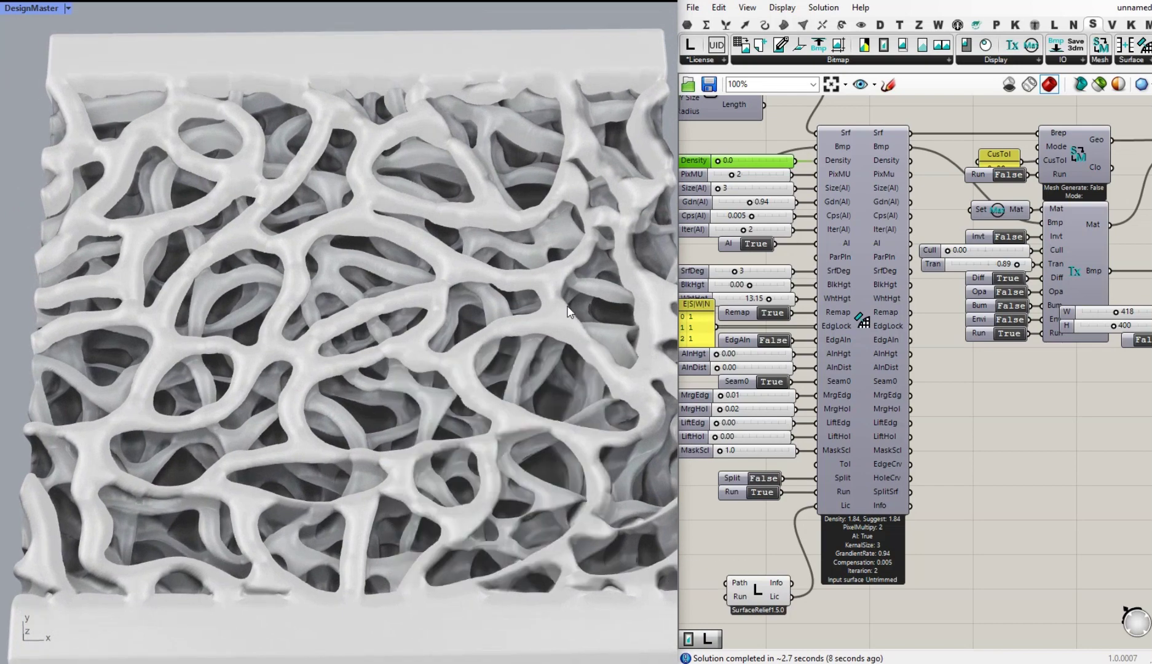
{"action": "right_click_drag", "start_coordinate": [747, 273], "coordinate": [922, 382]}
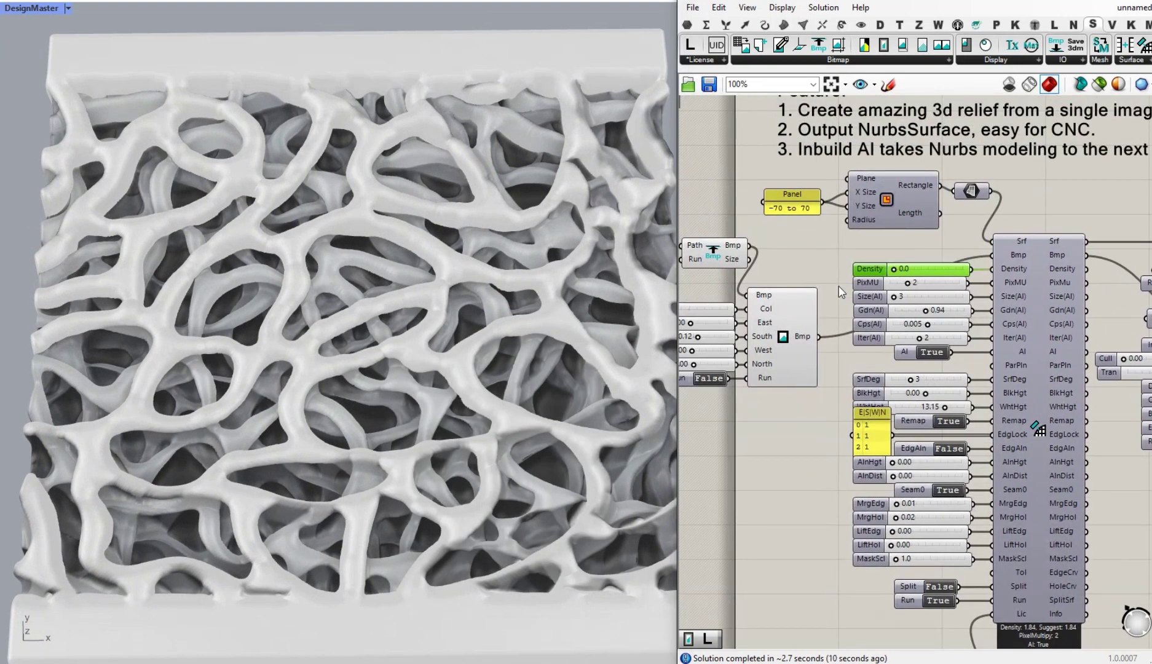
{"action": "right_click_drag", "start_coordinate": [793, 258], "coordinate": [831, 316]}
{"action": "right_click_drag", "start_coordinate": [484, 276], "coordinate": [484, 320]}
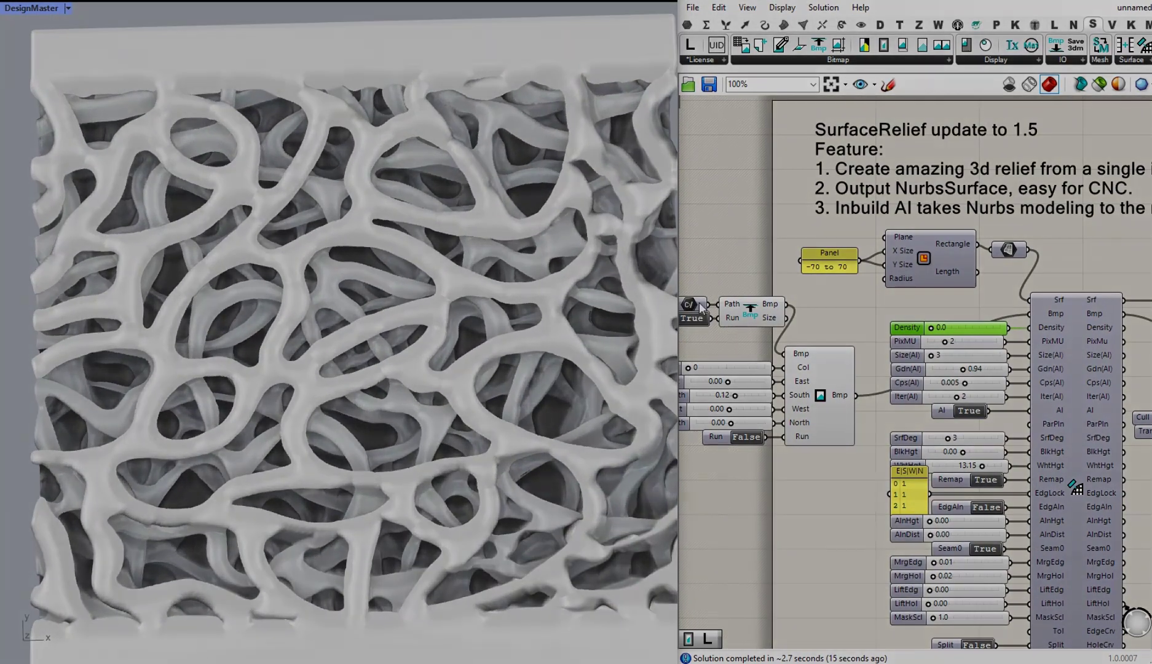
{"action": "right_click", "coordinate": [700, 305]}
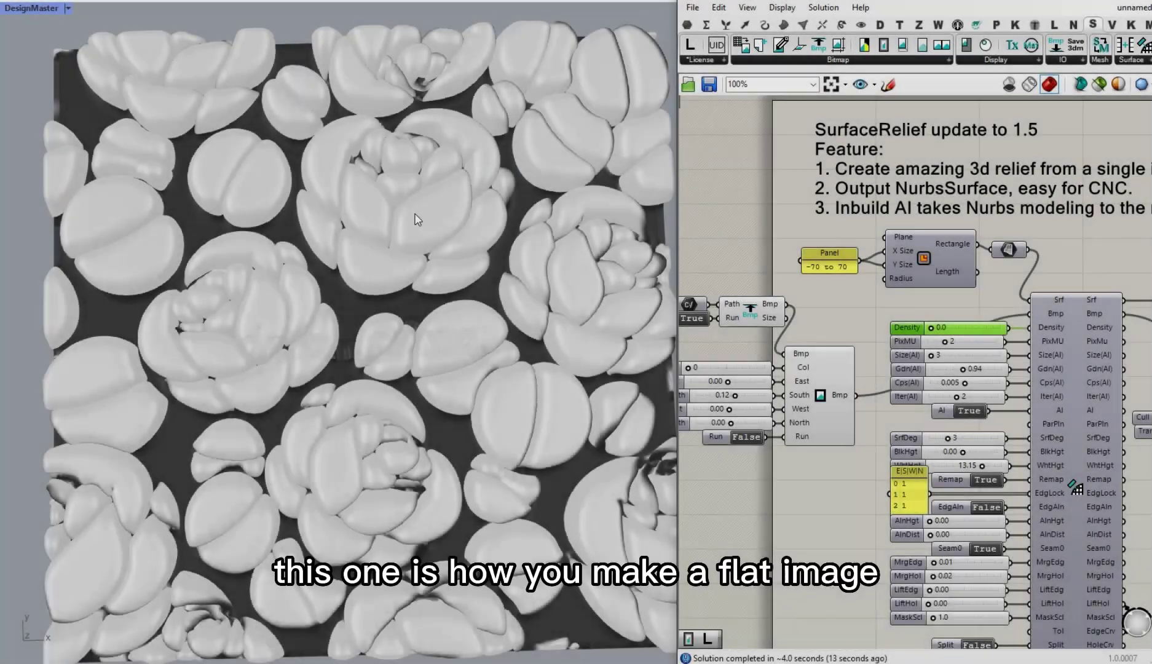
Confirm Density 1.0 and orbit around the rose petal relief.
{"action": "mouse_move", "coordinate": [416, 218]}
{"action": "right_mouse_down"}
{"action": "mouse_move", "coordinate": [426, 101]}
{"action": "mouse_move", "coordinate": [416, 253]}
{"action": "mouse_move", "coordinate": [412, 203]}
{"action": "mouse_move", "coordinate": [430, 234]}
{"action": "mouse_move", "coordinate": [420, 212]}
{"action": "right_mouse_up"}
{"action": "scroll", "coordinate": [960, 353], "scroll_direction": "up", "scroll_amount": 3}
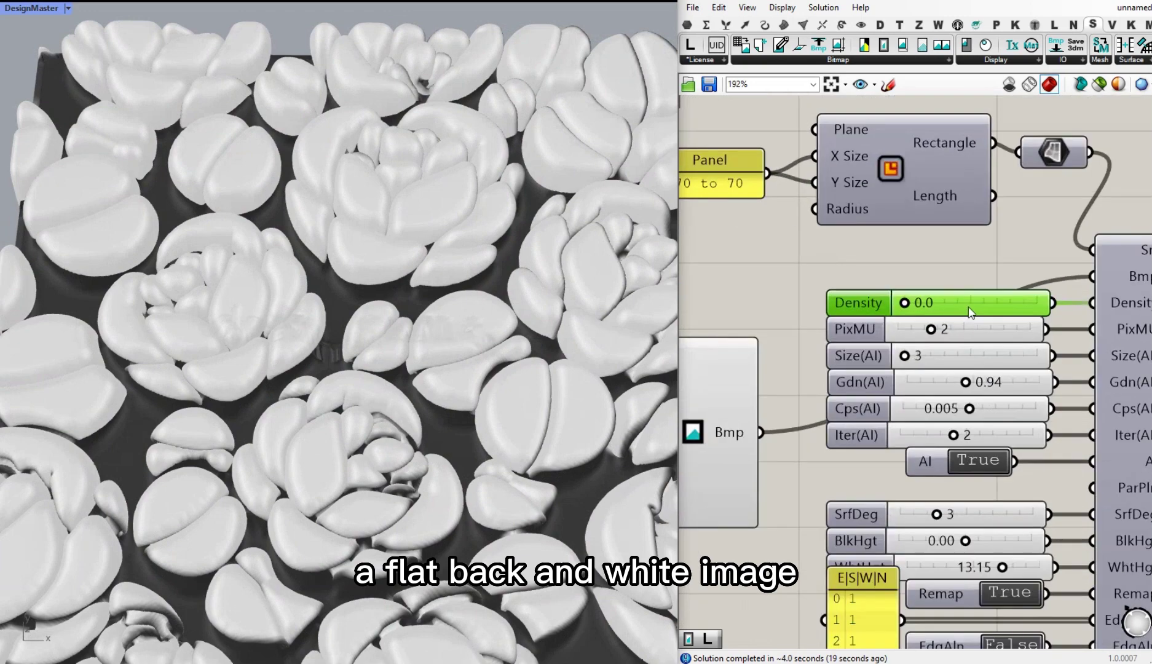
{"action": "key", "text": "Return"}
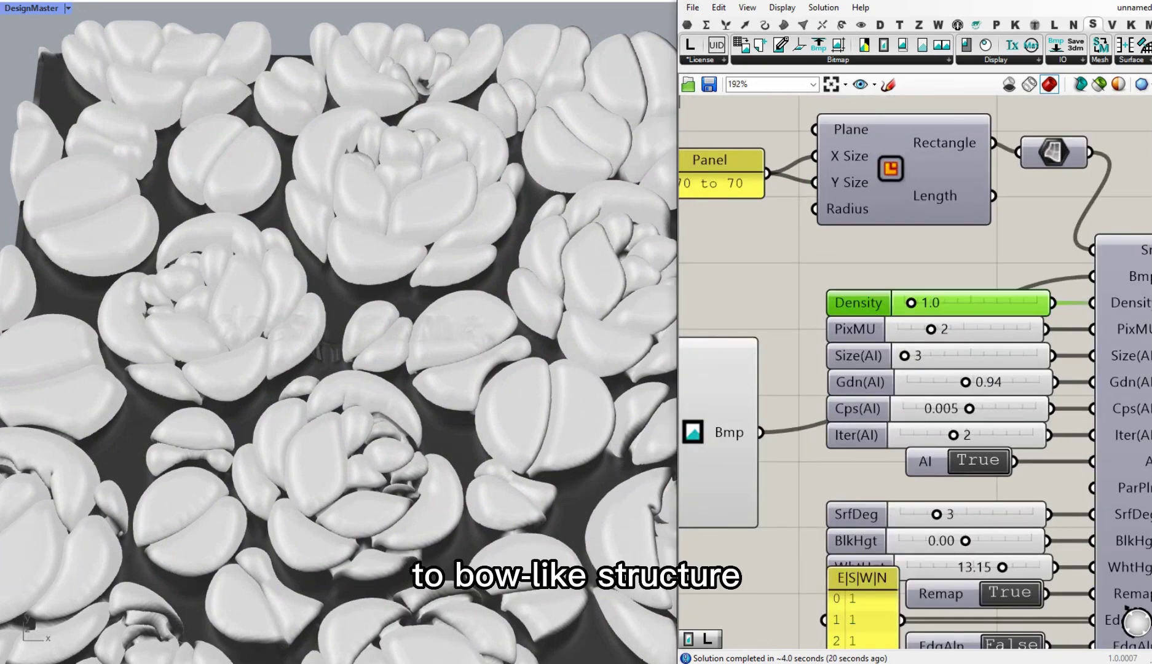
{"action": "right_click_drag", "start_coordinate": [336, 181], "coordinate": [456, 191]}
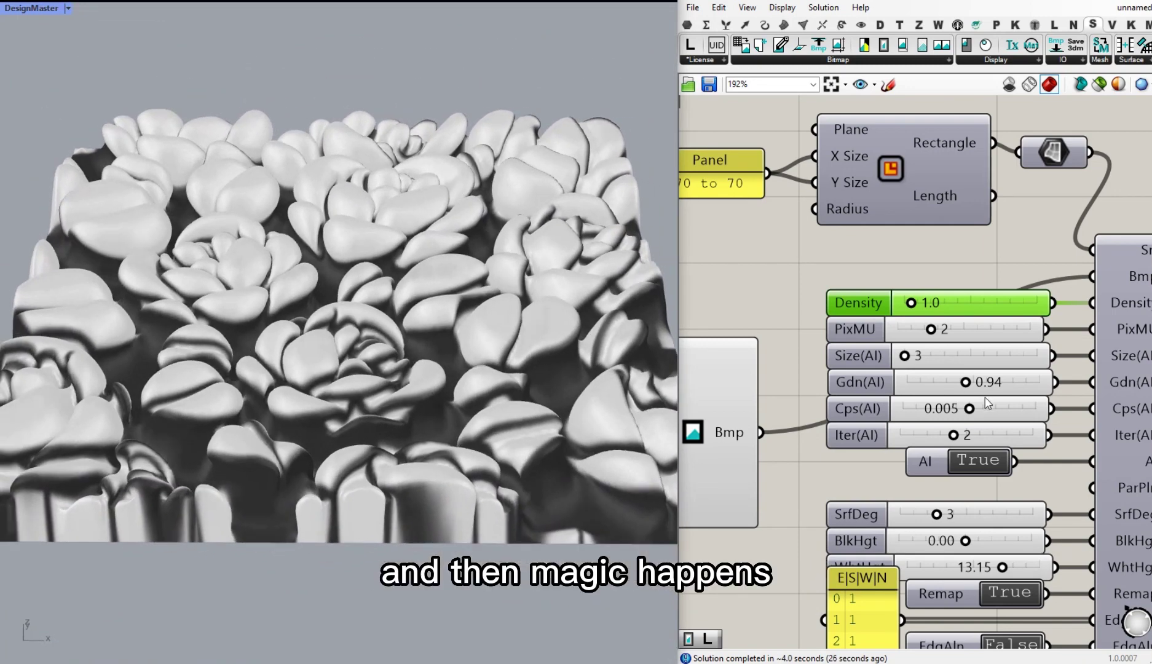
{"action": "scroll", "coordinate": [986, 402], "scroll_direction": "up", "scroll_amount": 1}
{"action": "right_click_drag", "start_coordinate": [530, 310], "coordinate": [380, 305]}
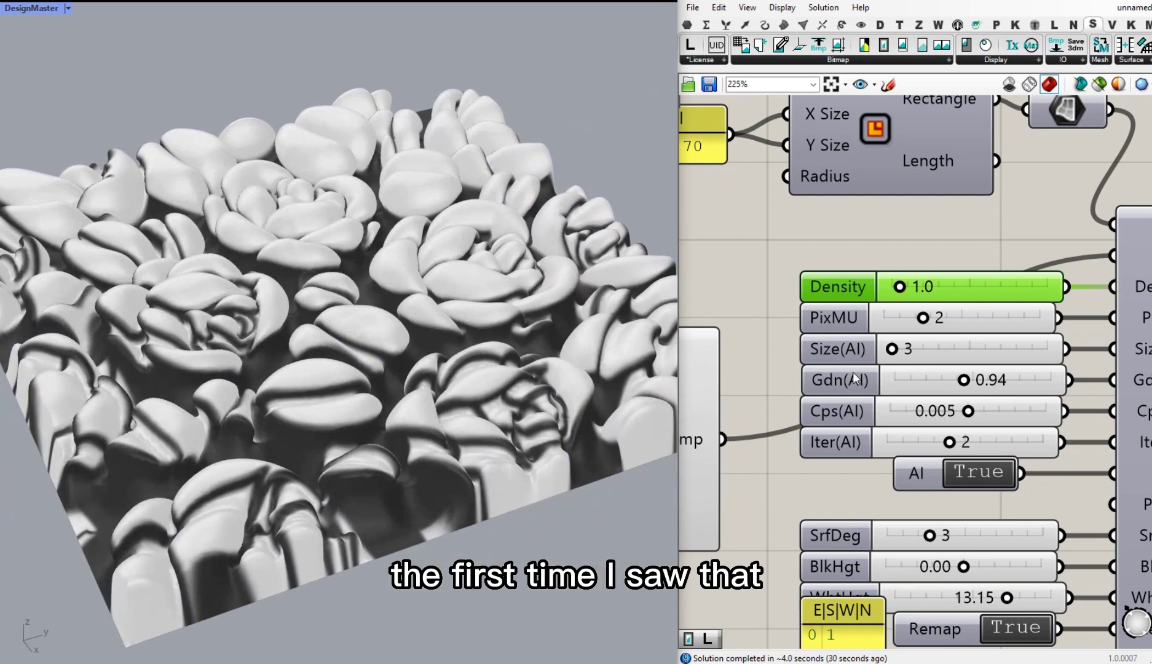
{"action": "scroll", "coordinate": [854, 377], "scroll_direction": "down", "scroll_amount": 4}
{"action": "scroll", "coordinate": [968, 444], "scroll_direction": "up", "scroll_amount": 3}
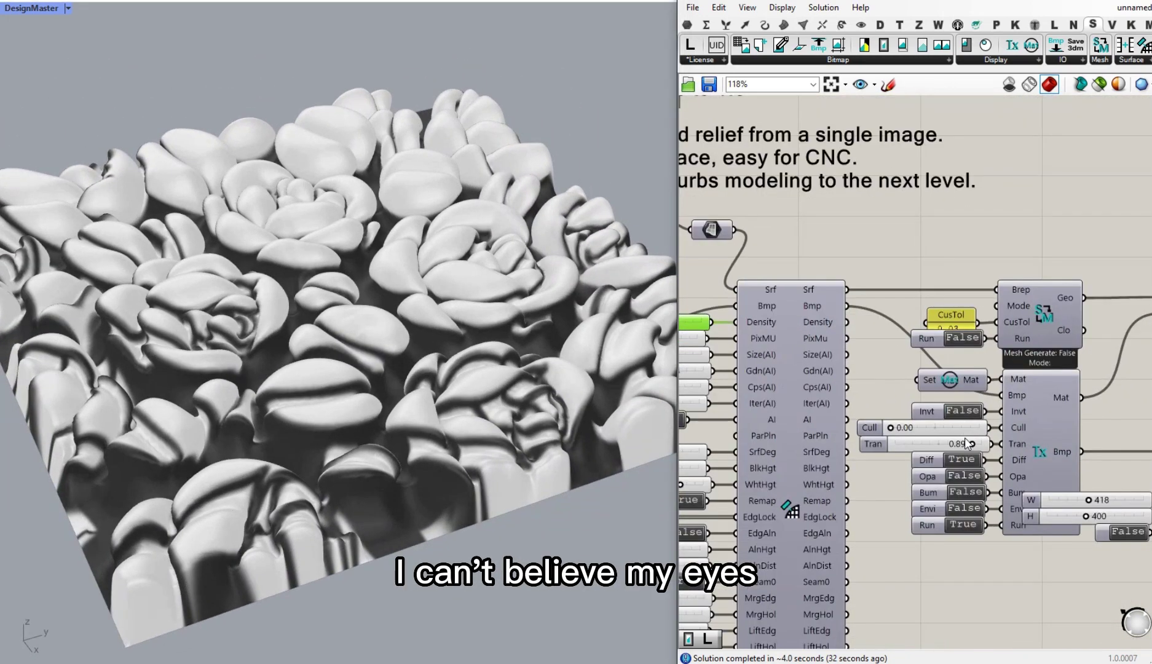
Lower the material transparency to 0.29 and toggle the relief's Run off.
{"action": "left_click_drag", "start_coordinate": [971, 445], "coordinate": [920, 445]}
{"action": "right_click_drag", "start_coordinate": [535, 298], "coordinate": [377, 238]}
{"action": "right_click_drag", "start_coordinate": [370, 317], "coordinate": [521, 402]}
{"action": "scroll", "coordinate": [440, 344], "scroll_direction": "down", "scroll_amount": 10}
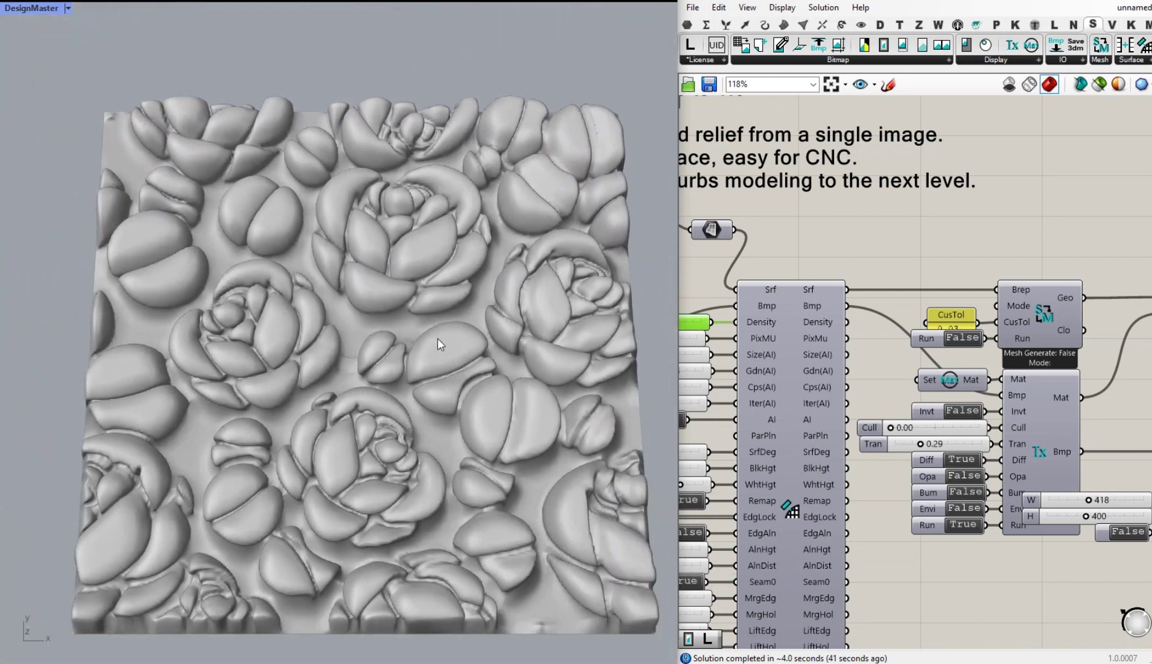
{"action": "right_click_drag", "start_coordinate": [697, 342], "coordinate": [904, 251]}
{"action": "right_click_drag", "start_coordinate": [853, 468], "coordinate": [841, 380]}
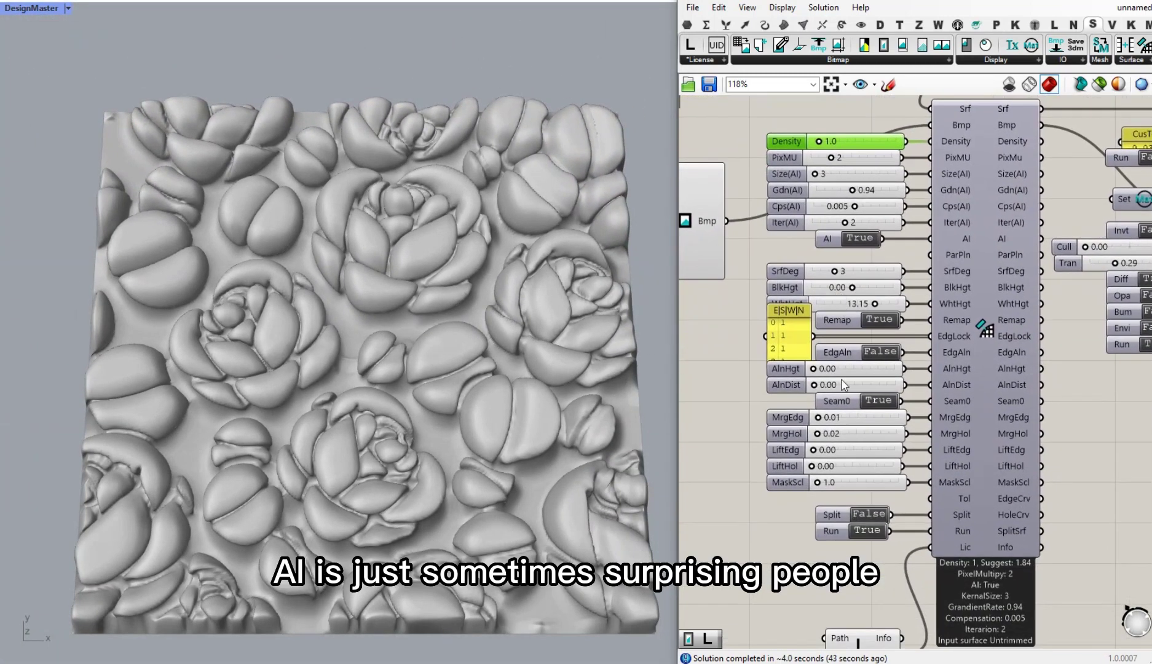
{"action": "double_click", "coordinate": [876, 538]}
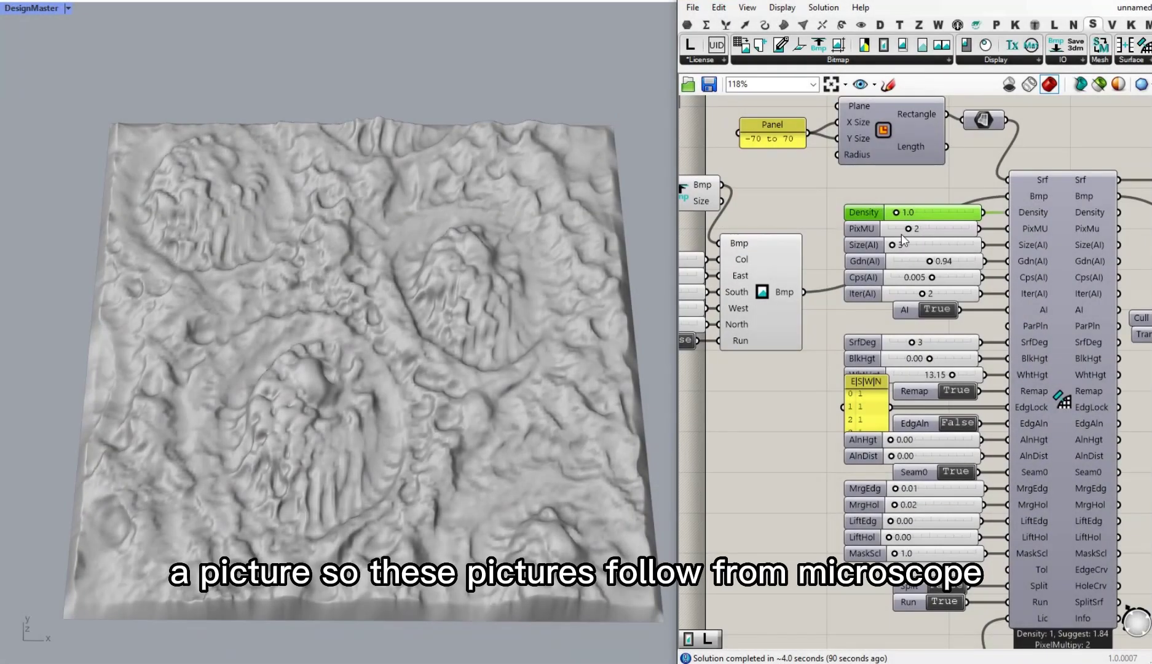
Lower Gdn(AI) to 0.40 and raise WhtHgt to 18.16 for a taller terrain.
{"action": "scroll", "coordinate": [1059, 391], "scroll_direction": "up", "scroll_amount": 3}
{"action": "right_click_drag", "start_coordinate": [393, 270], "coordinate": [382, 232]}
{"action": "scroll", "coordinate": [879, 308], "scroll_direction": "up", "scroll_amount": 2}
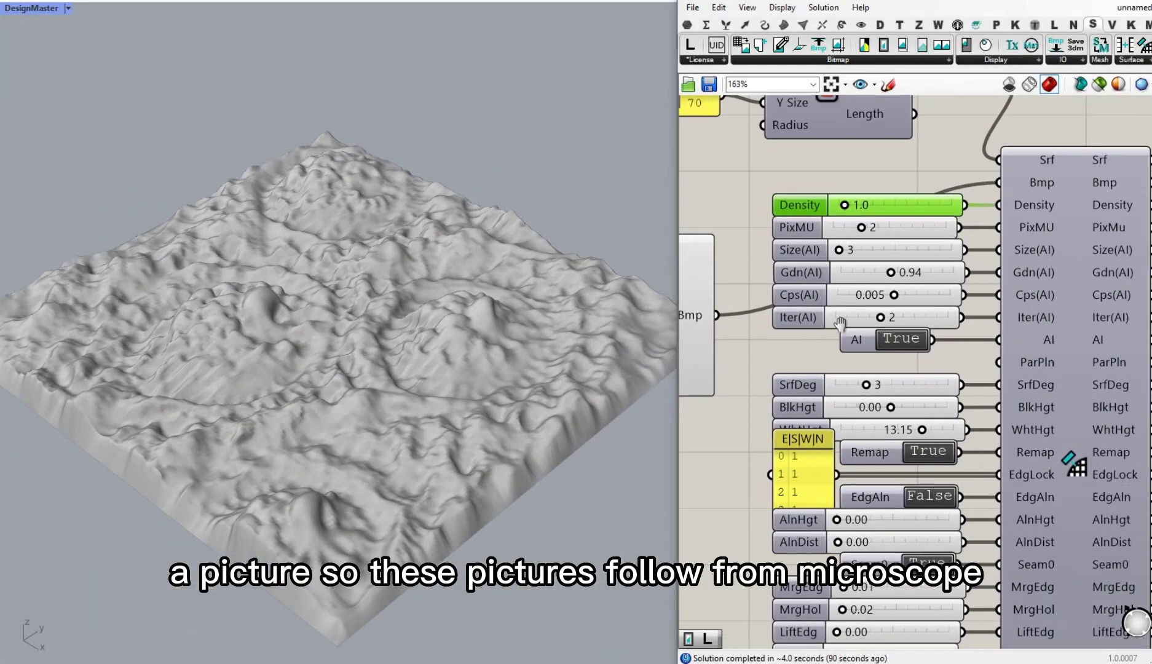
{"action": "left_click_drag", "start_coordinate": [896, 268], "coordinate": [859, 271]}
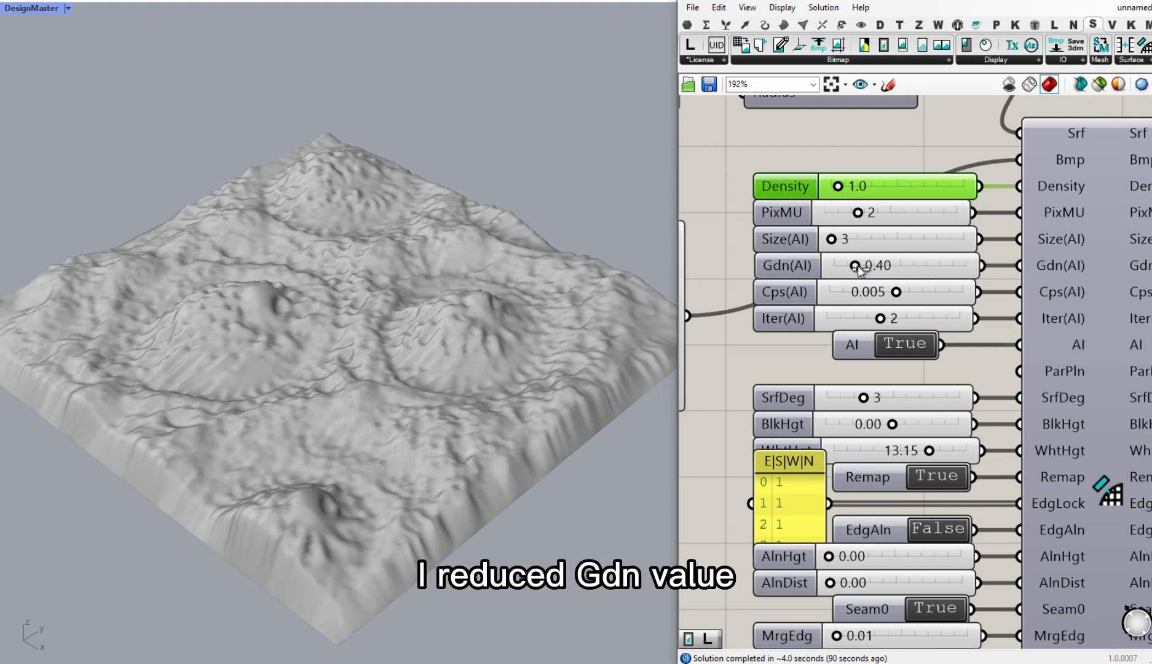
{"action": "right_click_drag", "start_coordinate": [621, 279], "coordinate": [502, 296]}
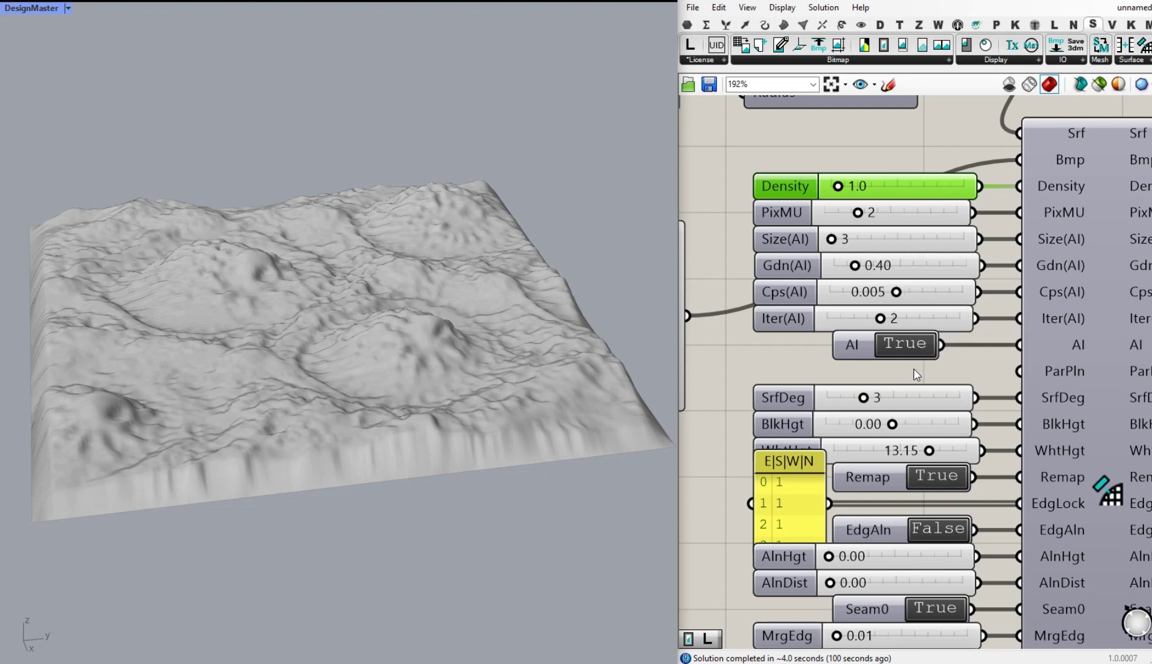
{"action": "right_click_drag", "start_coordinate": [914, 358], "coordinate": [908, 287]}
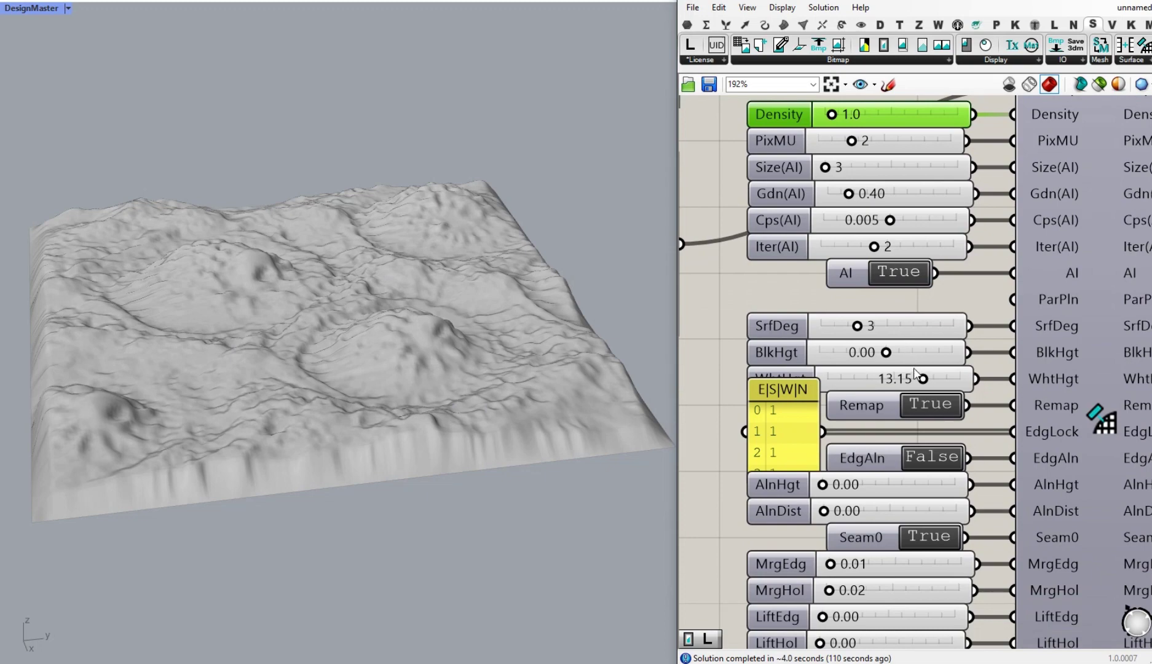
{"action": "left_click_drag", "start_coordinate": [928, 379], "coordinate": [939, 380]}
{"action": "right_click_drag", "start_coordinate": [515, 349], "coordinate": [544, 377]}
Set Density to 0 and orbit the ridged terrain from several angles.
{"action": "right_click_drag", "start_coordinate": [844, 156], "coordinate": [844, 212]}
{"action": "double_click", "coordinate": [870, 178]}
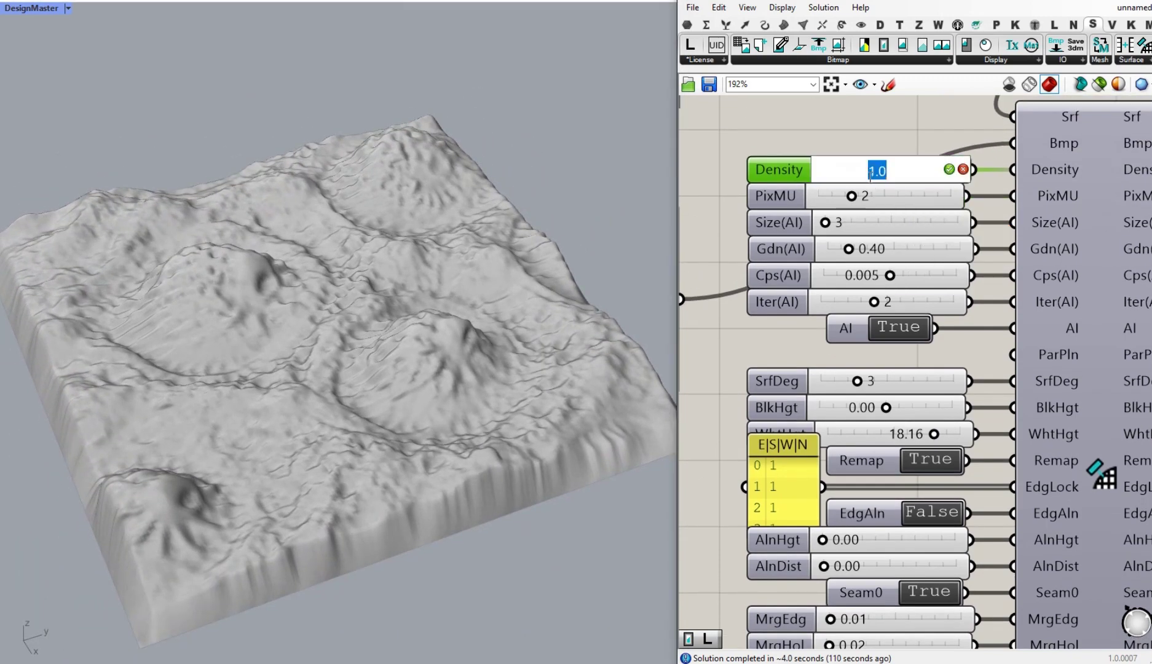
{"action": "type", "text": "0"}
{"action": "key", "text": "Return"}
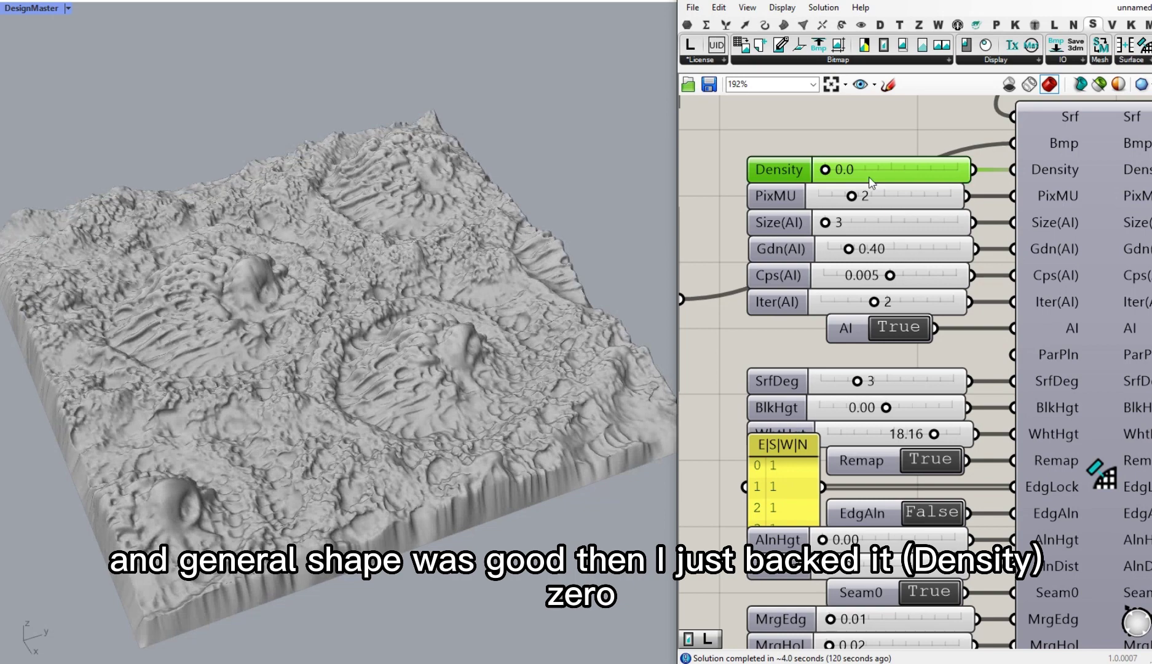
{"action": "right_click_drag", "start_coordinate": [213, 276], "coordinate": [182, 316]}
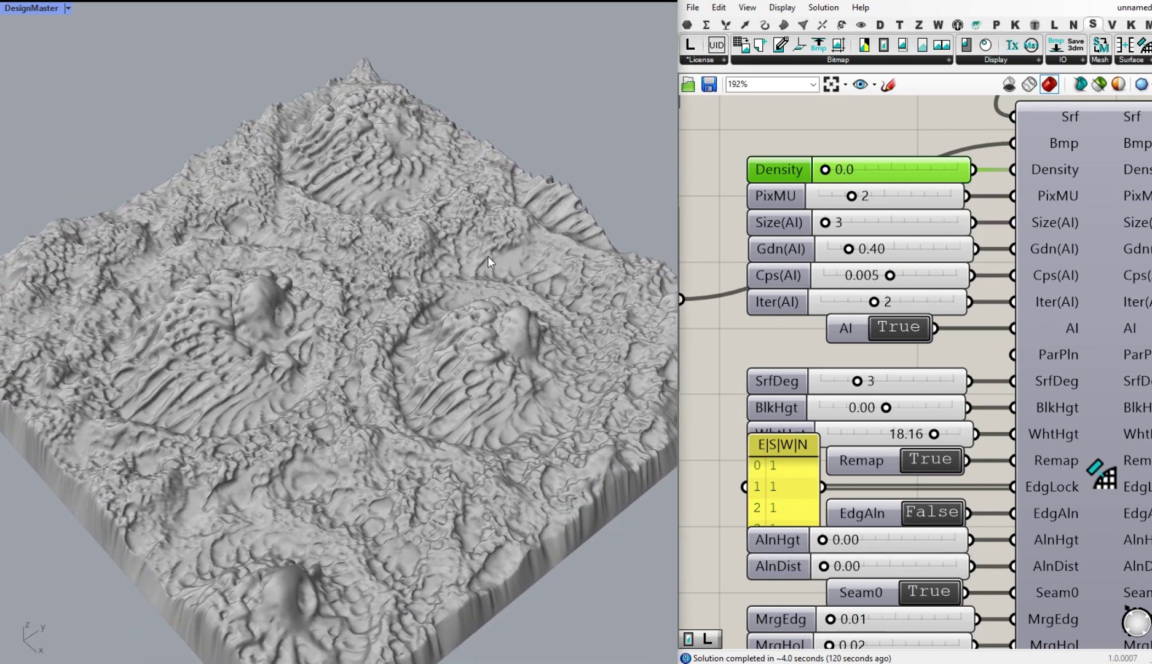
{"action": "right_click_drag", "start_coordinate": [473, 238], "coordinate": [347, 308]}
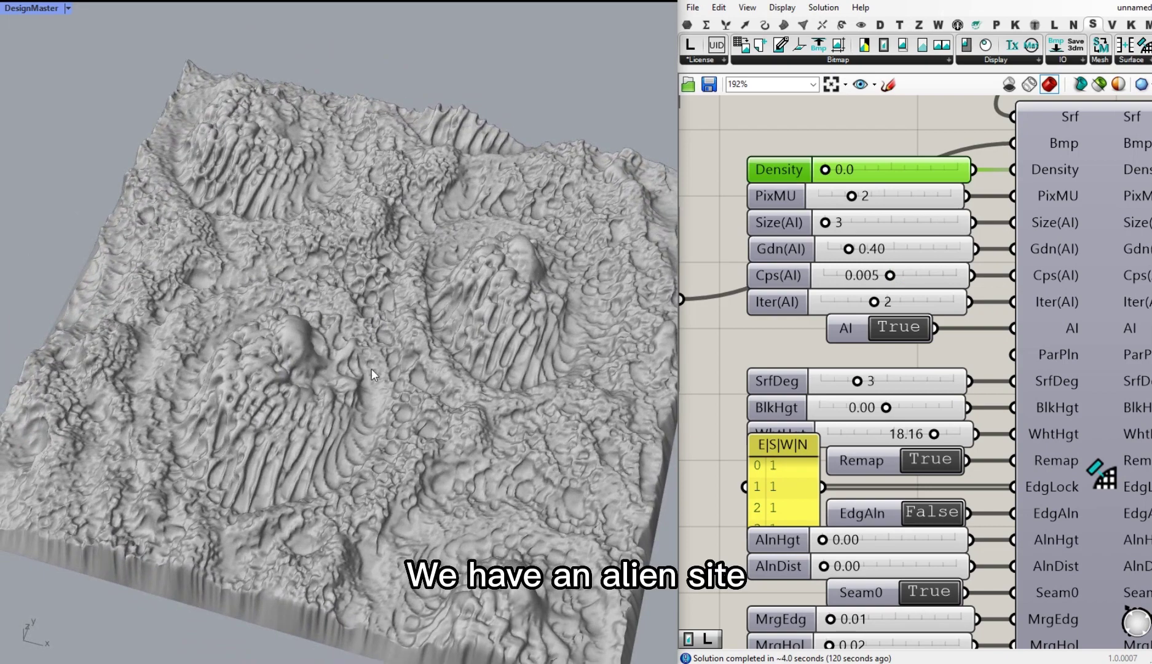
{"action": "right_click_drag", "start_coordinate": [390, 358], "coordinate": [382, 310]}
Apply the 8 - Plastic material preset with transparency 1.00.
{"action": "scroll", "coordinate": [886, 281], "scroll_direction": "down", "scroll_amount": 5}
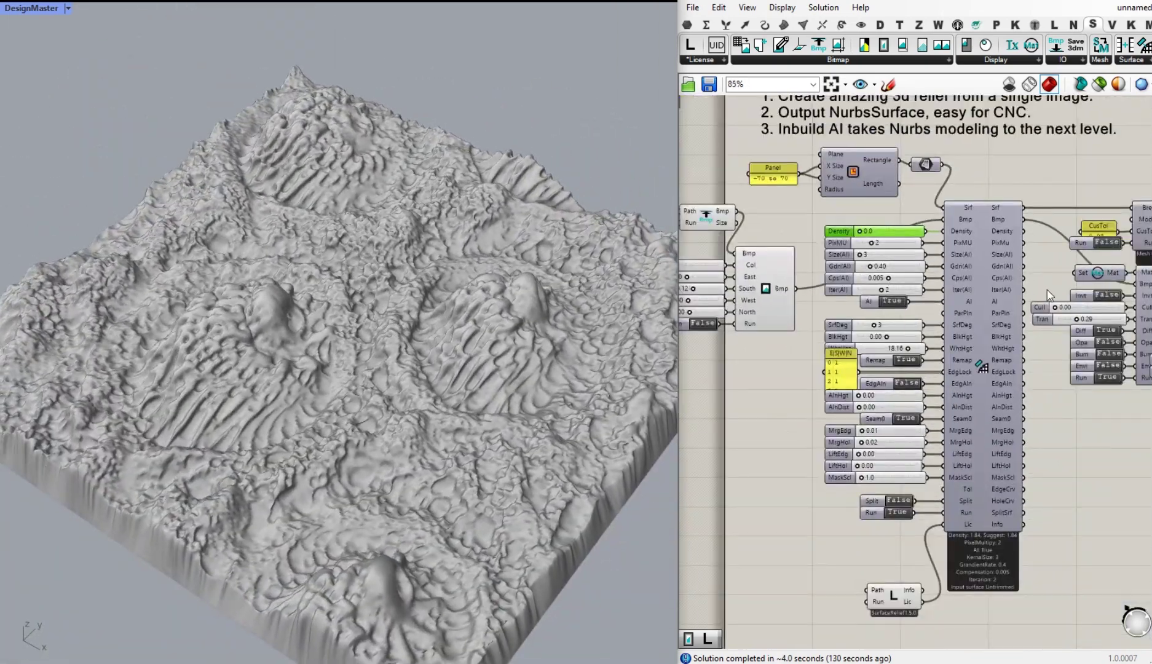
{"action": "right_click_drag", "start_coordinate": [1037, 288], "coordinate": [838, 309]}
{"action": "scroll", "coordinate": [873, 331], "scroll_direction": "up", "scroll_amount": 2}
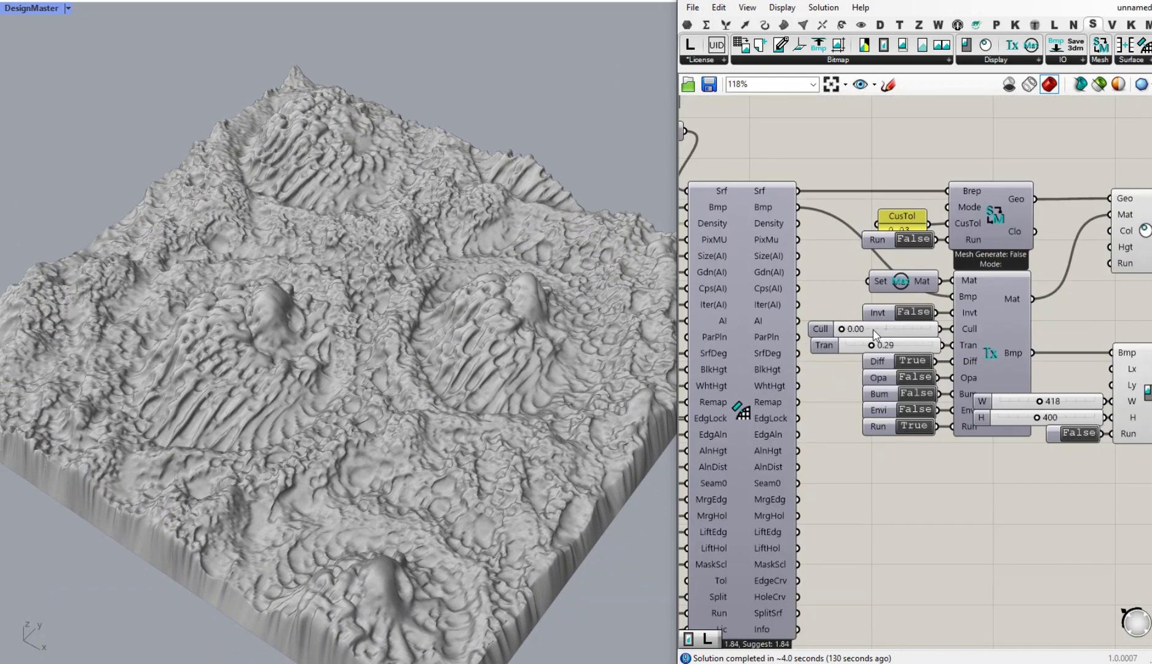
{"action": "right_click", "coordinate": [879, 285]}
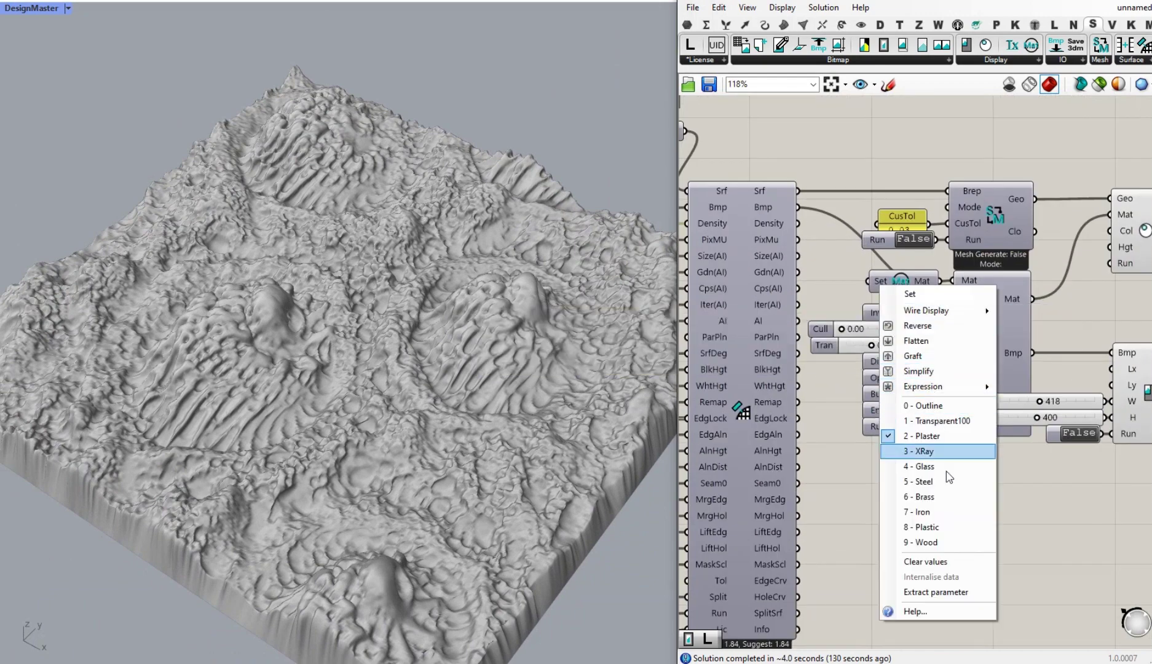
{"action": "left_click", "coordinate": [961, 527]}
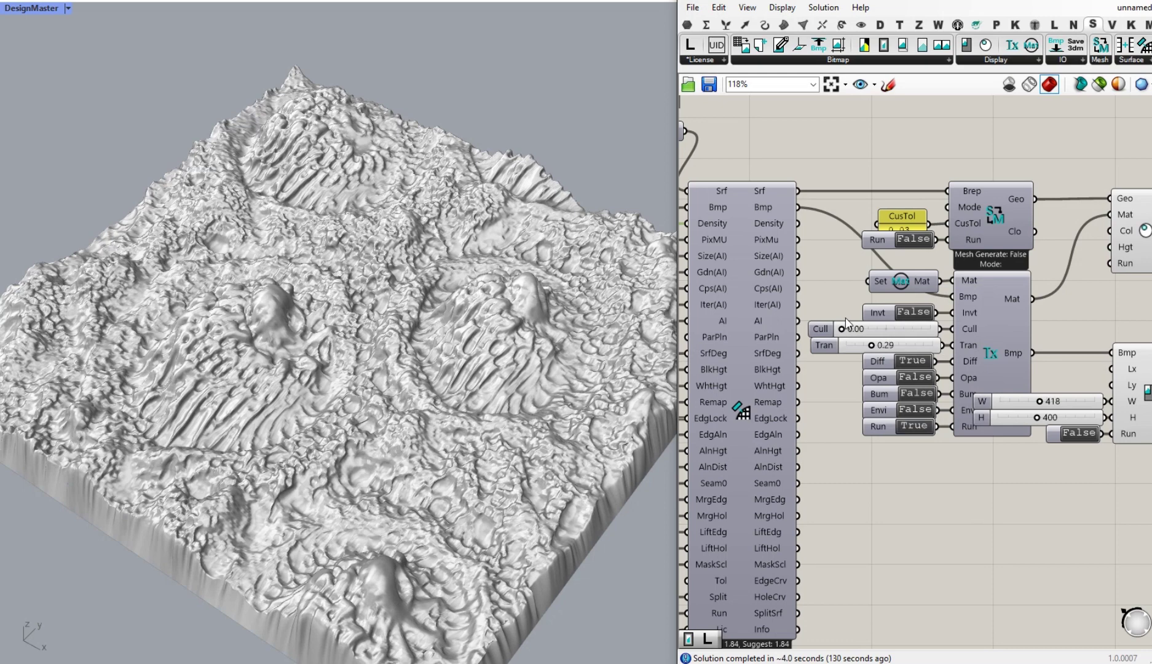
{"action": "left_click_drag", "start_coordinate": [882, 347], "coordinate": [963, 341]}
Zoom and orbit to inspect the glossy plastic terrain close up.
{"action": "right_click_drag", "start_coordinate": [424, 351], "coordinate": [559, 287]}
{"action": "scroll", "coordinate": [411, 313], "scroll_direction": "down", "scroll_amount": 1}
{"action": "scroll", "coordinate": [592, 301], "scroll_direction": "up", "scroll_amount": 2}
{"action": "scroll", "coordinate": [559, 287], "scroll_direction": "up", "scroll_amount": 8}
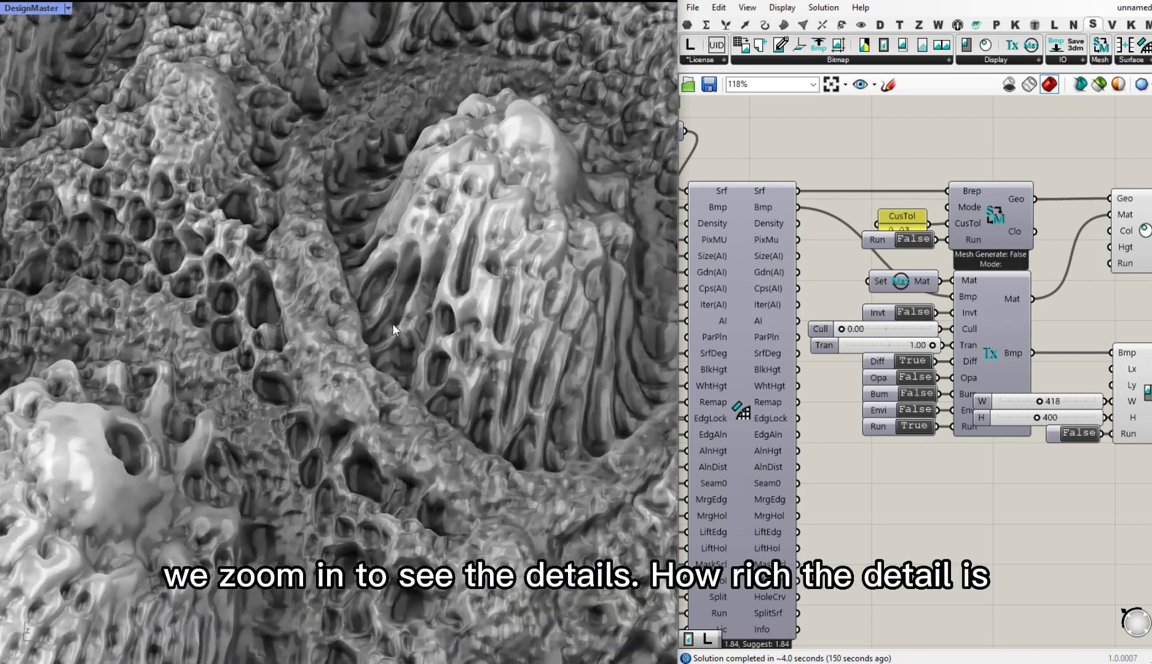
{"action": "right_click_drag", "start_coordinate": [393, 326], "coordinate": [423, 293]}
{"action": "scroll", "coordinate": [340, 245], "scroll_direction": "down", "scroll_amount": 2}
{"action": "scroll", "coordinate": [340, 245], "scroll_direction": "down", "scroll_amount": 10}
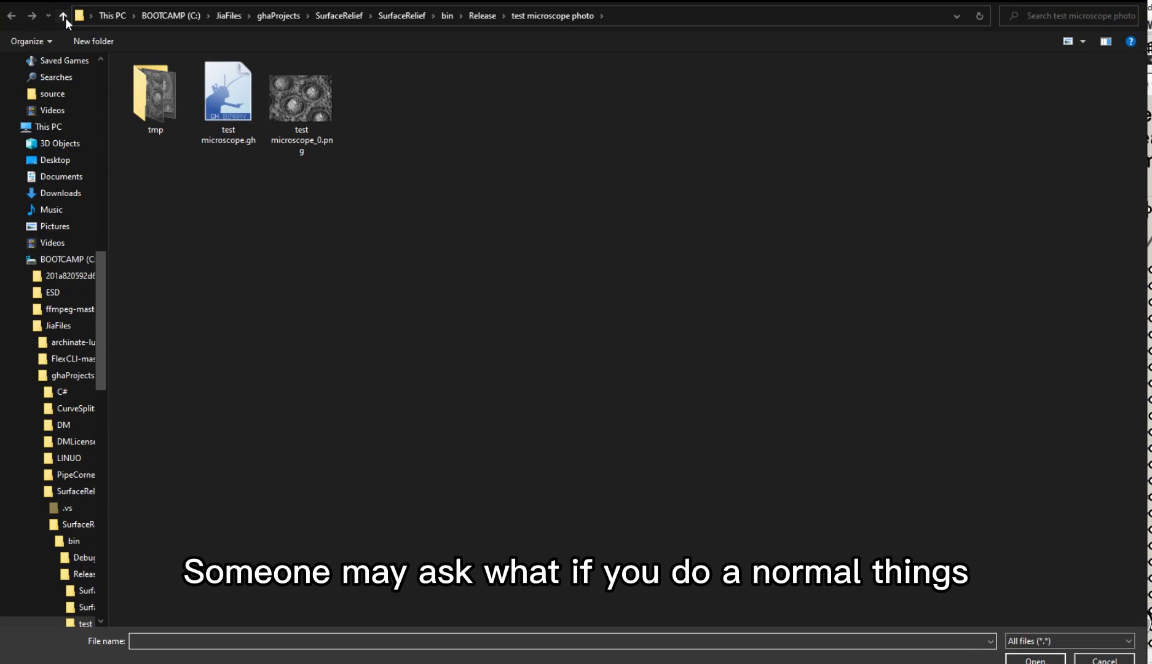
Open the test steep relief example from the Release folder and orbit the star tile.
{"action": "left_click", "coordinate": [63, 16]}
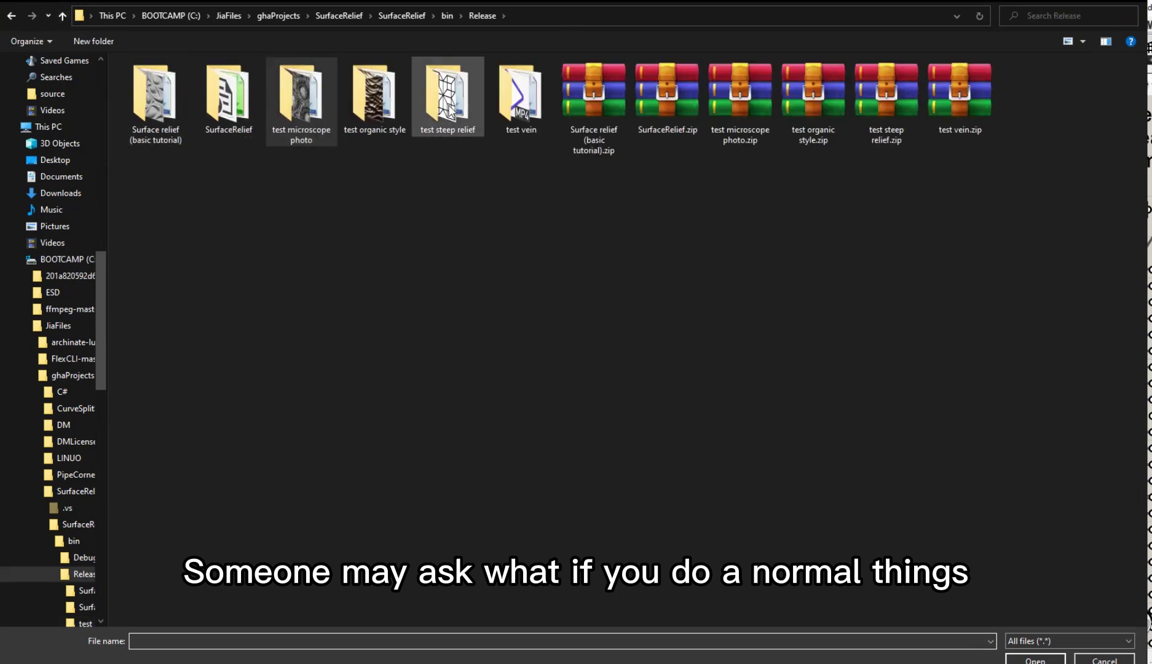
{"action": "double_click", "coordinate": [450, 110]}
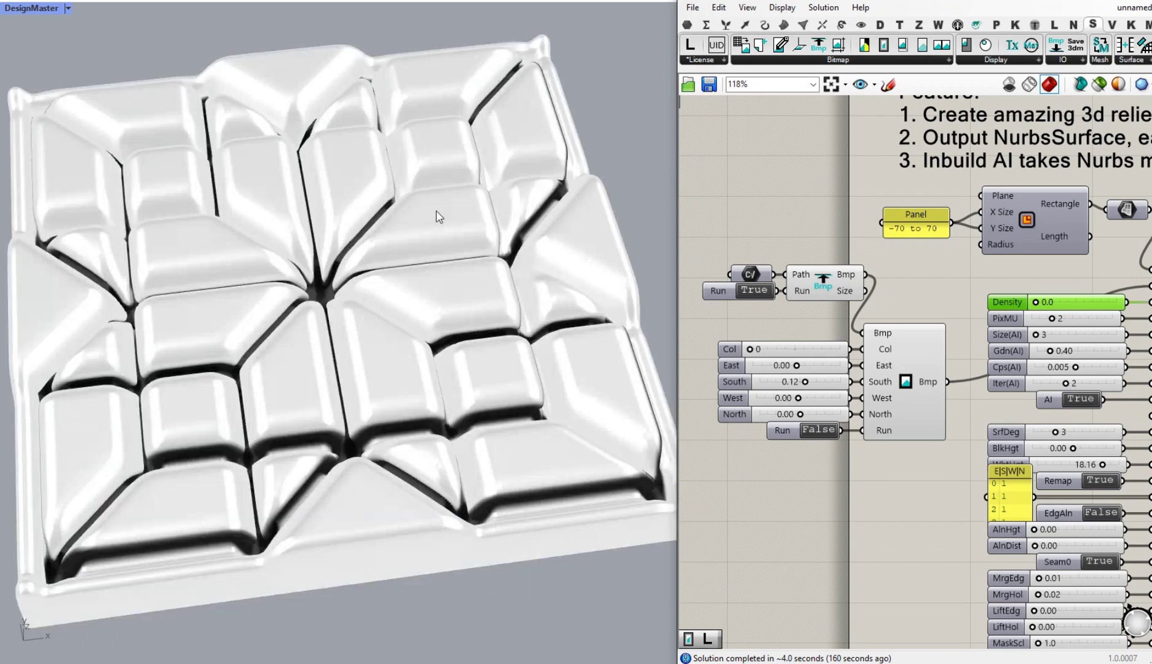
{"action": "right_click_drag", "start_coordinate": [436, 213], "coordinate": [410, 238]}
{"action": "right_click_drag", "start_coordinate": [555, 282], "coordinate": [534, 184]}
{"action": "right_click_drag", "start_coordinate": [449, 310], "coordinate": [461, 368]}
{"action": "right_click_drag", "start_coordinate": [914, 356], "coordinate": [796, 340]}
{"action": "scroll", "coordinate": [928, 359], "scroll_direction": "up", "scroll_amount": 3}
{"action": "right_click_drag", "start_coordinate": [972, 458], "coordinate": [949, 362]}
Set WhtHgt to 5.00 and view the shallower star tile.
{"action": "double_click", "coordinate": [904, 389]}
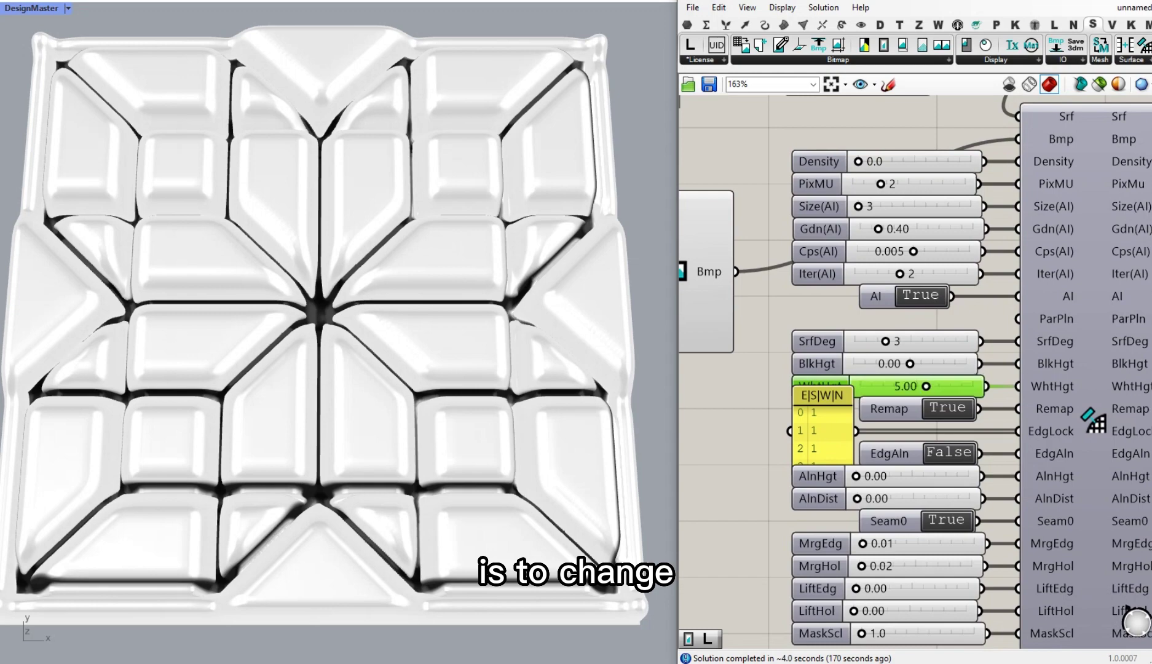
{"action": "mouse_move", "coordinate": [424, 258]}
{"action": "right_mouse_down"}
{"action": "mouse_move", "coordinate": [453, 193]}
{"action": "mouse_move", "coordinate": [419, 287]}
{"action": "mouse_move", "coordinate": [420, 254]}
{"action": "right_mouse_up"}
{"action": "right_click_drag", "start_coordinate": [240, 397], "coordinate": [211, 177]}
{"action": "right_click_drag", "start_coordinate": [266, 373], "coordinate": [290, 362]}
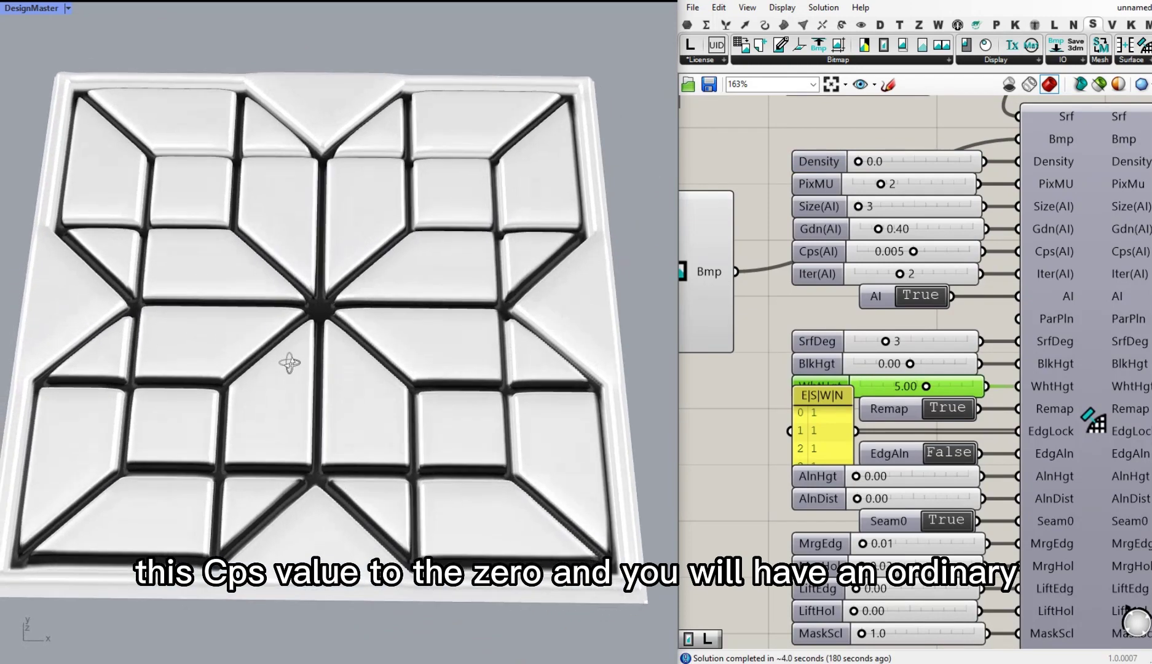
Set Cps(AI) to 0 for flat-topped cells and orbit to check the tile.
{"action": "double_click", "coordinate": [864, 256]}
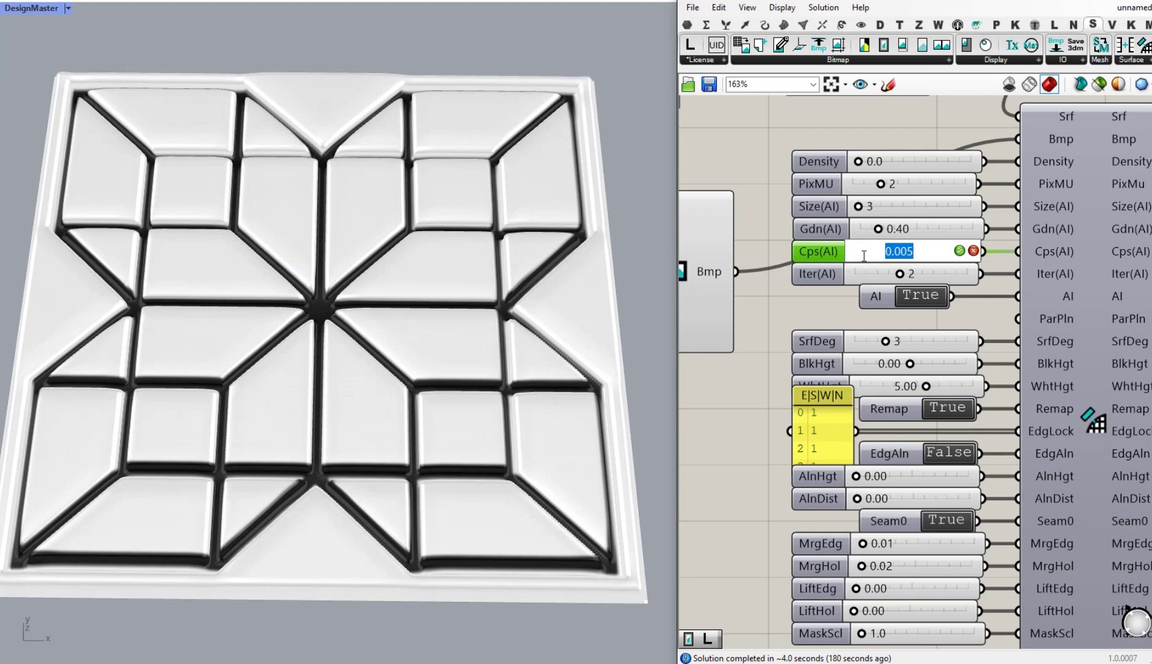
{"action": "key", "text": "Return"}
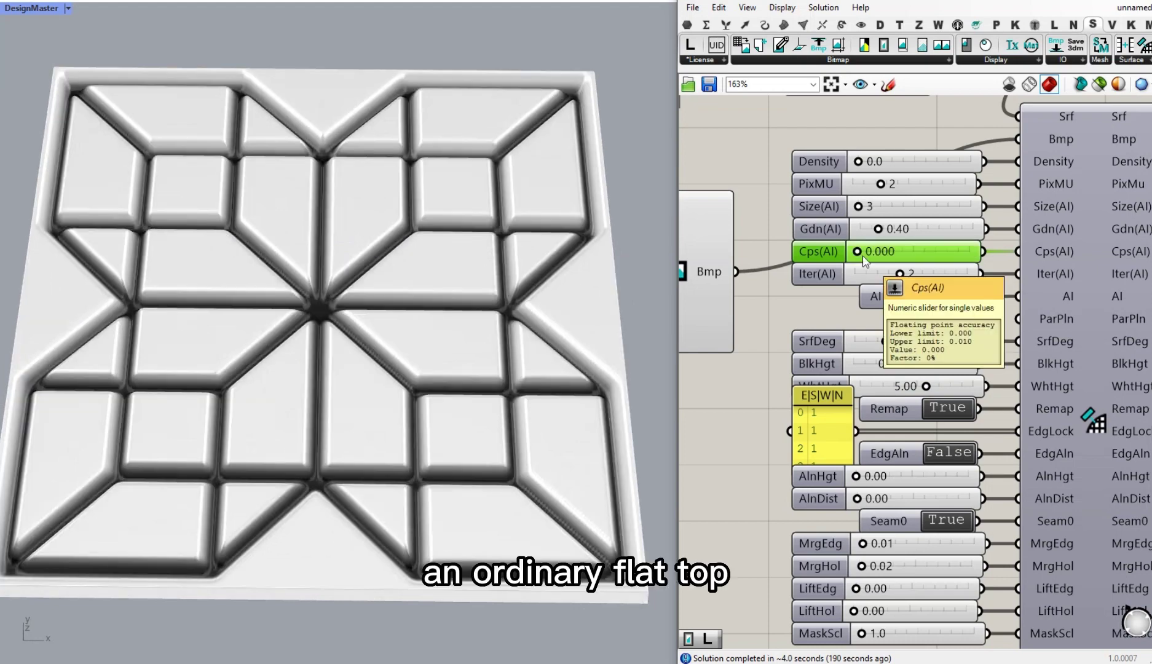
{"action": "right_click_drag", "start_coordinate": [522, 250], "coordinate": [521, 294]}
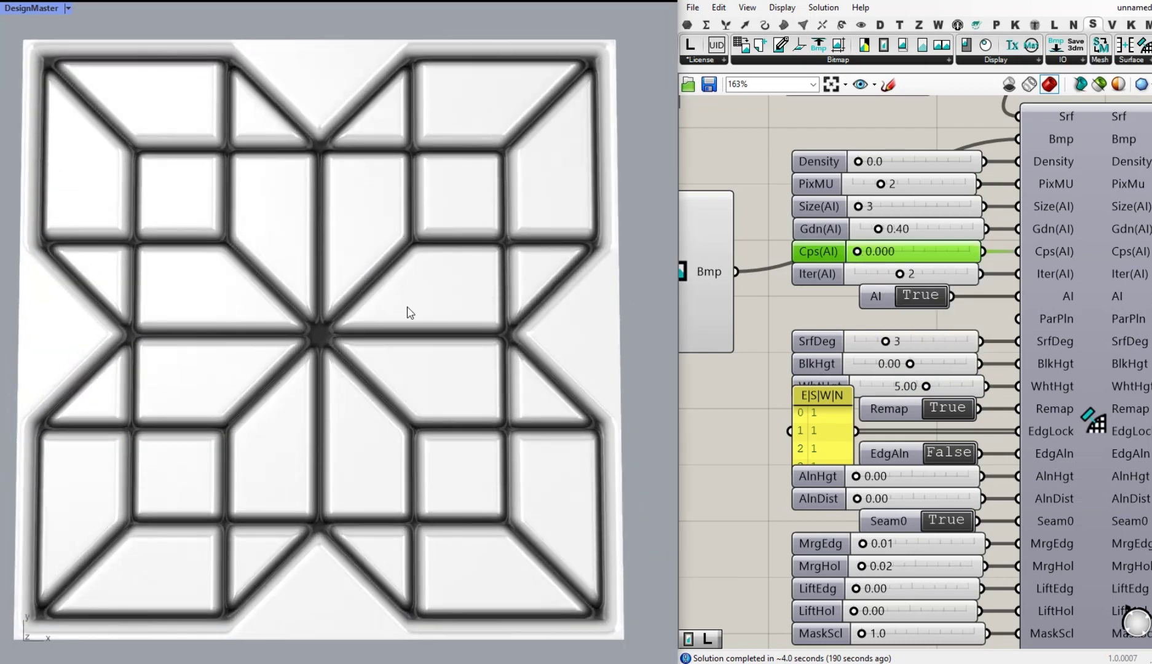
{"action": "right_click_drag", "start_coordinate": [377, 410], "coordinate": [373, 356]}
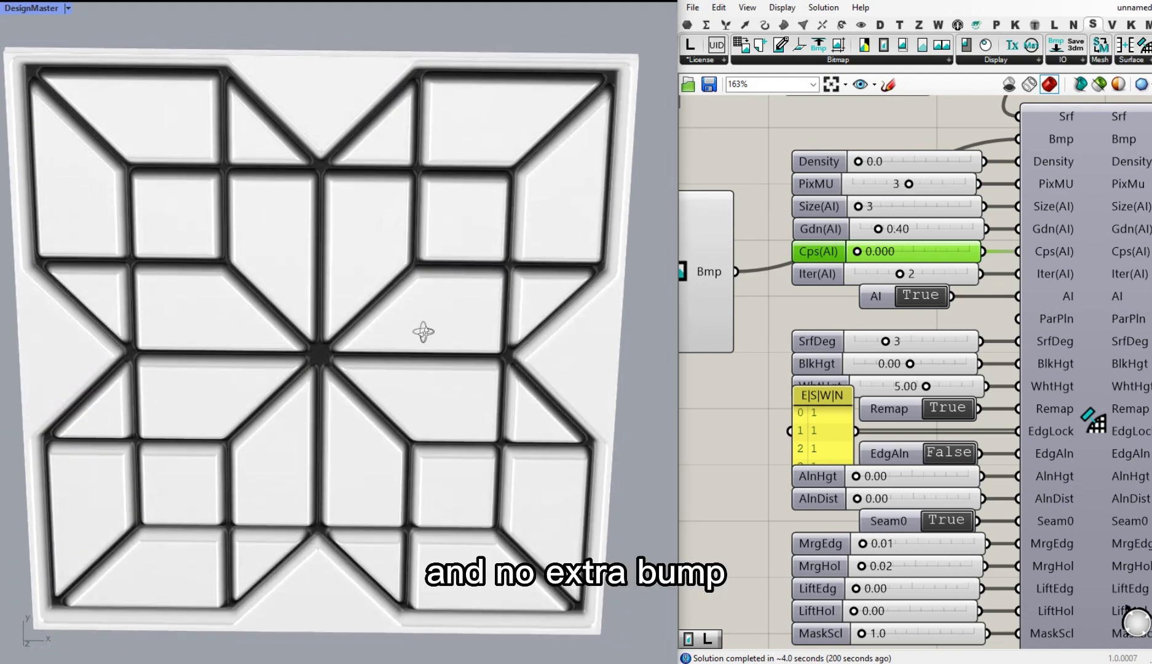
{"action": "right_click_drag", "start_coordinate": [424, 326], "coordinate": [532, 437]}
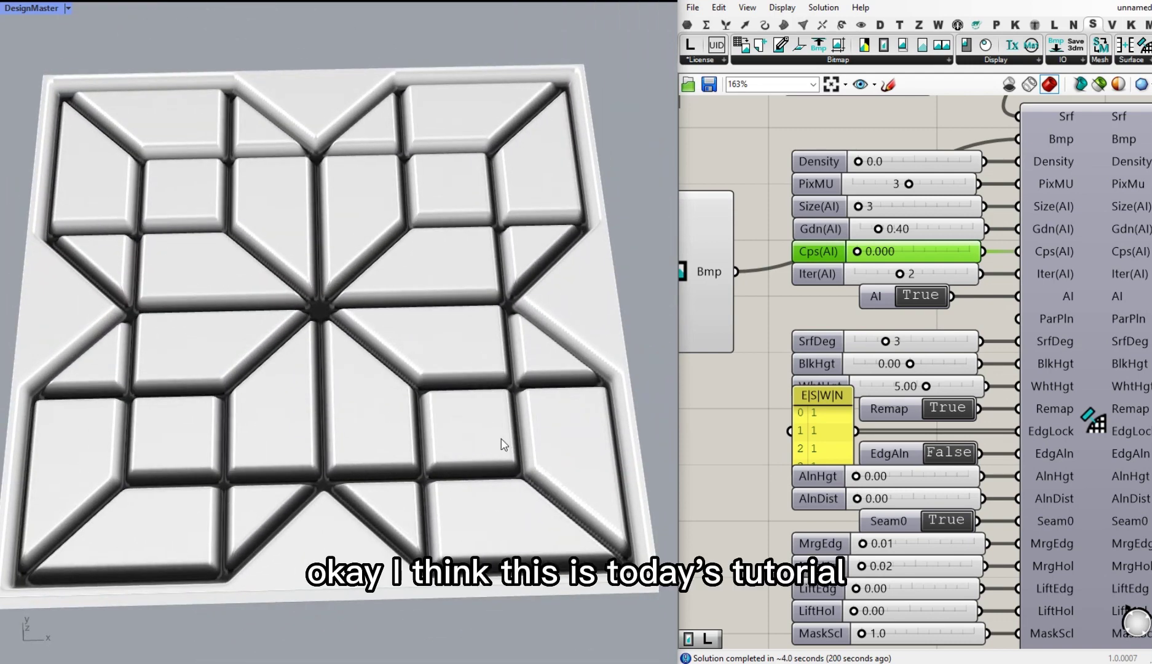
{"action": "scroll", "coordinate": [501, 439], "scroll_direction": "down", "scroll_amount": 1}
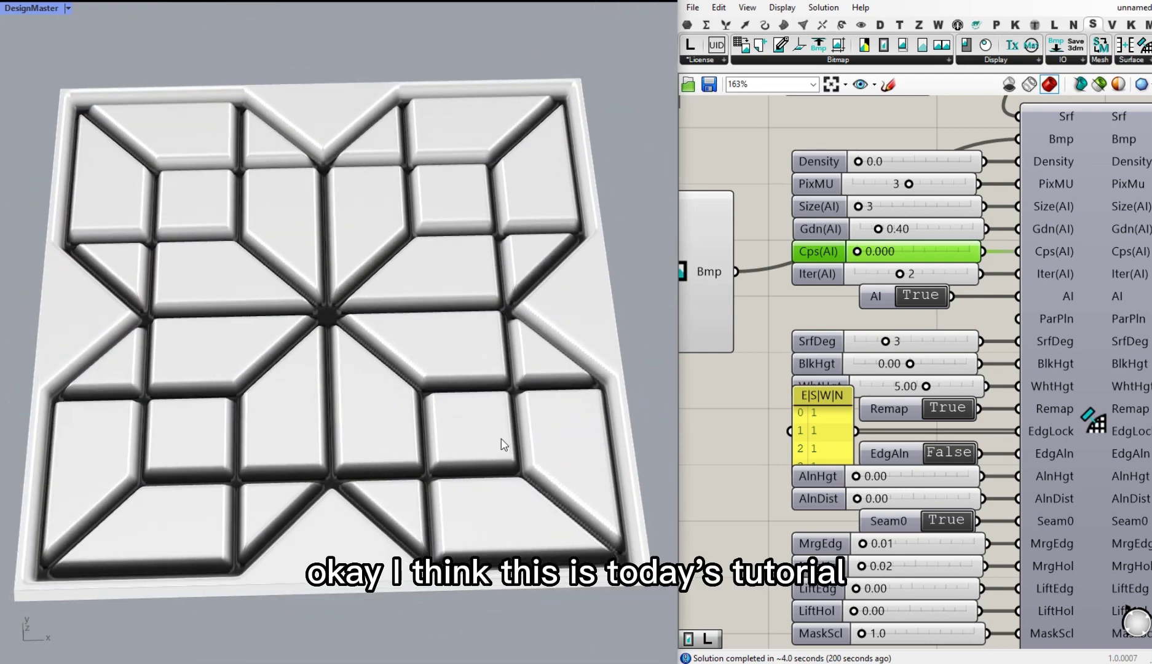
{"action": "right_click_drag", "start_coordinate": [498, 440], "coordinate": [472, 452]}
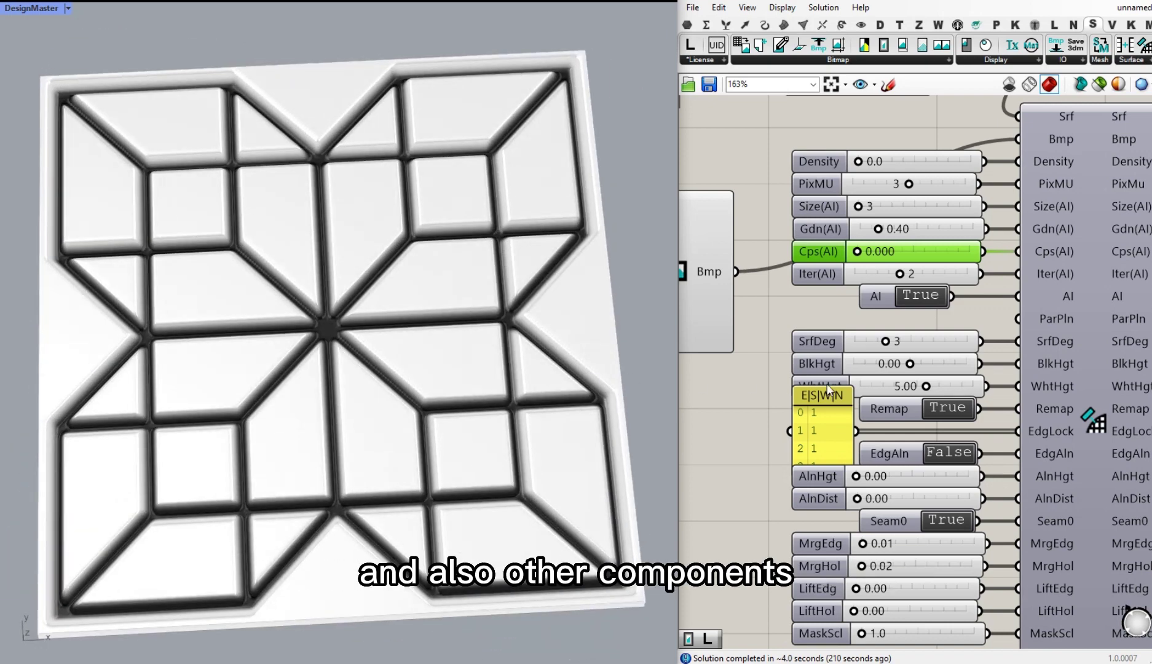
{"action": "right_click_drag", "start_coordinate": [843, 399], "coordinate": [813, 330]}
{"action": "scroll", "coordinate": [824, 334], "scroll_direction": "down", "scroll_amount": 3}
{"action": "scroll", "coordinate": [863, 293], "scroll_direction": "up", "scroll_amount": 1}
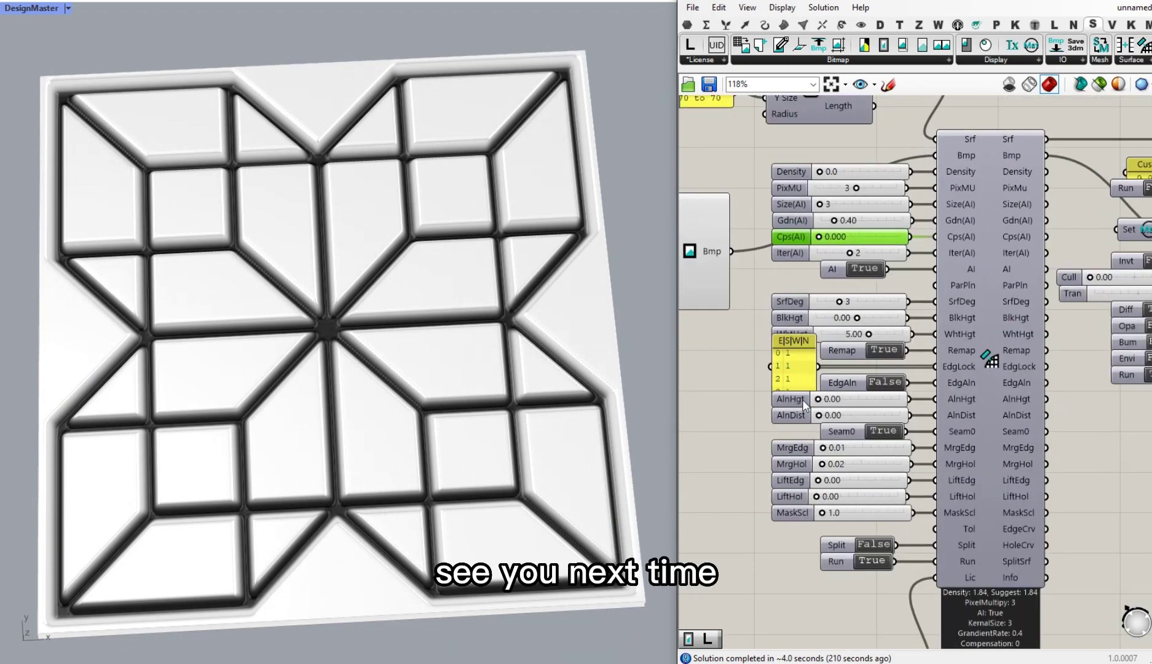